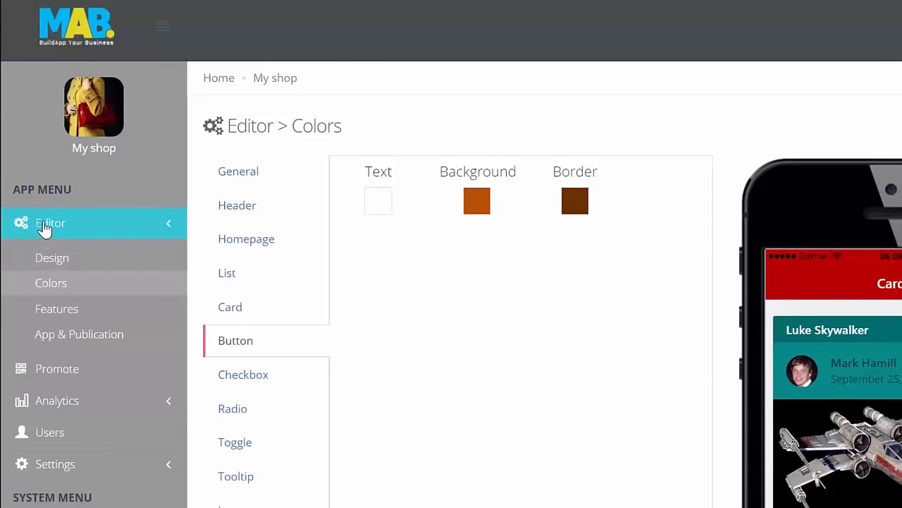
scroll(44, 246, down, 5)
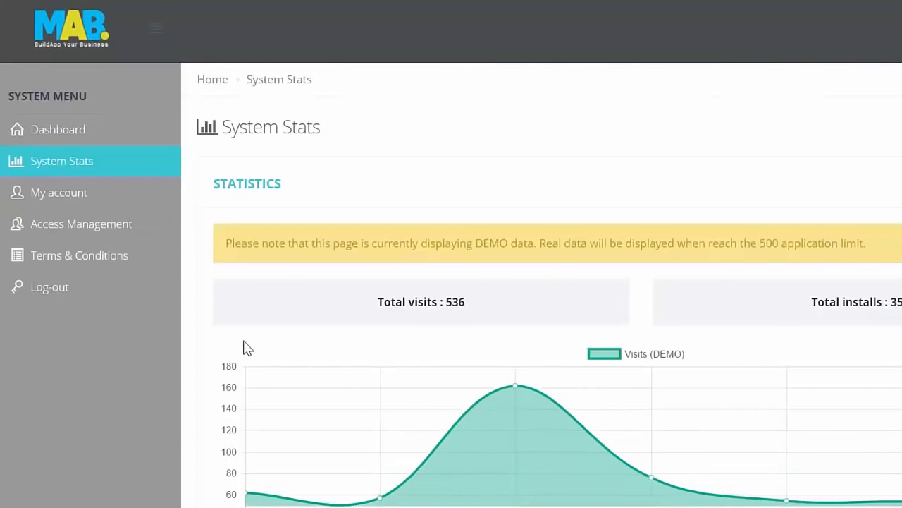
scroll(420, 235, down, 5)
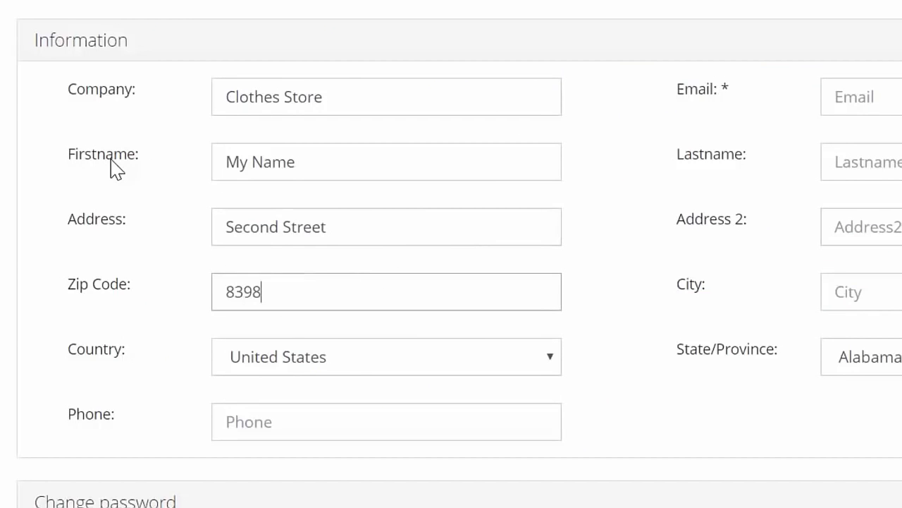
Fill in the city in the account's information form.
key(Tab)
text(N)
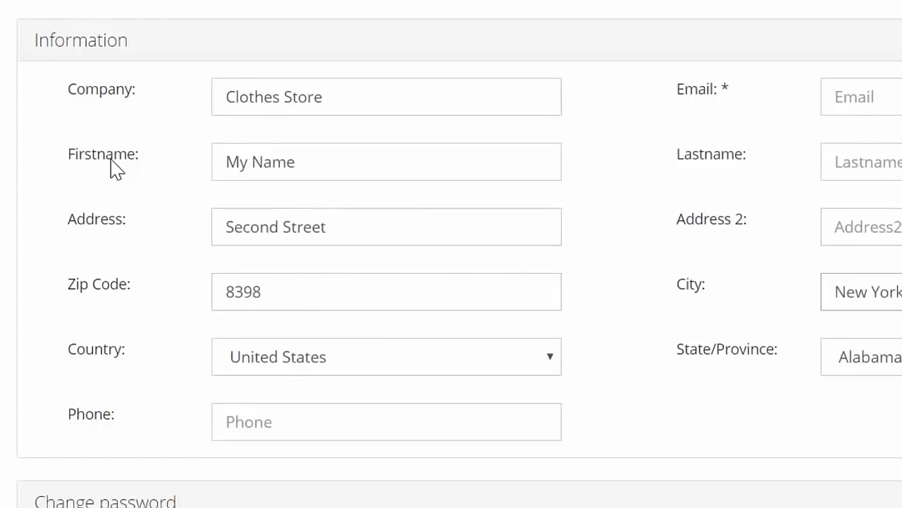
scroll(557, 328, down, 2)
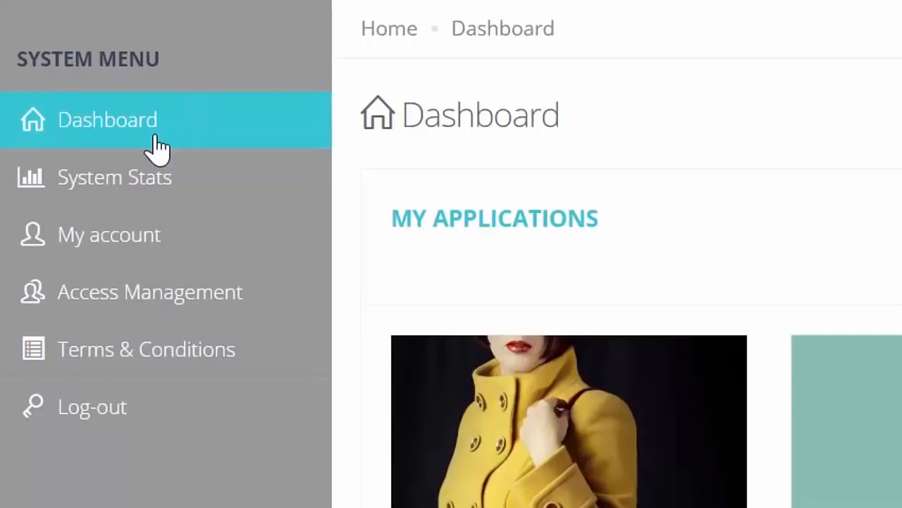
scroll(568, 121, down, 3)
scroll(562, 141, up, 3)
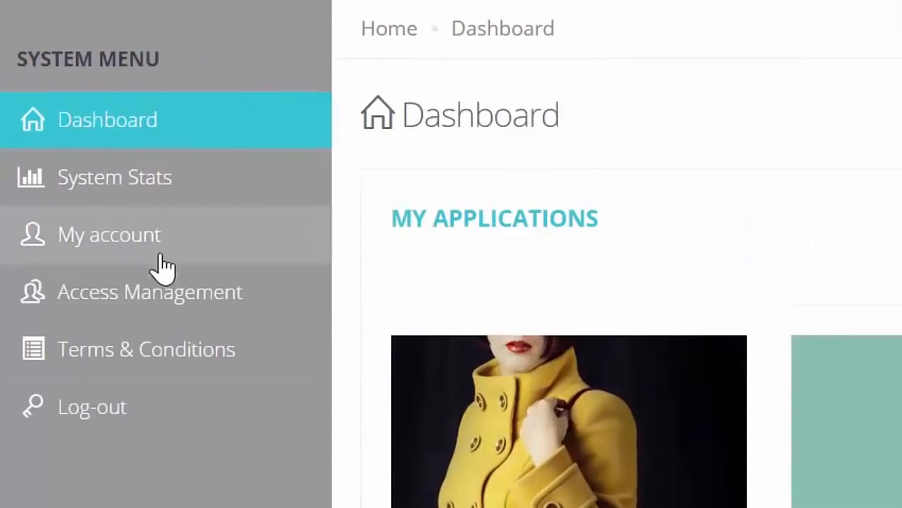
click(400, 37)
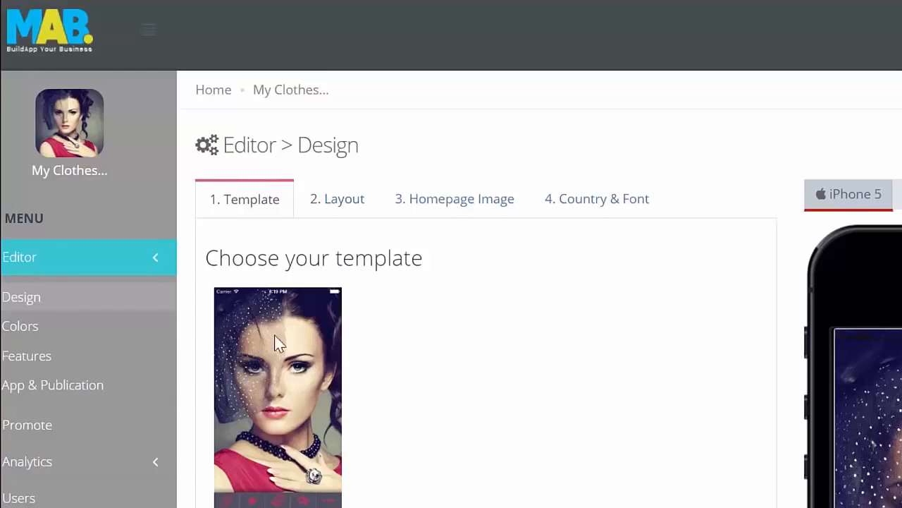
Open the template library from the app's design settings and browse its categories, ending with the Design templates.
scroll(423, 258, down, 2)
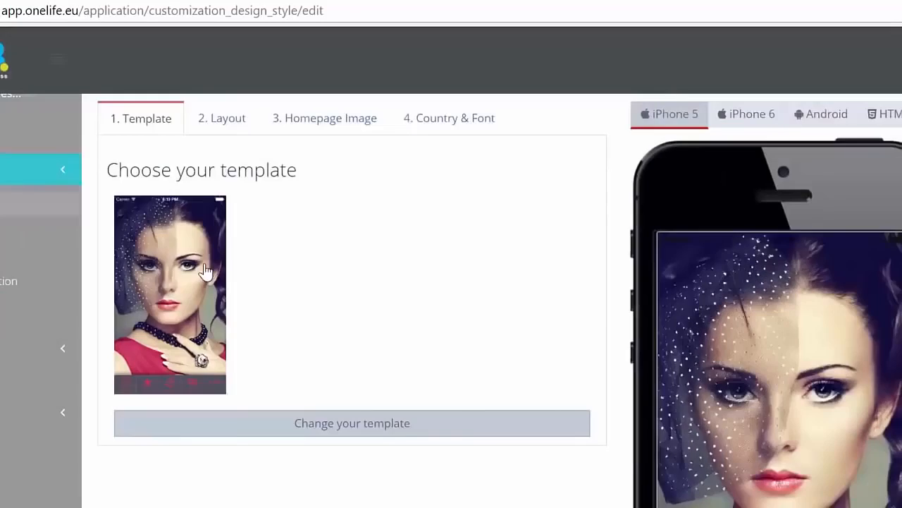
click(205, 272)
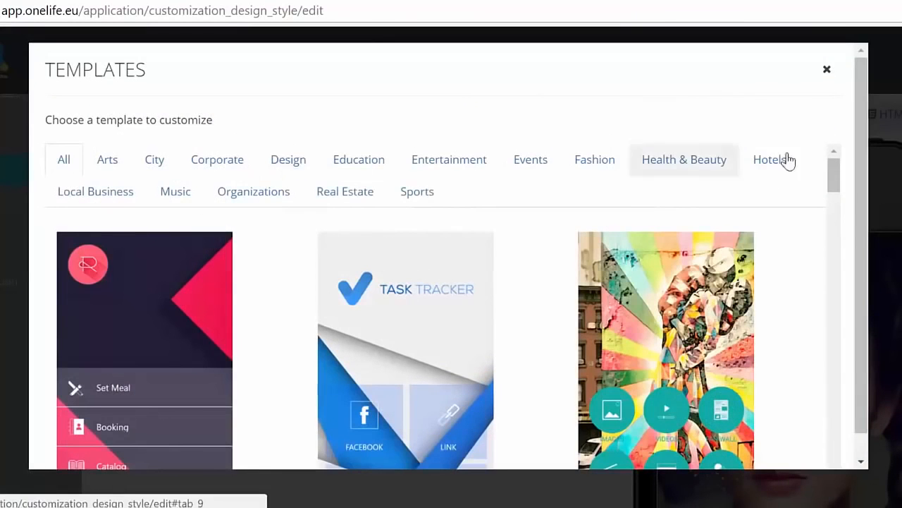
mouse_move(830, 175)
mouse_down()
mouse_move(843, 451)
mouse_move(849, 169)
mouse_up()
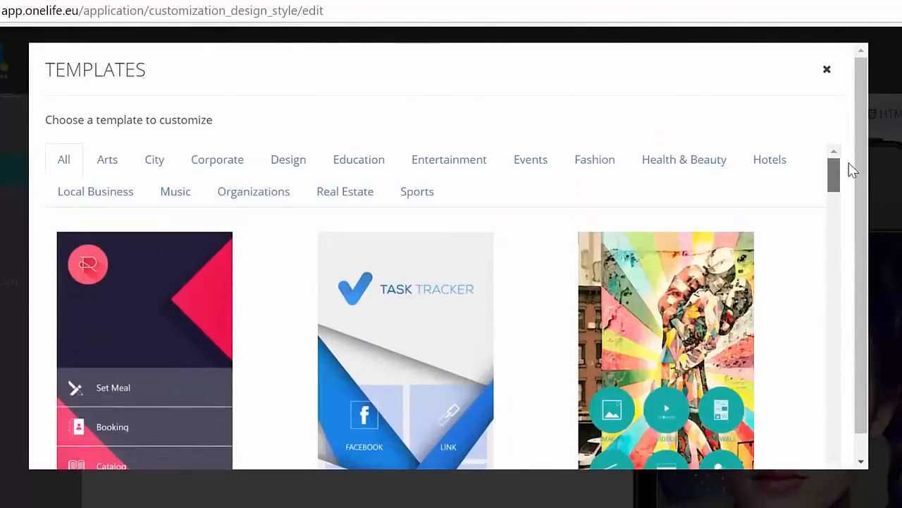
click(469, 161)
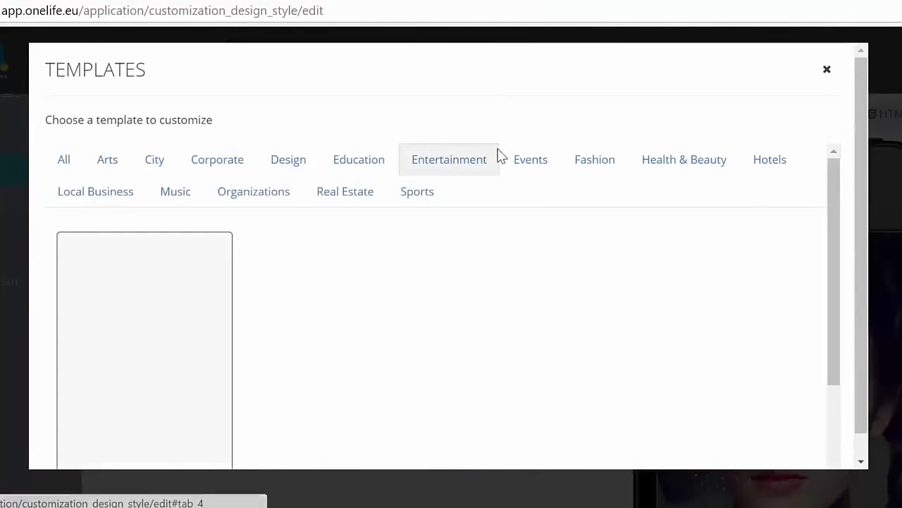
click(371, 176)
click(264, 161)
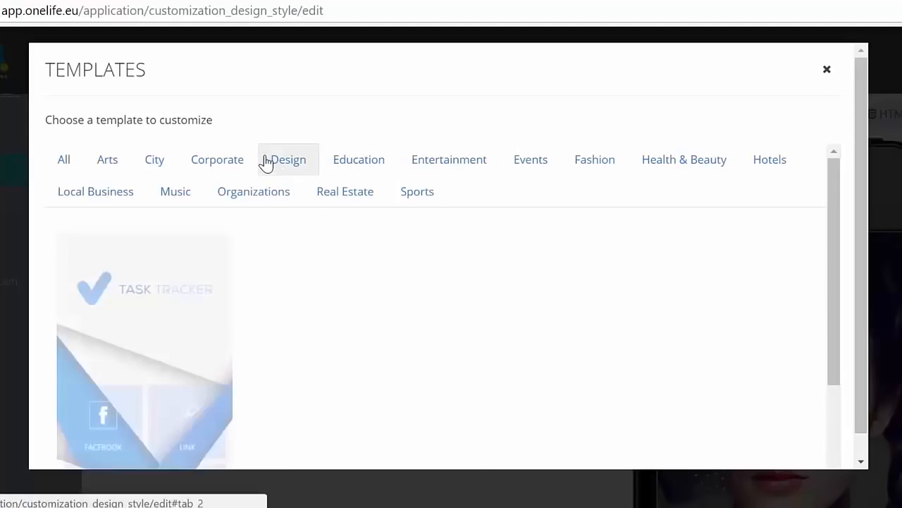
click(216, 161)
click(275, 166)
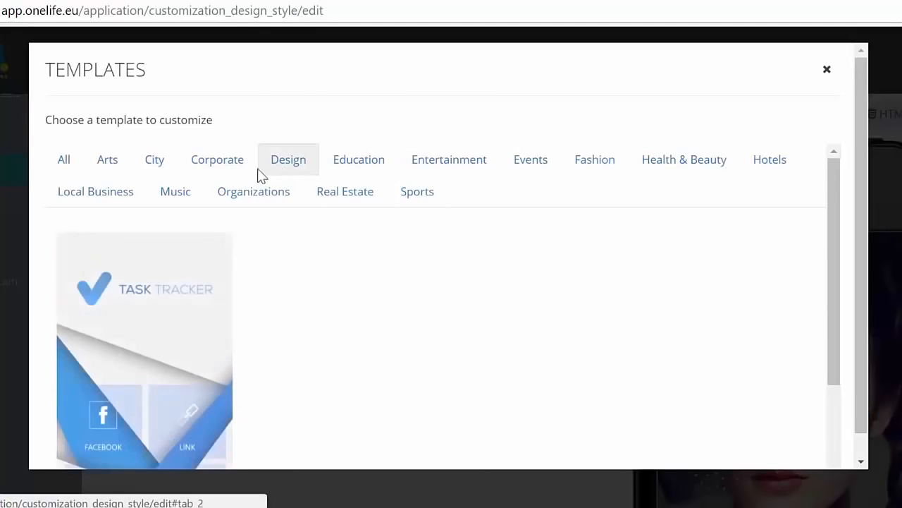
Apply the Blutility template to the app and accept replacing its colors and background image.
scroll(187, 303, down, 2)
click(182, 326)
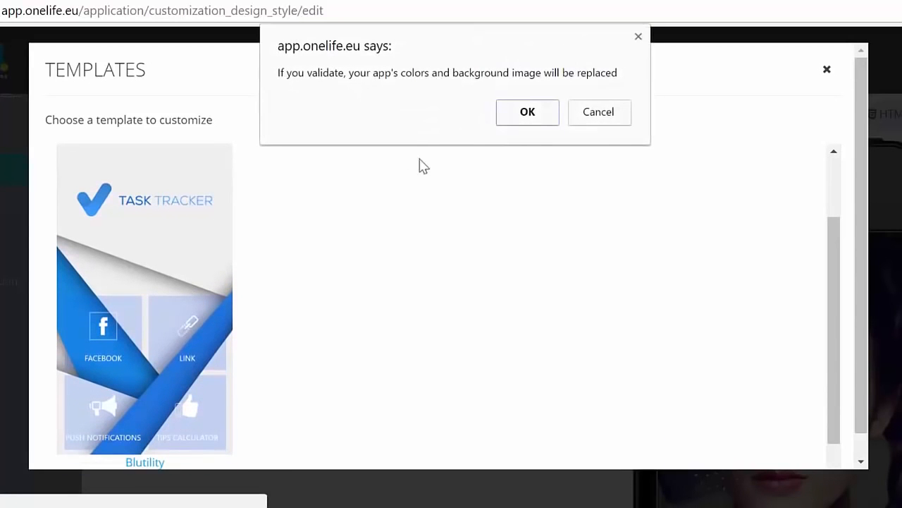
click(529, 116)
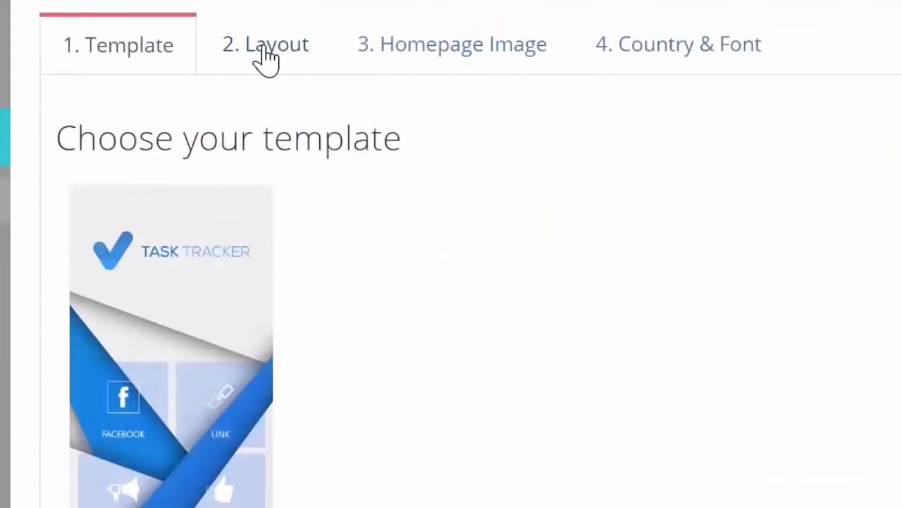
Try the nine-tile layout and Layout 5 for the homepage, and settle on the bottom-bar layout with the raised centre button.
click(263, 51)
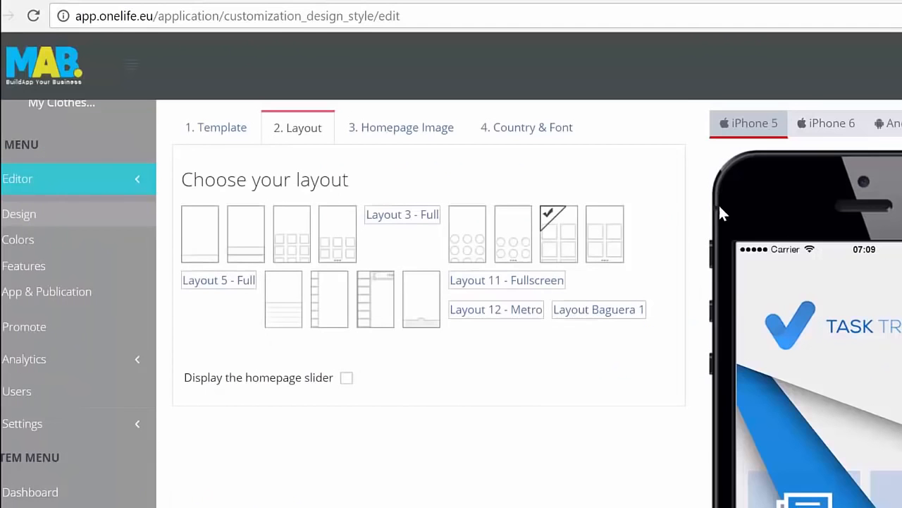
click(292, 241)
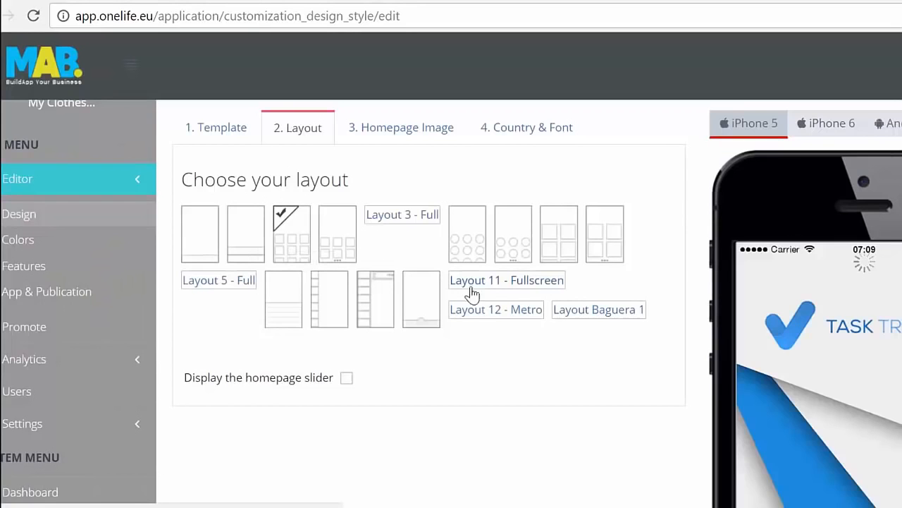
click(561, 252)
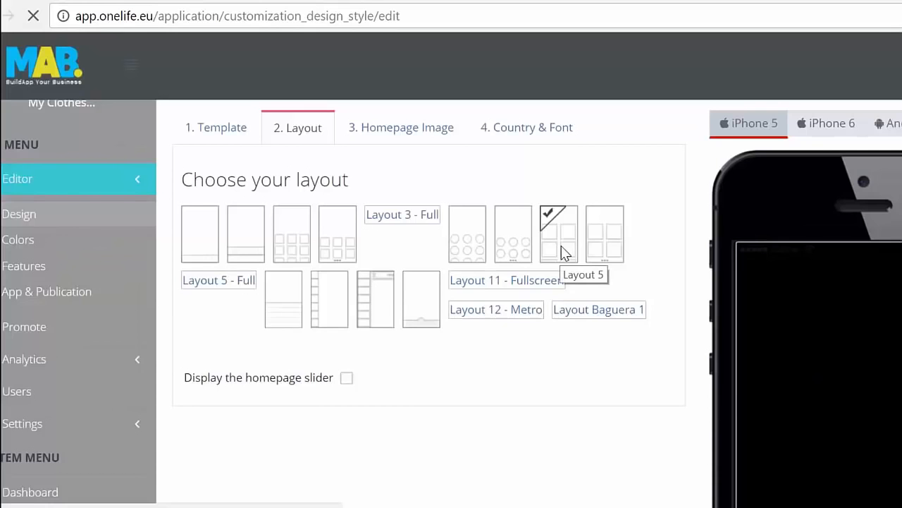
click(413, 310)
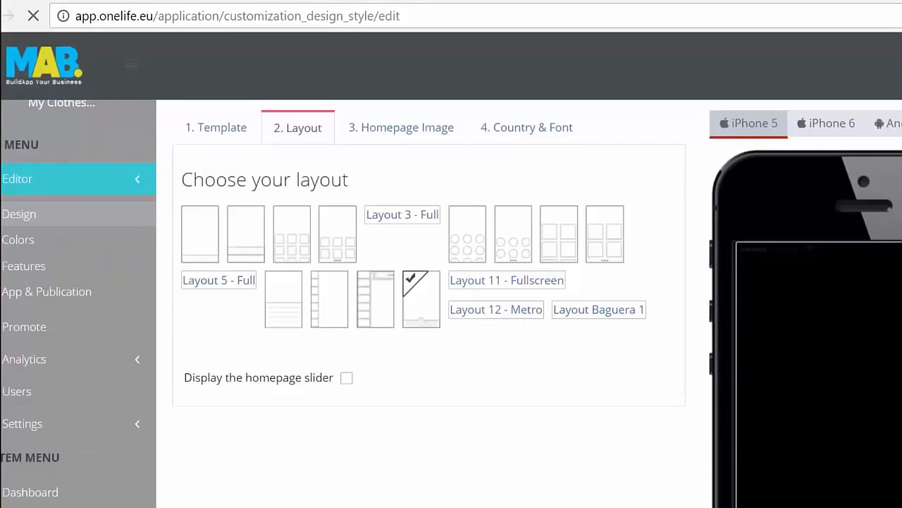
Expand the full feature menu in the phone preview, look through its tiles, open the Catalog page and return.
scroll(452, 303, down, 3)
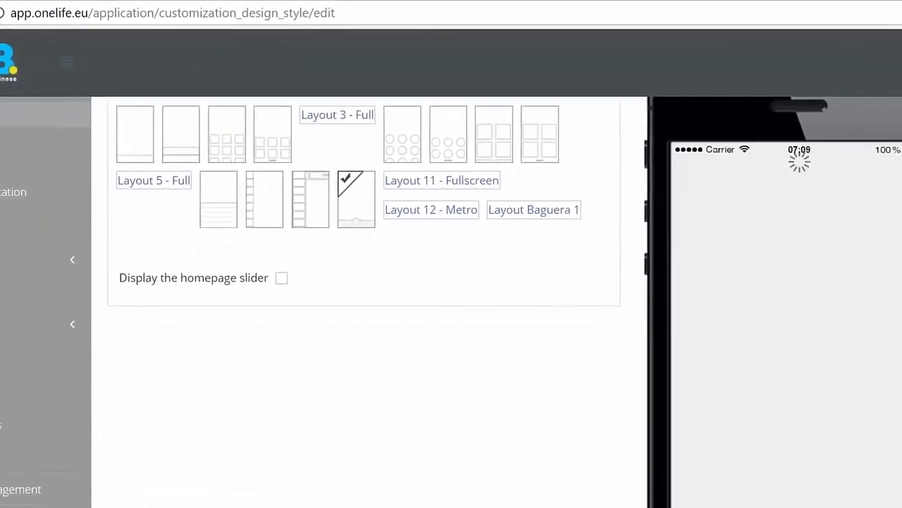
scroll(451, 303, down, 5)
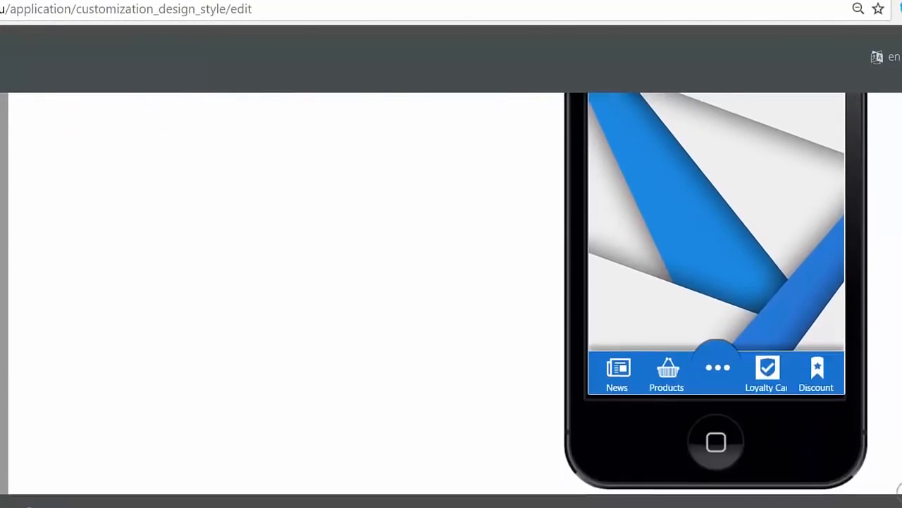
scroll(451, 299, up, 3)
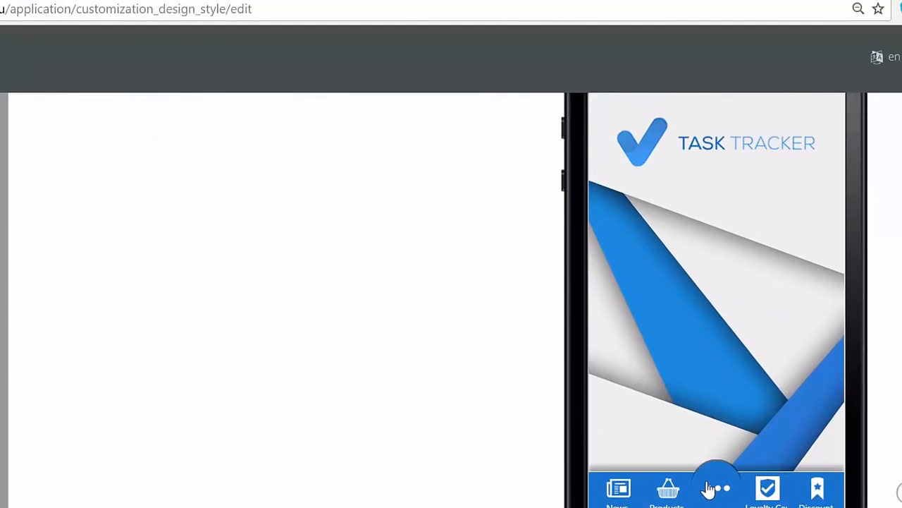
click(718, 487)
scroll(728, 437, down, 2)
scroll(709, 381, down, 2)
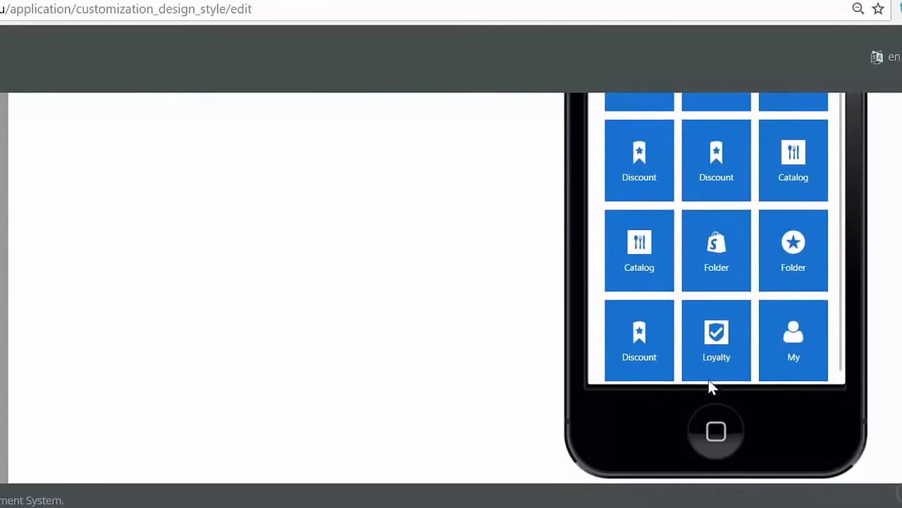
scroll(709, 381, up, 3)
click(711, 289)
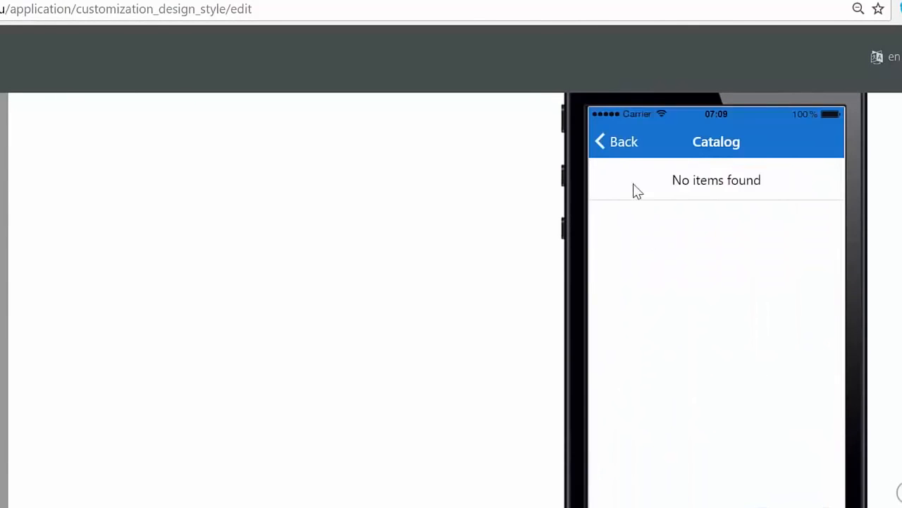
click(614, 146)
Open the News page from the preview's bottom bar and go back to the app's homepage.
scroll(707, 300, down, 2)
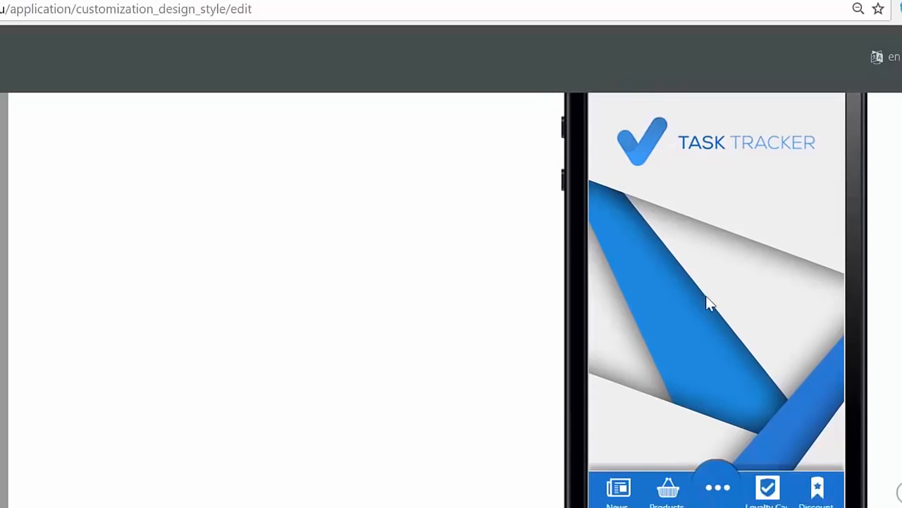
click(619, 455)
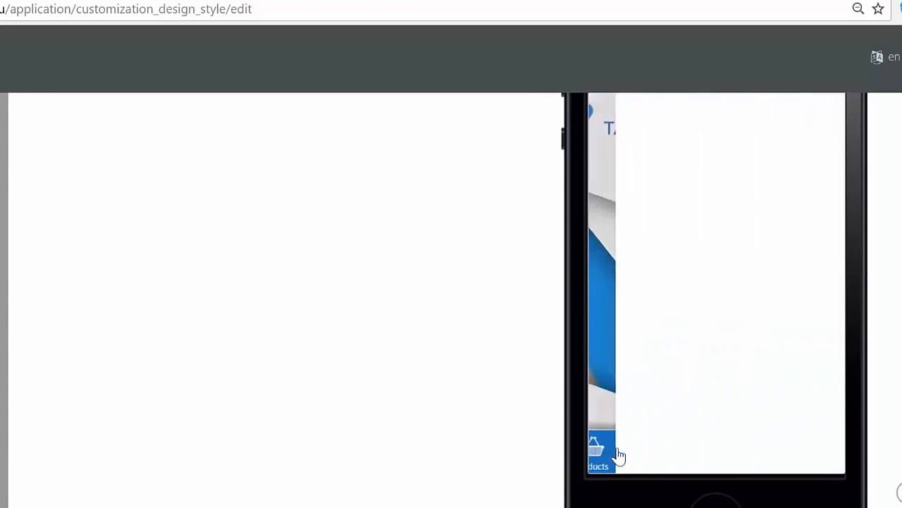
scroll(693, 313, up, 3)
click(622, 146)
Preview the chosen layout on the iPhone 6, Android and HTML5 devices.
scroll(669, 218, up, 5)
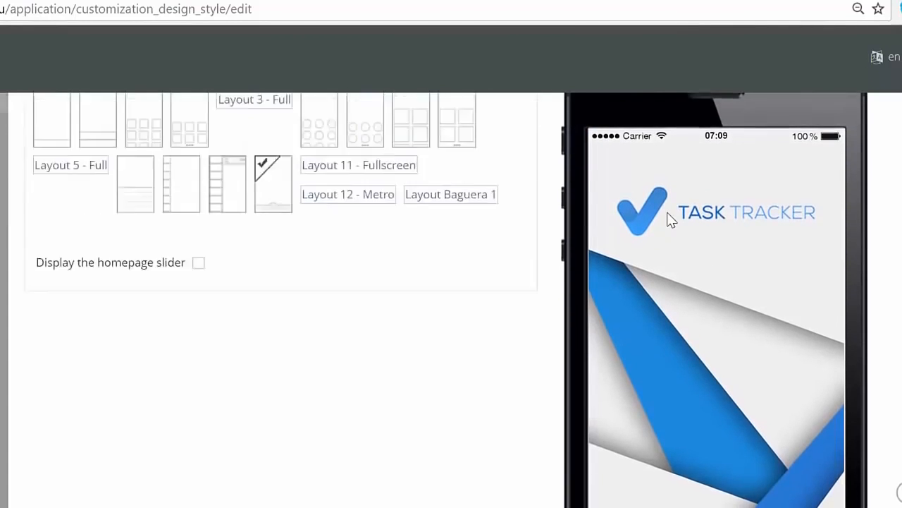
click(670, 210)
click(733, 205)
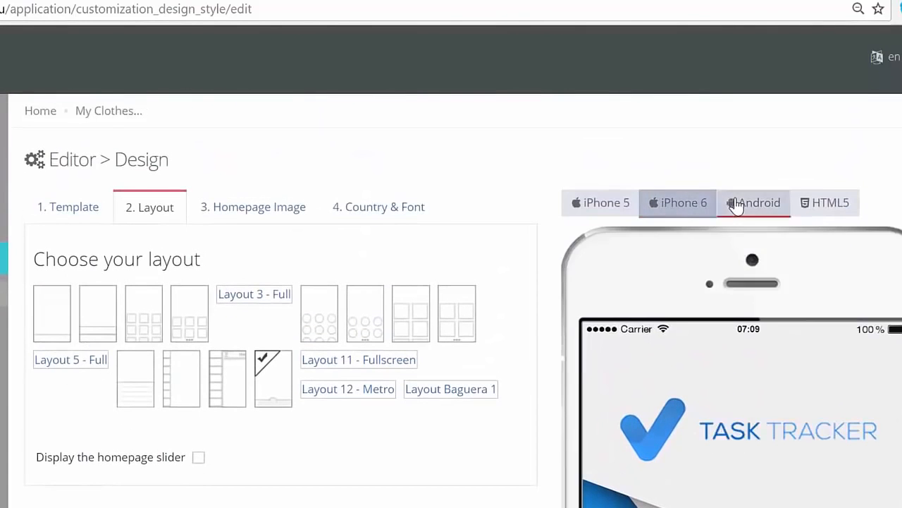
click(812, 204)
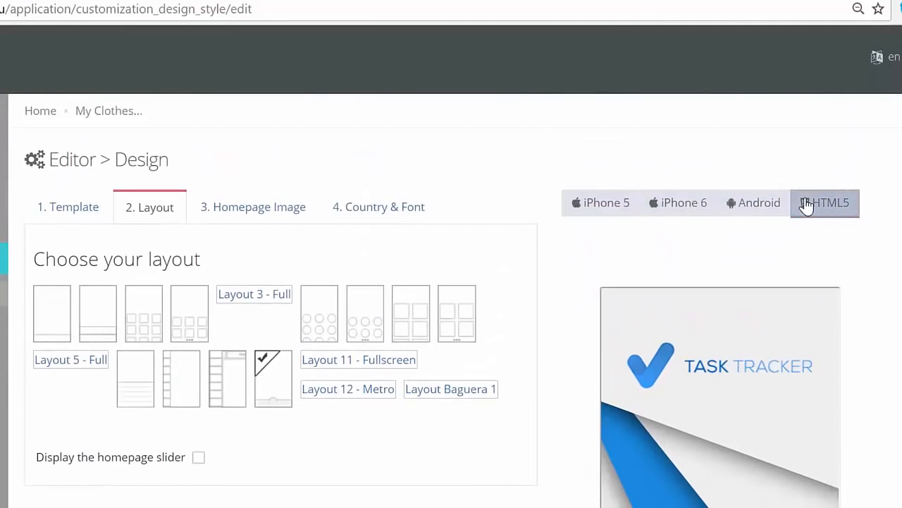
Open the homepage image settings and go to the image display options.
click(245, 209)
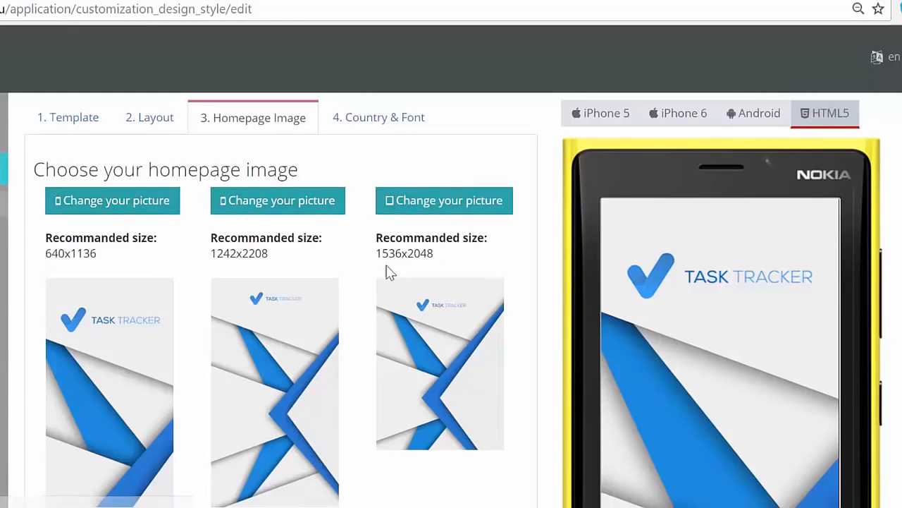
scroll(300, 341, down, 2)
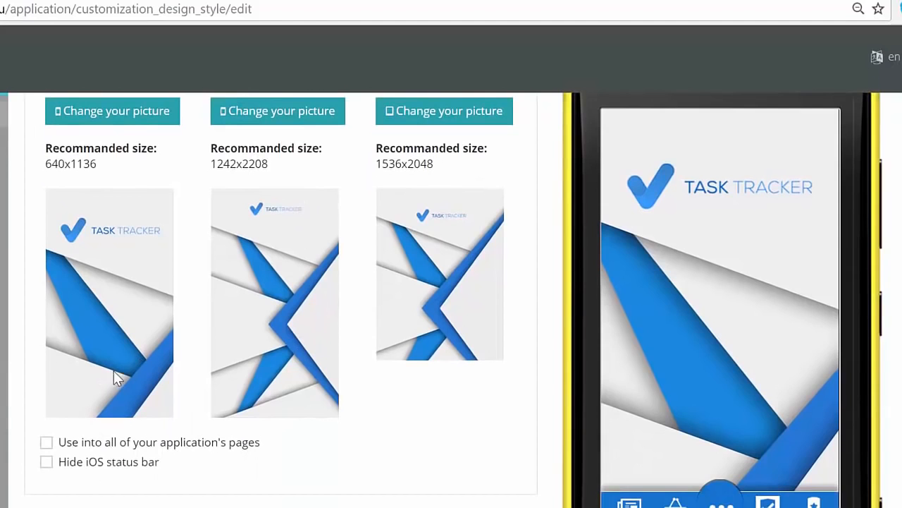
Try hiding the iOS status bar and using the homepage image on all application pages, switching each option off again.
click(46, 463)
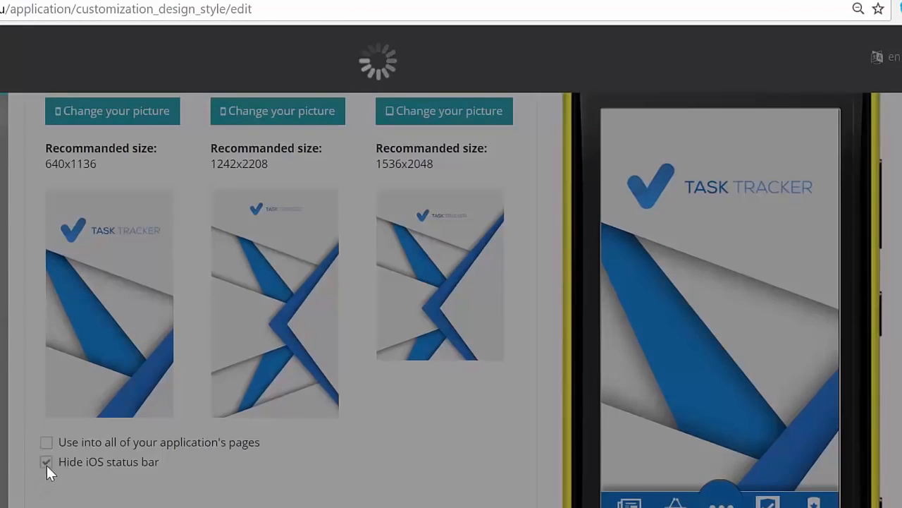
click(46, 461)
click(46, 443)
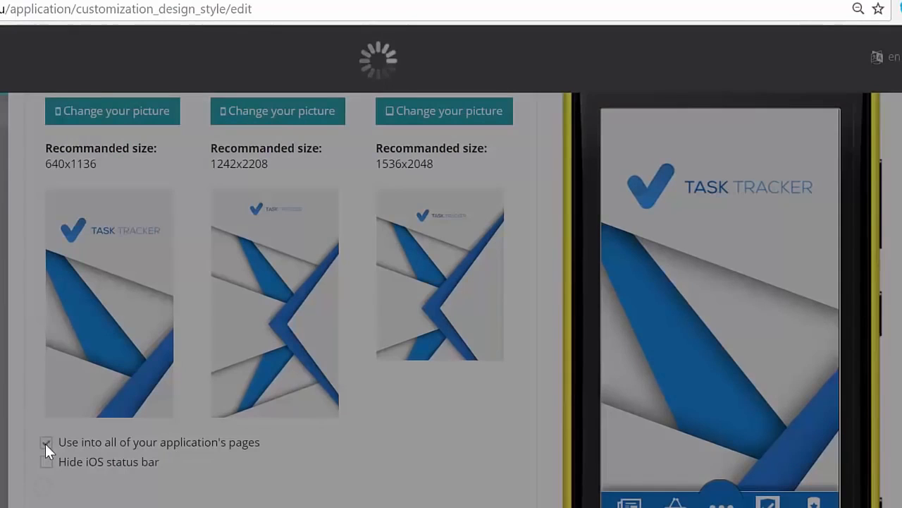
click(45, 443)
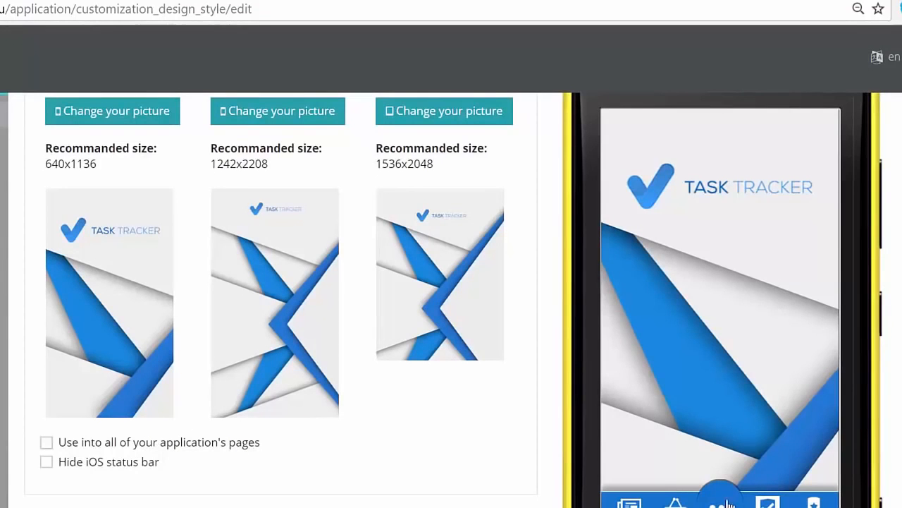
Expand the feature menu in the HTML5 preview, look through it and switch the preview to iPhone 6.
click(725, 499)
scroll(712, 423, down, 2)
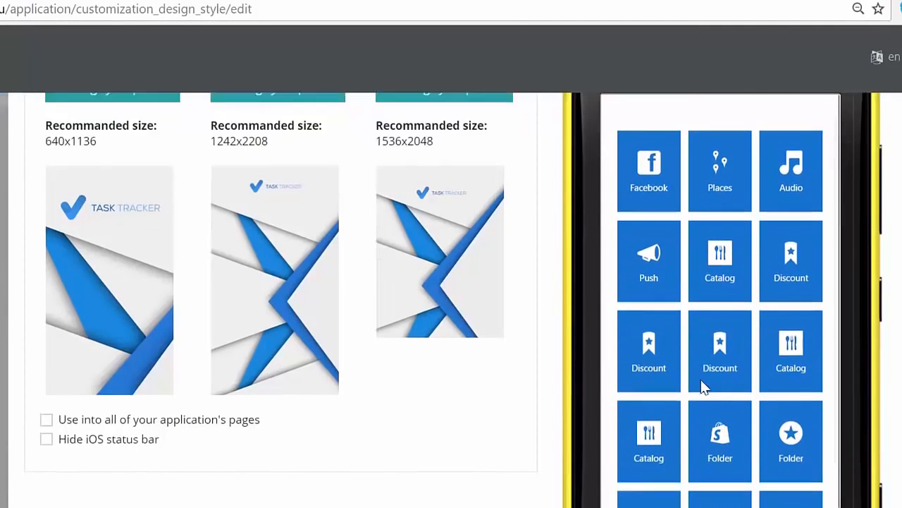
scroll(724, 443, up, 5)
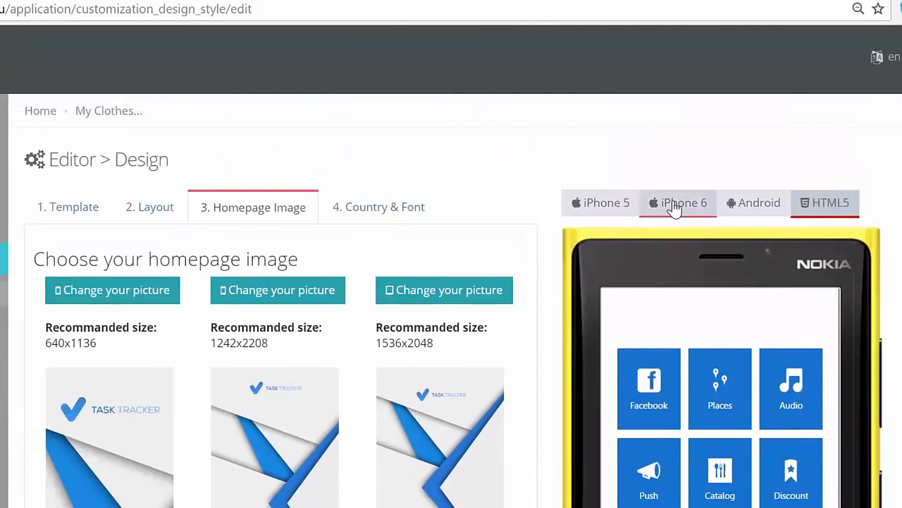
click(675, 204)
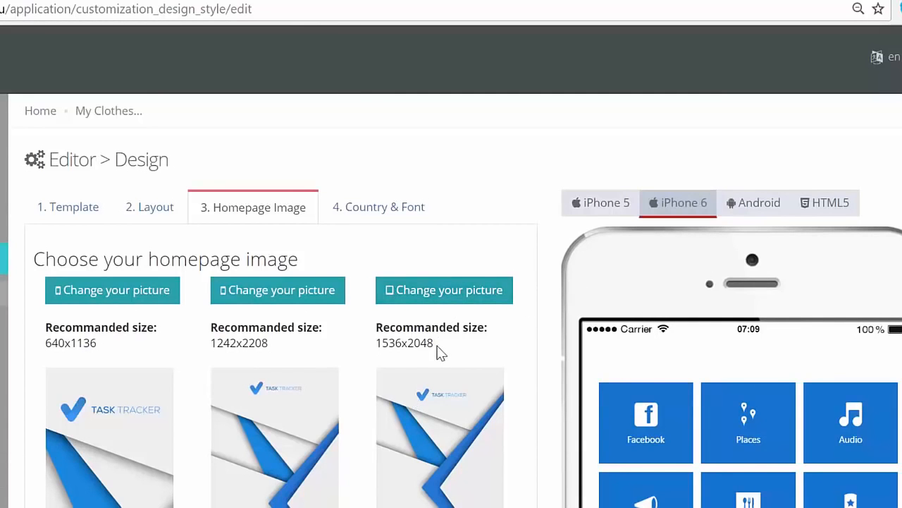
drag(435, 345, 379, 345)
click(269, 344)
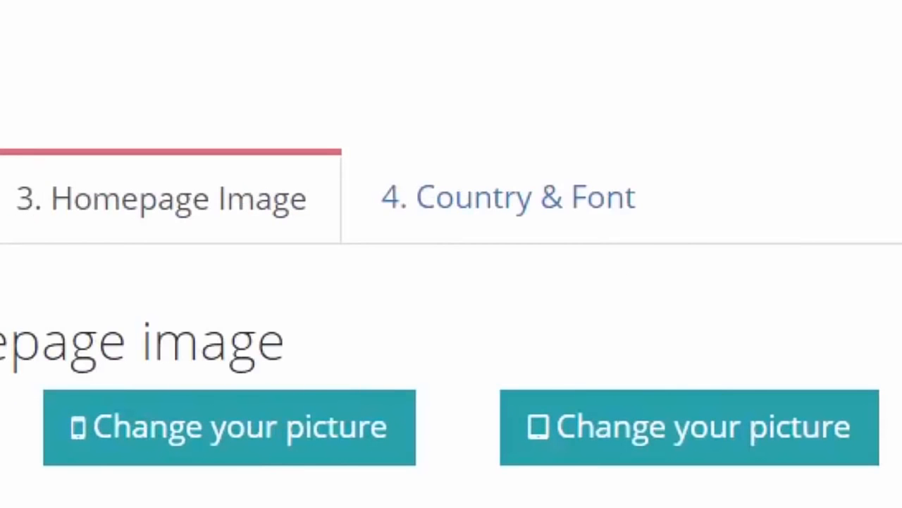
In the country and font settings, set the app's country to United States ($) and its font family to Helvetica.
click(434, 220)
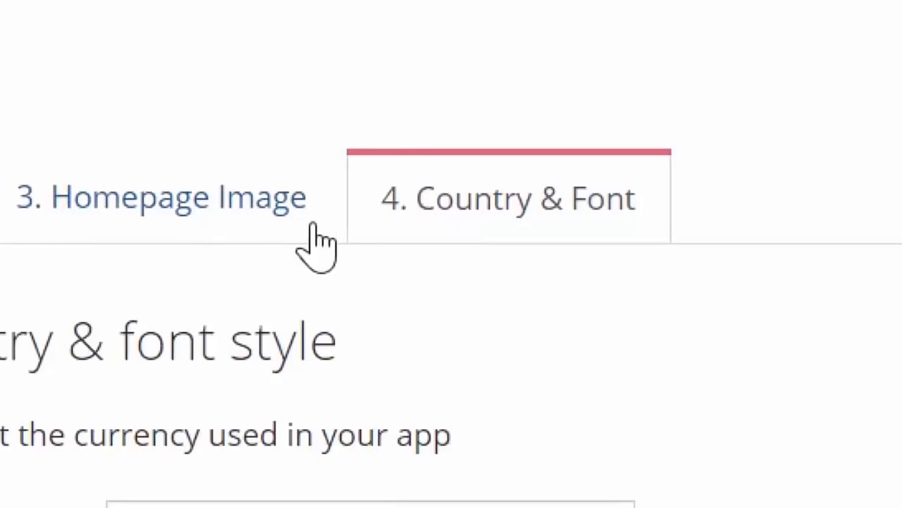
click(370, 504)
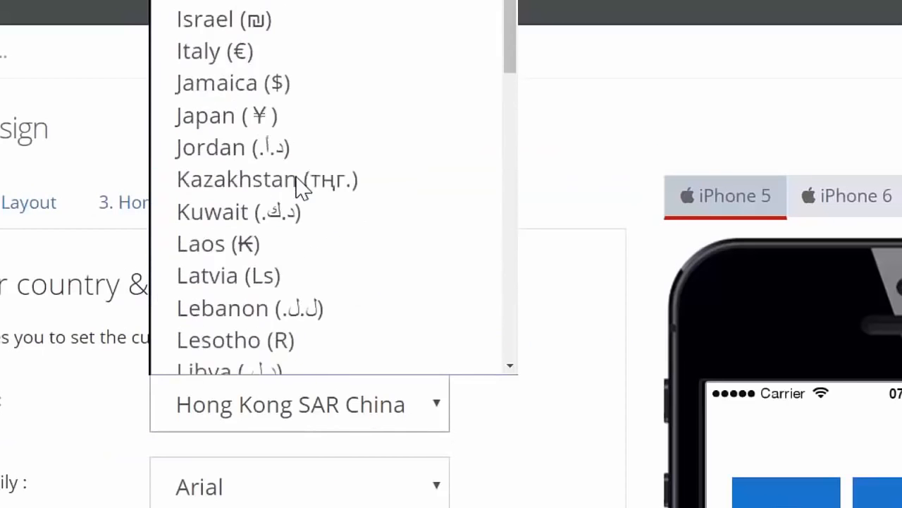
scroll(298, 185, up, 15)
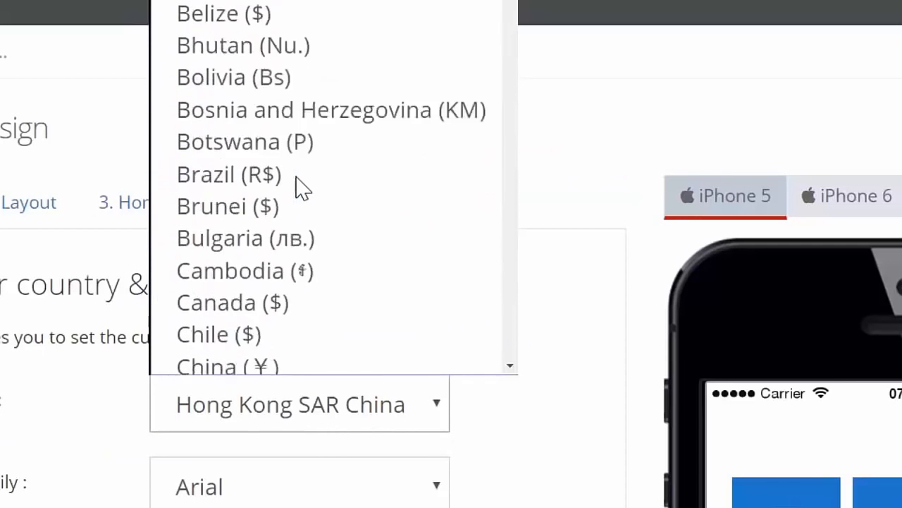
scroll(294, 23, up, 1)
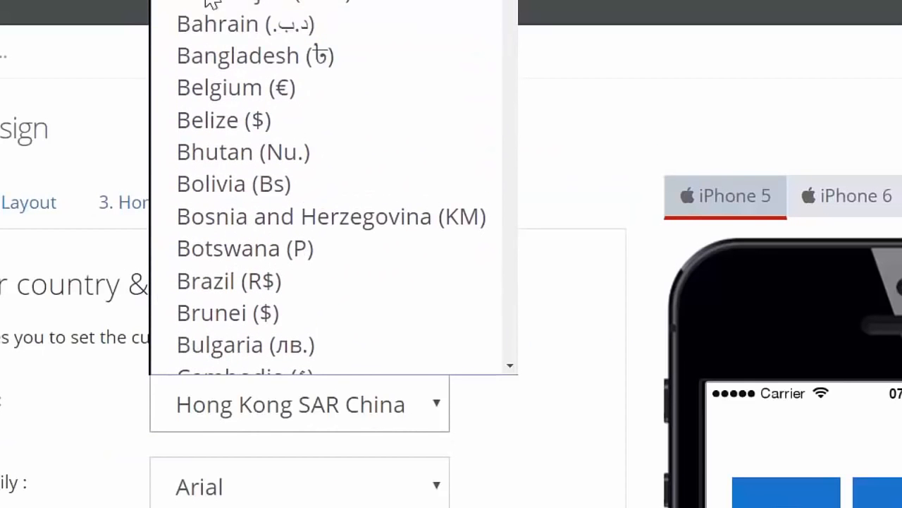
scroll(228, 172, down, 10)
scroll(229, 176, down, 20)
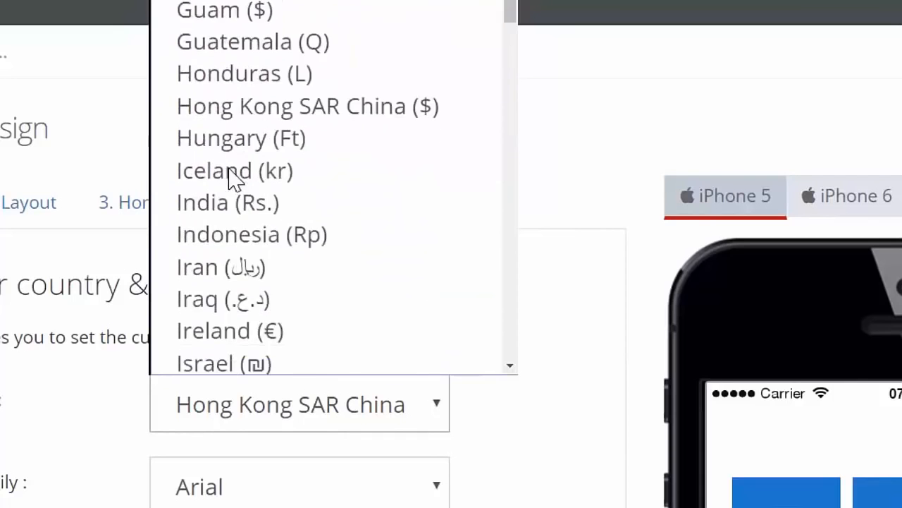
scroll(230, 177, down, 2)
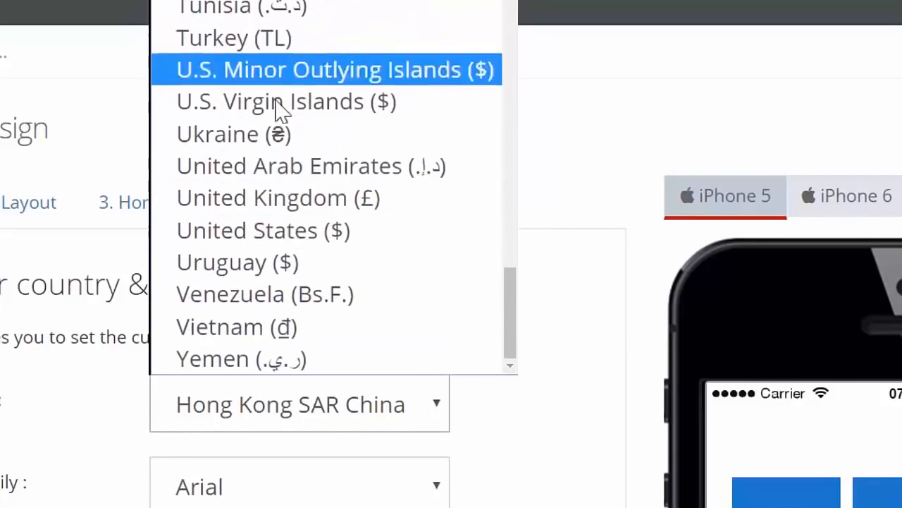
click(303, 230)
click(262, 486)
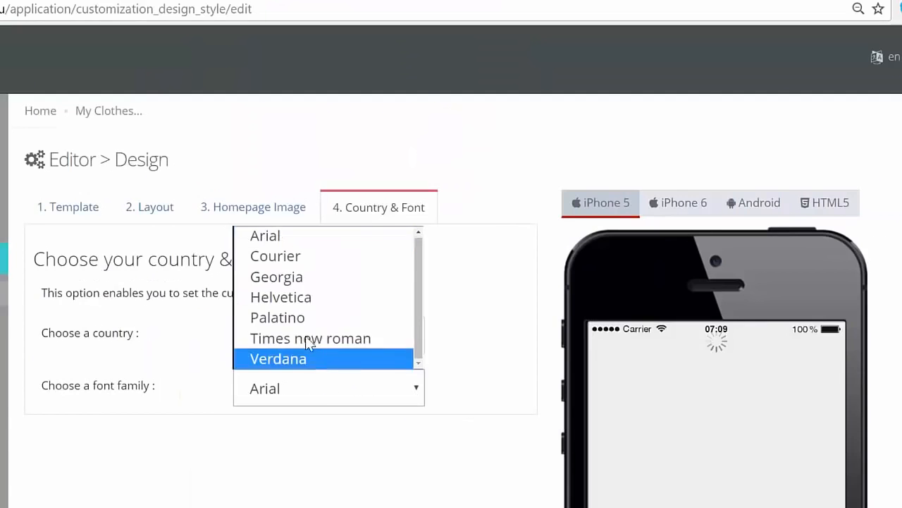
click(279, 298)
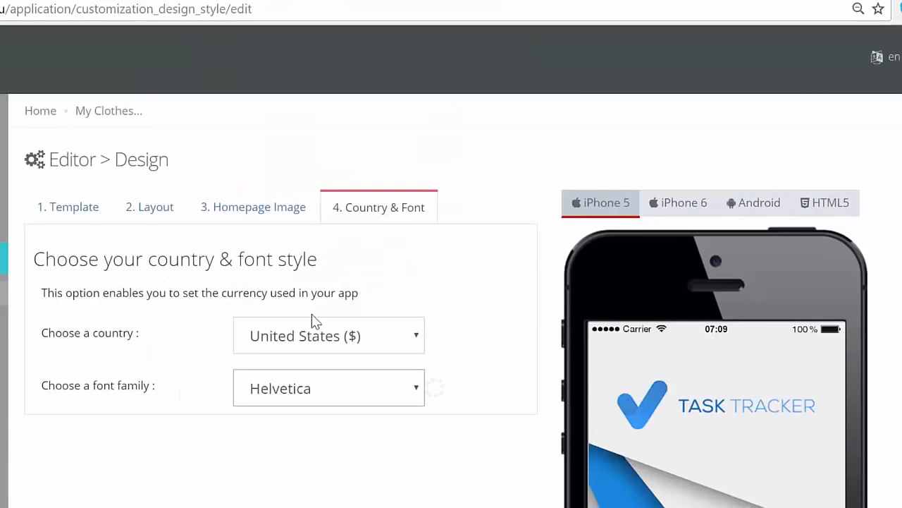
Expand the feature menu in the iPhone 5 preview and look through its feature tiles.
scroll(451, 299, down, 3)
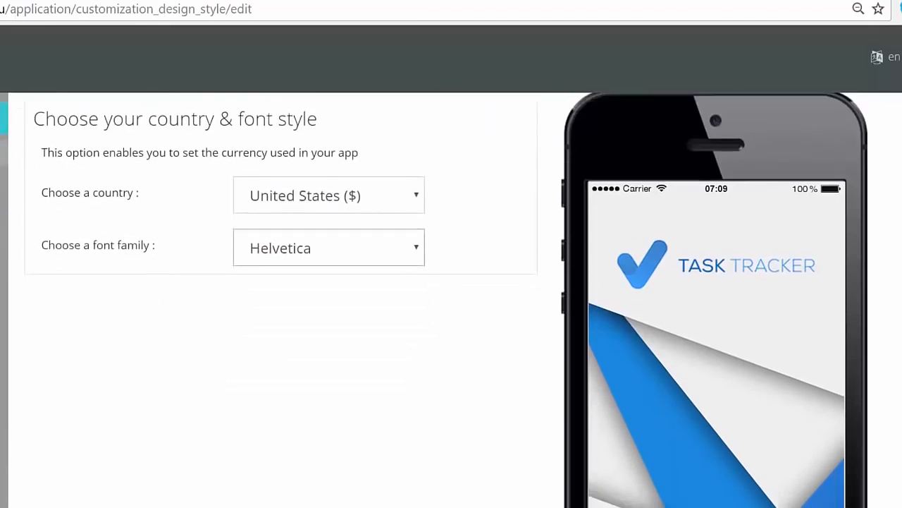
key(ctrl+minus)
key(ctrl+minus)
key(ctrl+minus)
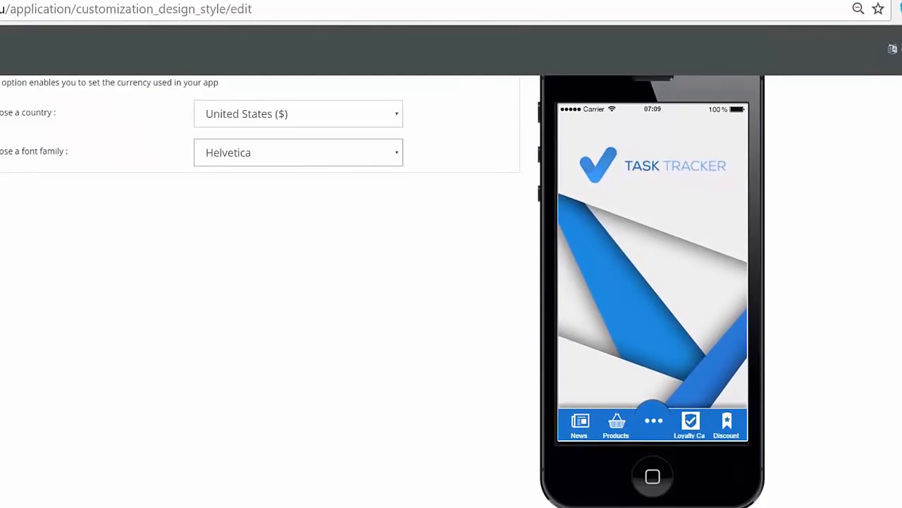
key(ctrl+minus)
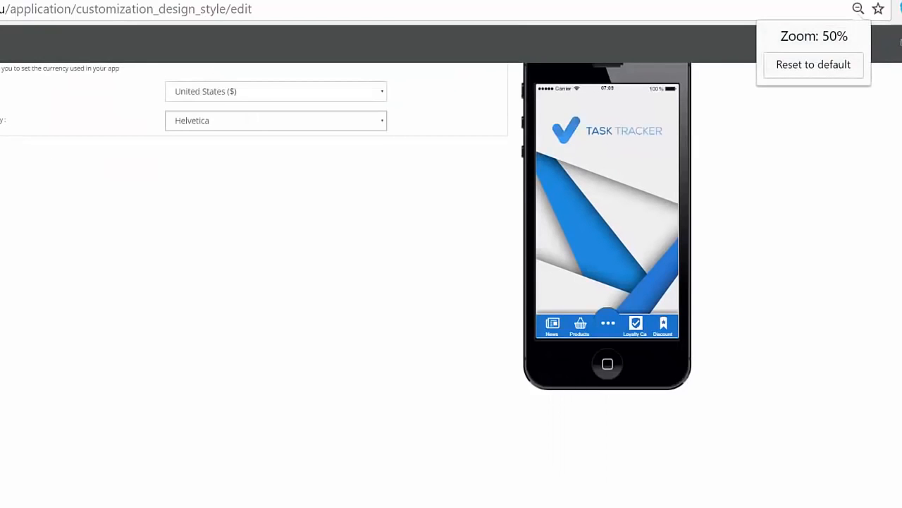
scroll(347, 243, up, 2)
click(607, 382)
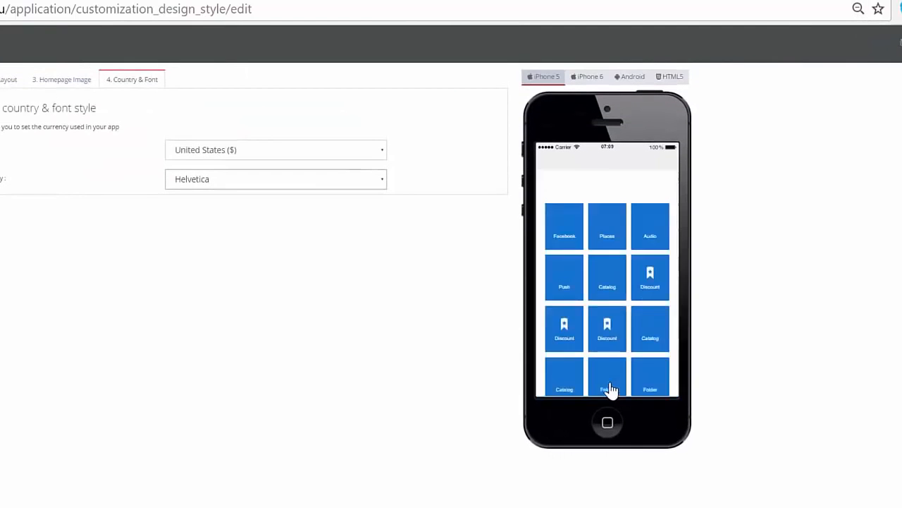
scroll(624, 296, down, 3)
scroll(624, 297, up, 3)
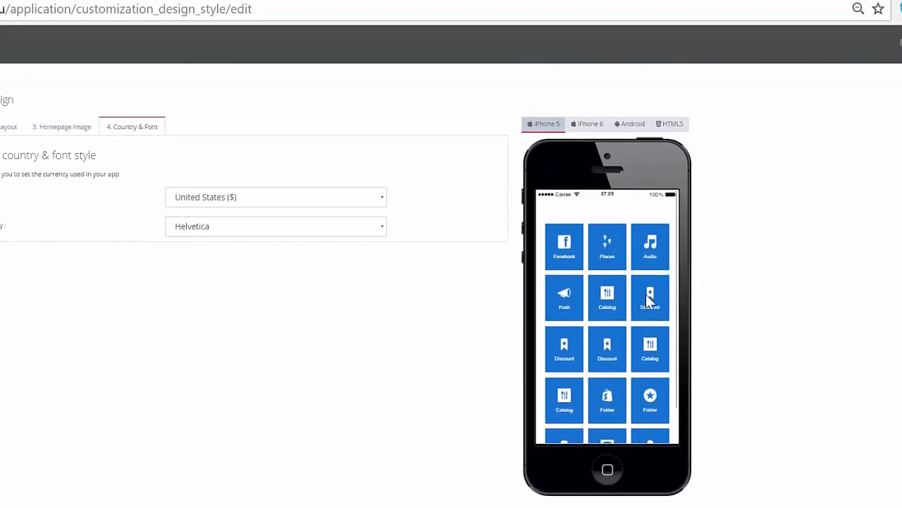
Try out the Discount and Facebook features in the iPhone 5 preview, going back after each one.
click(638, 296)
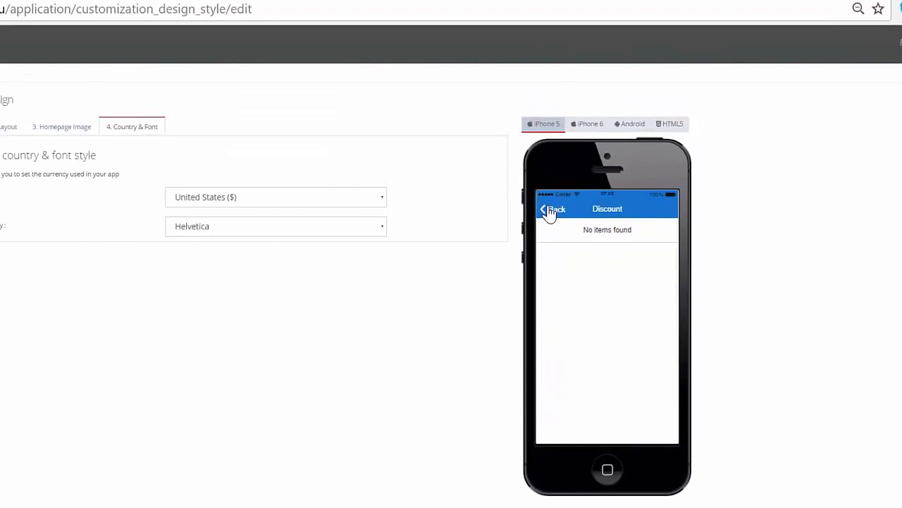
click(550, 211)
click(606, 430)
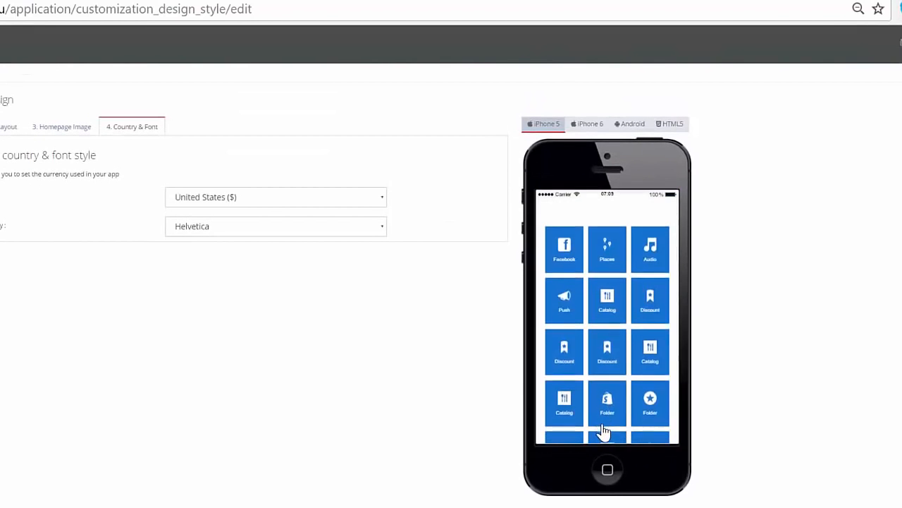
click(568, 238)
click(556, 220)
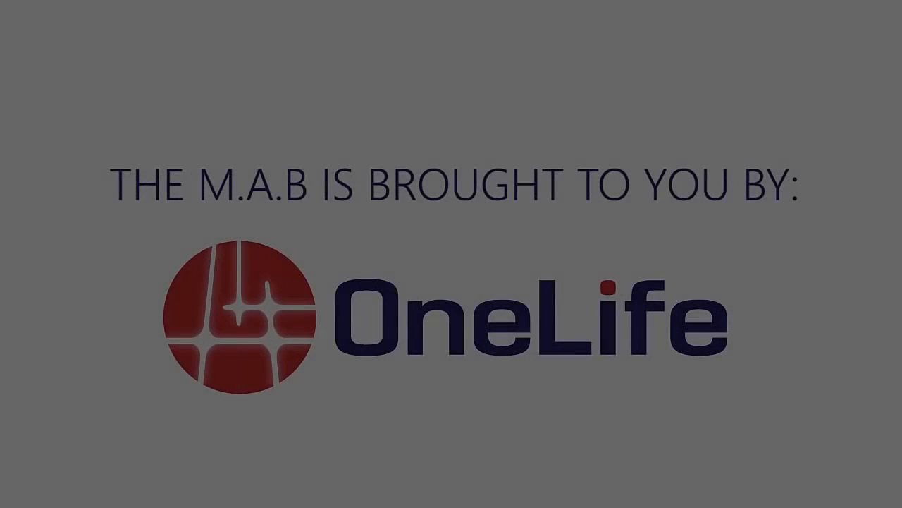
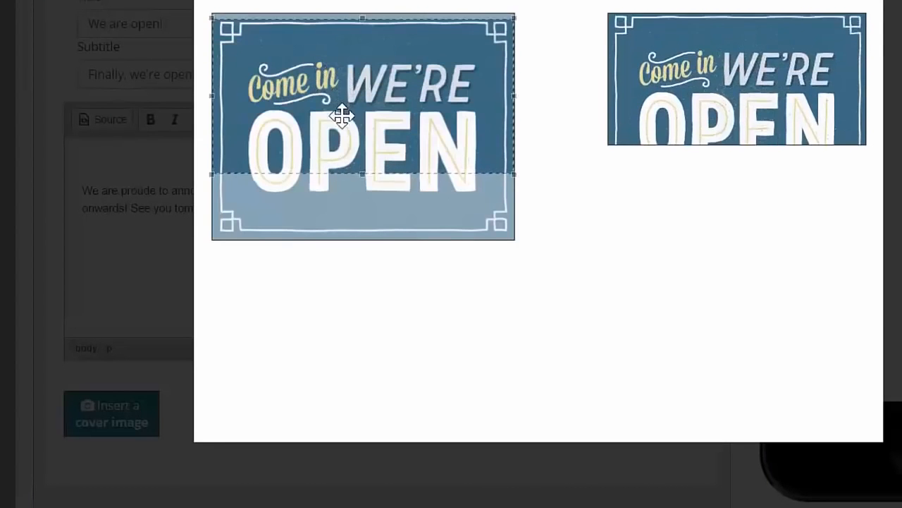
Adjust the crop of the "We are open!" post's cover image and save the news post.
drag(342, 116, 341, 144)
click(261, 1)
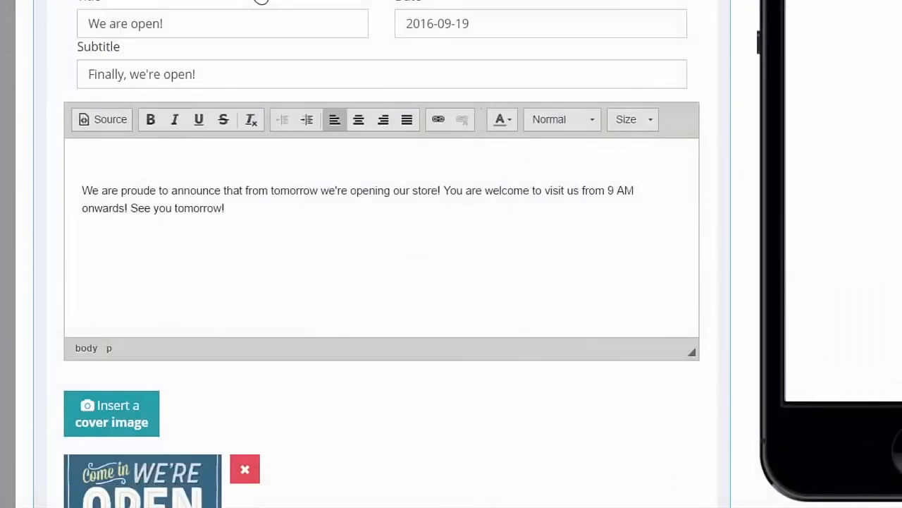
scroll(579, 31, up, 2)
click(678, 50)
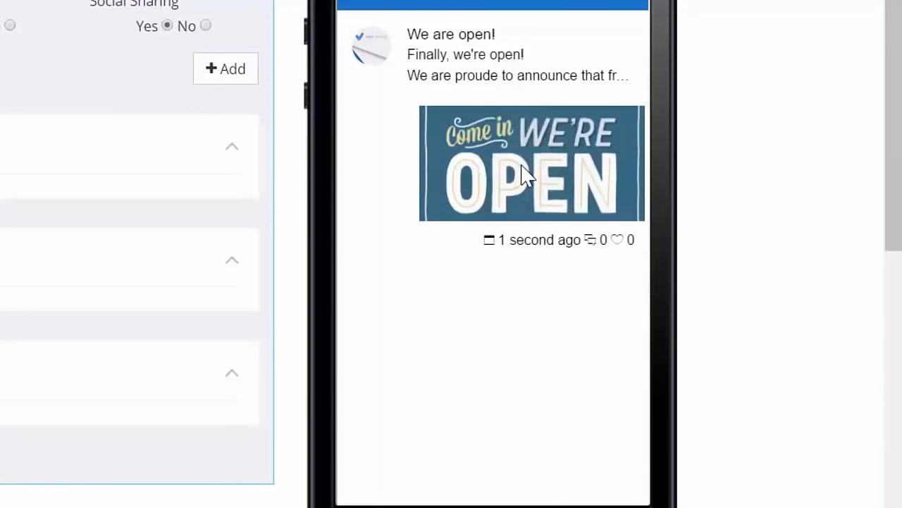
Open the "We are open!" post in the phone preview, look through it and like it.
click(525, 174)
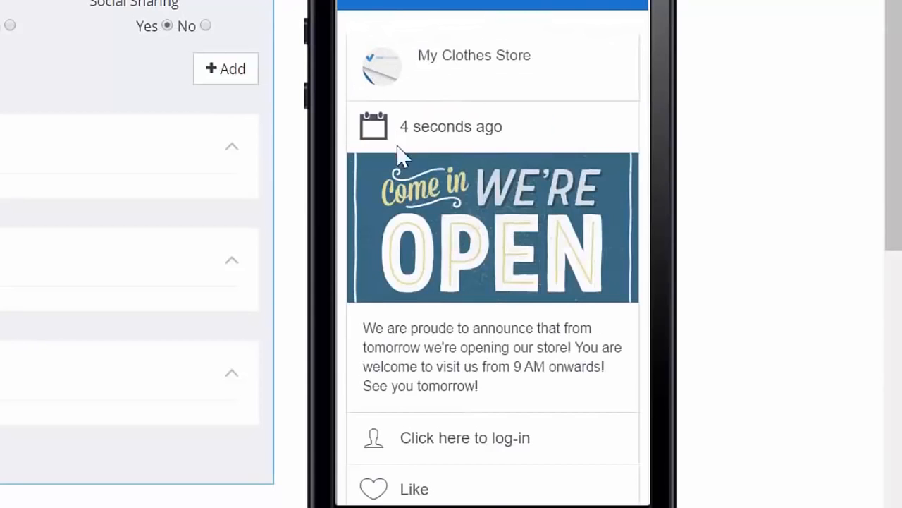
scroll(433, 215, down, 2)
scroll(432, 214, up, 2)
click(417, 493)
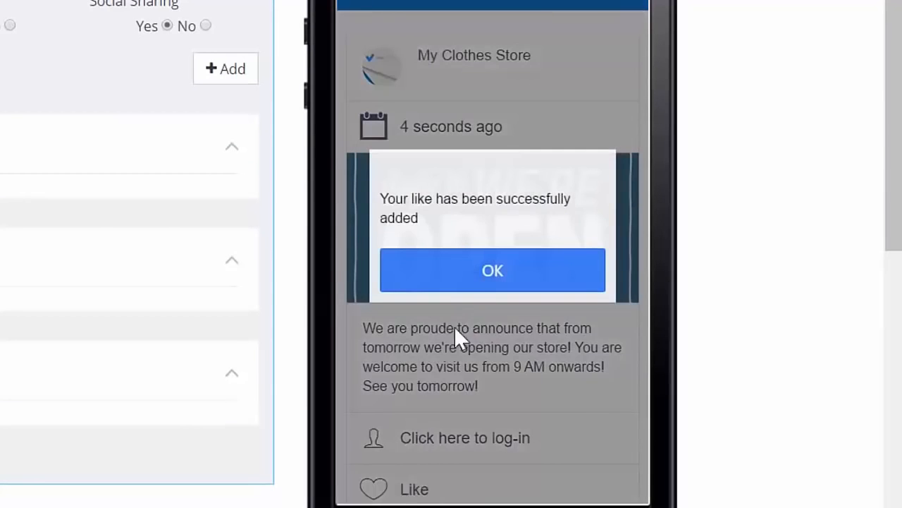
click(485, 285)
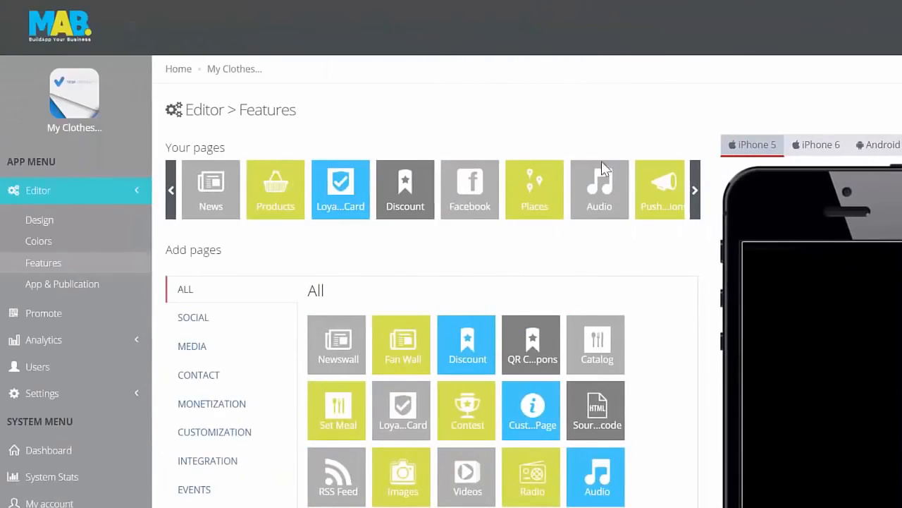
Add a news post titled "Happy Thursday!" to the Fan Wall page and pick its date.
scroll(451, 282, down, 3)
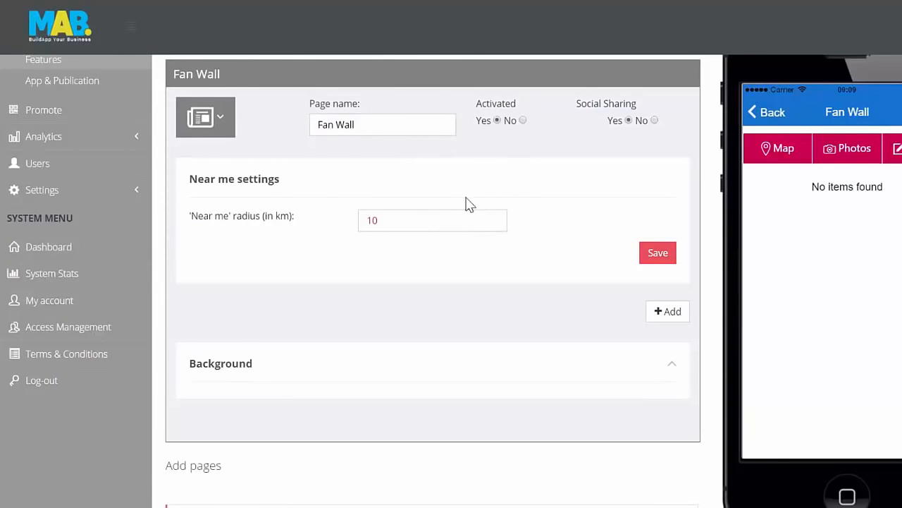
click(650, 311)
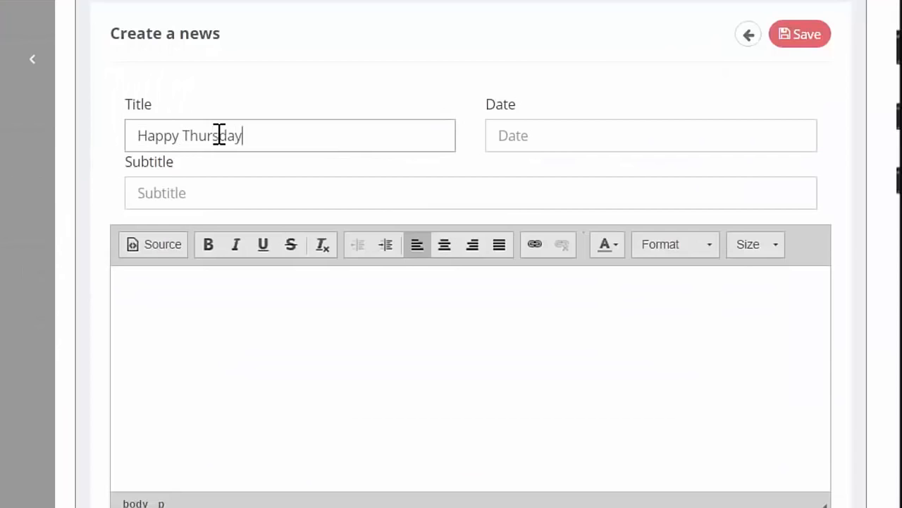
text(!)
key(Tab)
click(620, 323)
Give the post the subtitle "Discount on Thursday!" and the text "We love you! That's why we offer 20% discount this Thursday on all dresses and hats.".
click(717, 193)
text(Discount on Thursday!)
key(Tab)
text(We love you! T)
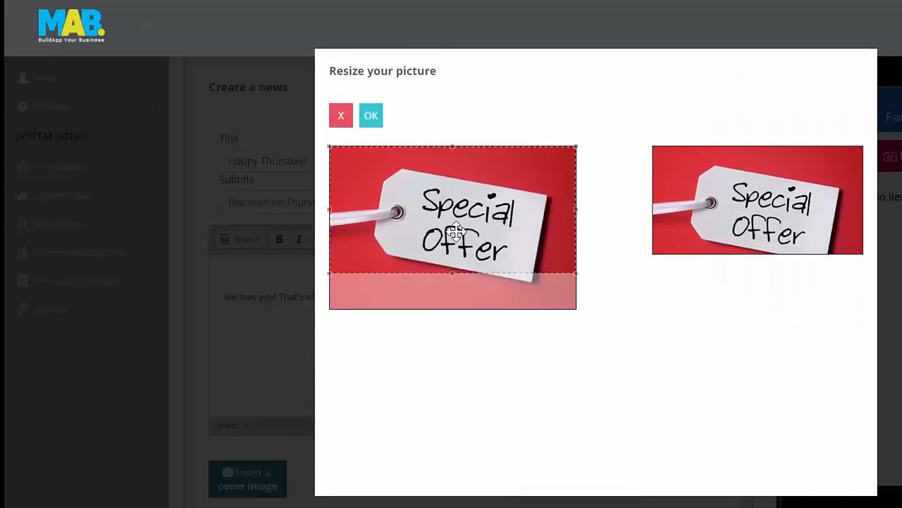
Move the Special Offer cover image's crop down to include the whole tag, and save the Fan Wall post.
drag(455, 232, 454, 243)
click(371, 116)
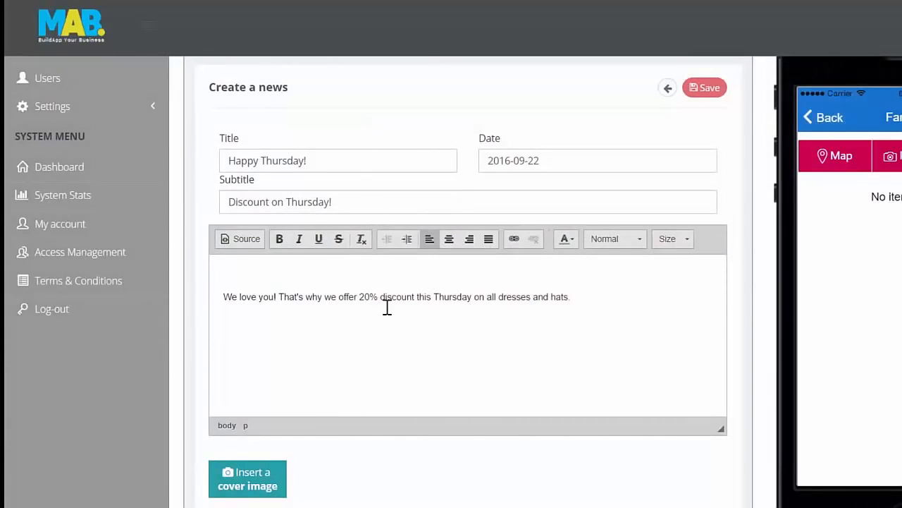
scroll(387, 307, down, 2)
scroll(383, 313, up, 2)
click(705, 88)
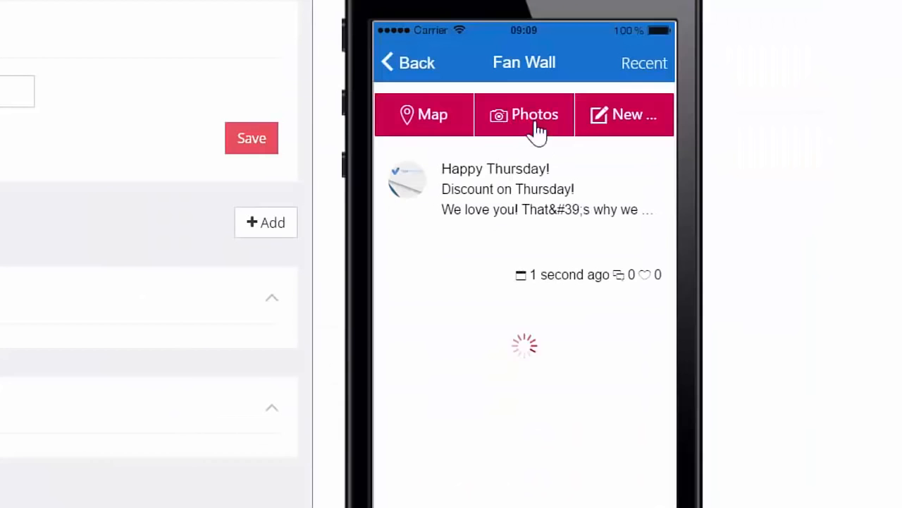
Open the "Happy Thursday!" post in the phone preview and check its image and text.
click(484, 189)
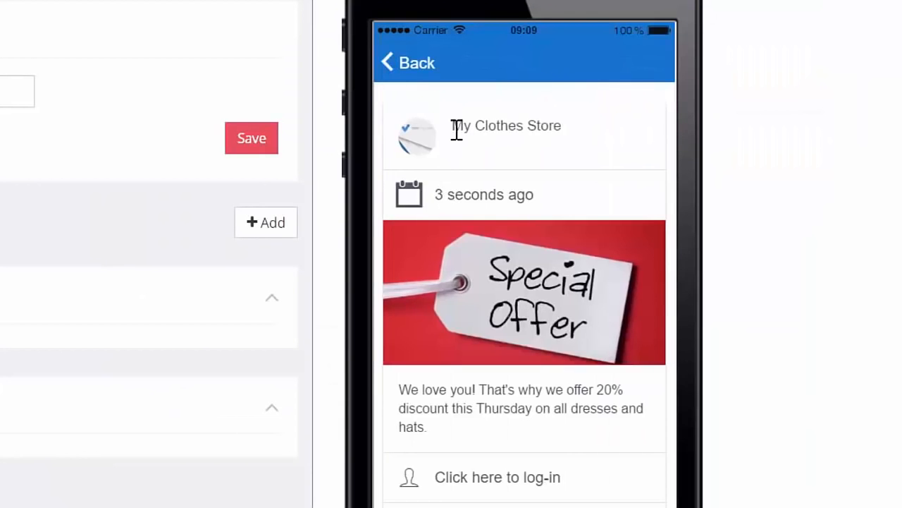
scroll(221, 125, up, 2)
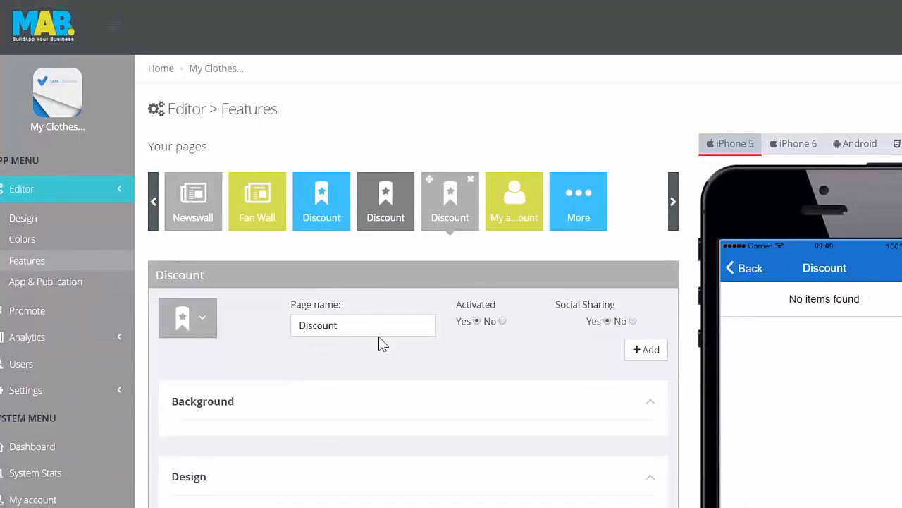
Add a new discount named "Discount Thursday!" with the description "20% off on all dresses and hats.".
click(644, 350)
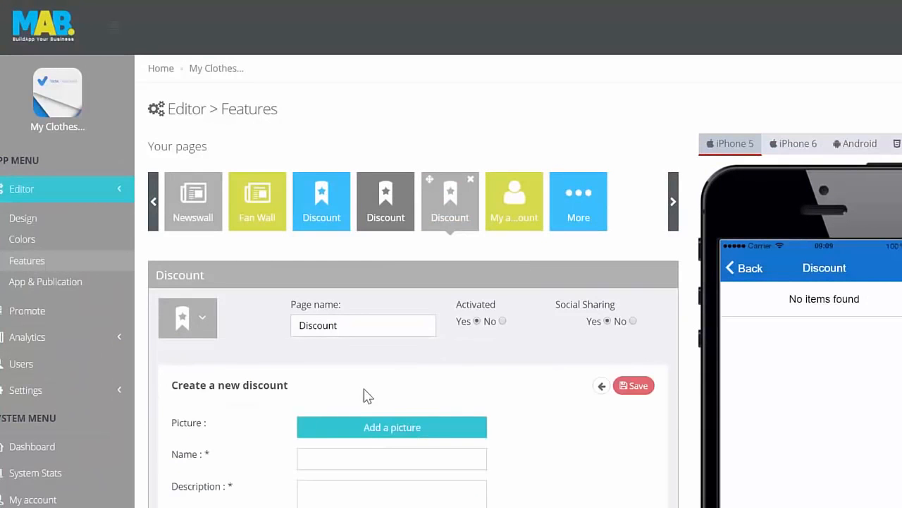
scroll(359, 326, down, 2)
text(Discount Thursday!)
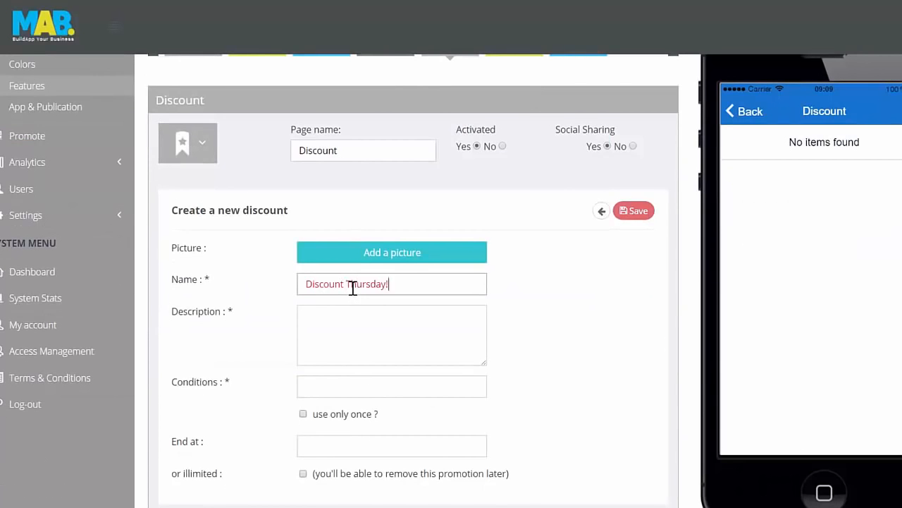
text(20% off on all dresse)
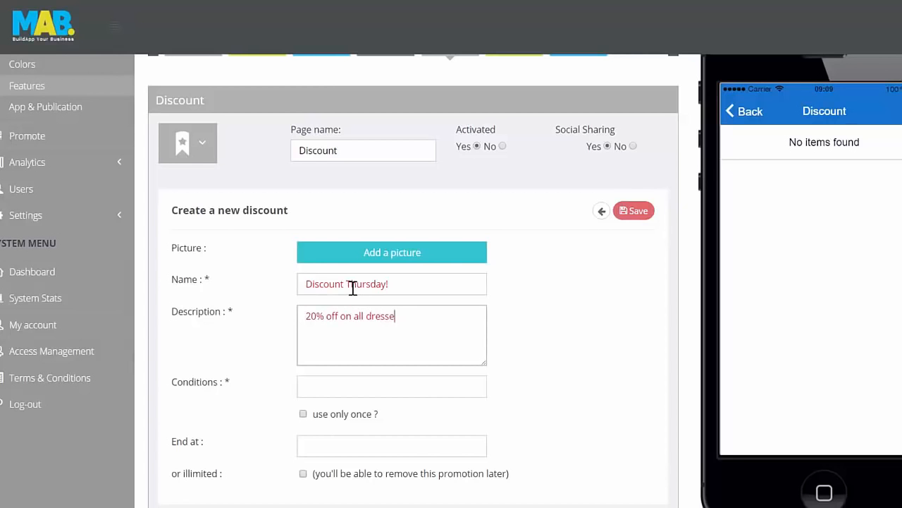
text(.)
Set the discount's conditions to "Only on Thursday's." and its end date to 25 September 2016.
key(Tab)
text(Onl)
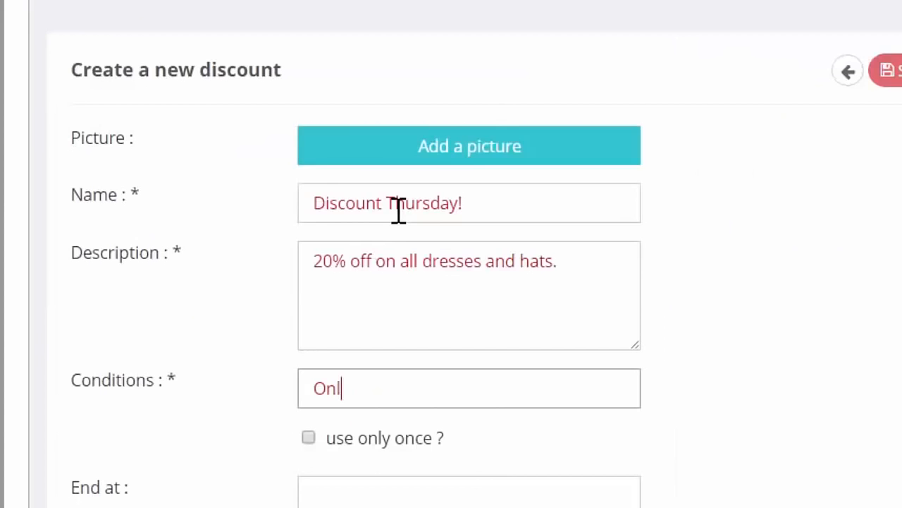
text(y on Thursdays.)
key(Tab)
key(Tab)
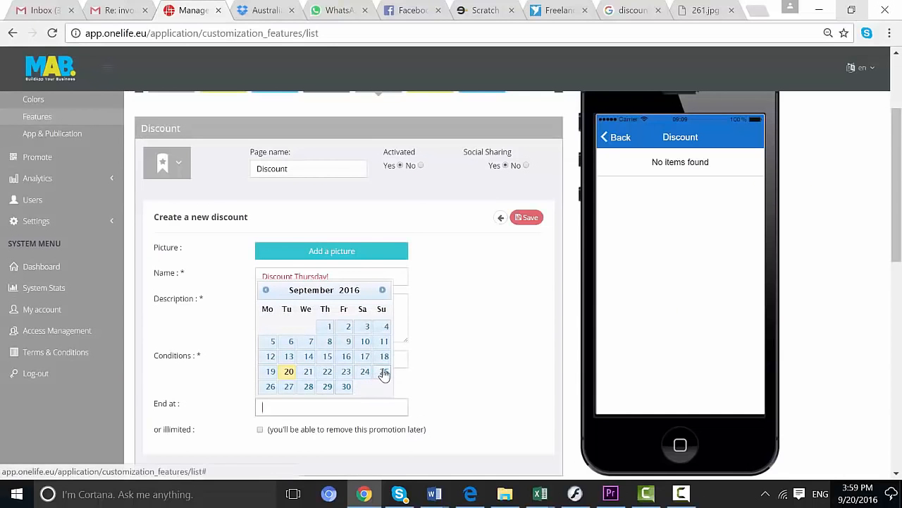
click(383, 370)
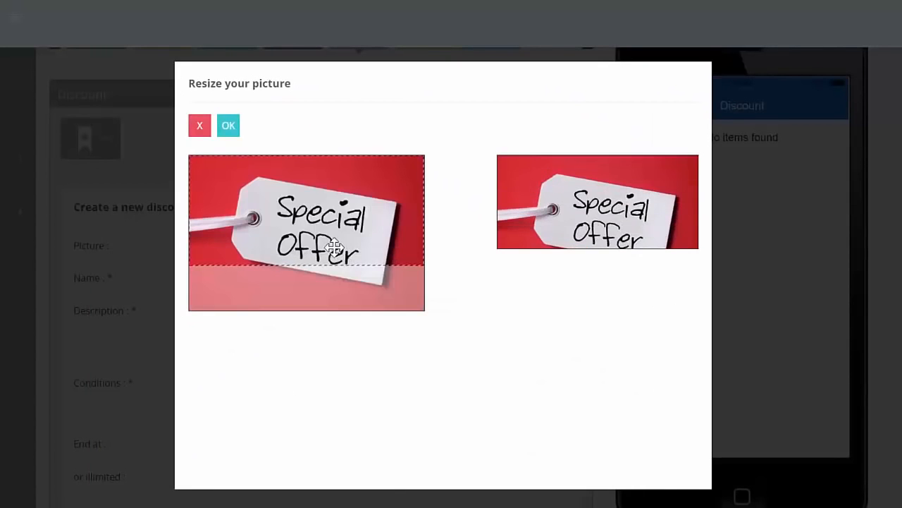
Crop the discount's picture around the whole Special Offer tag, then save the discount and open it in the preview.
drag(319, 224, 303, 194)
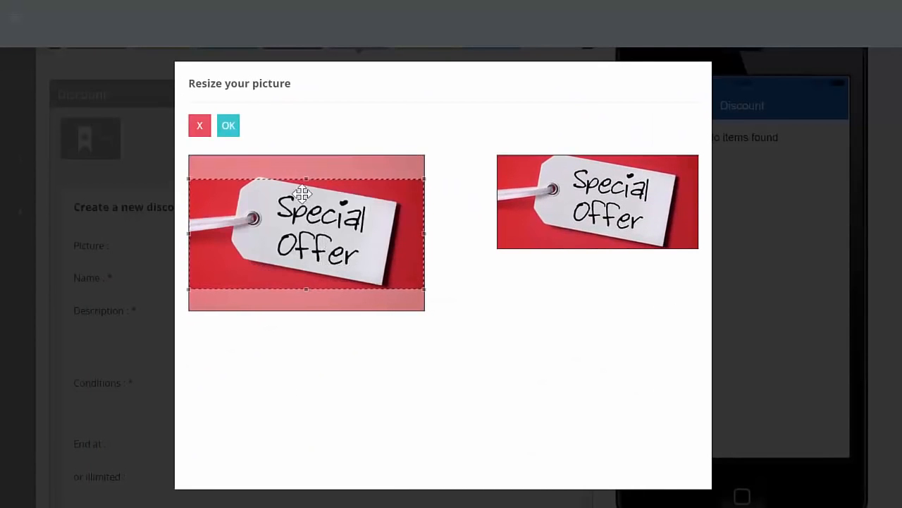
click(228, 127)
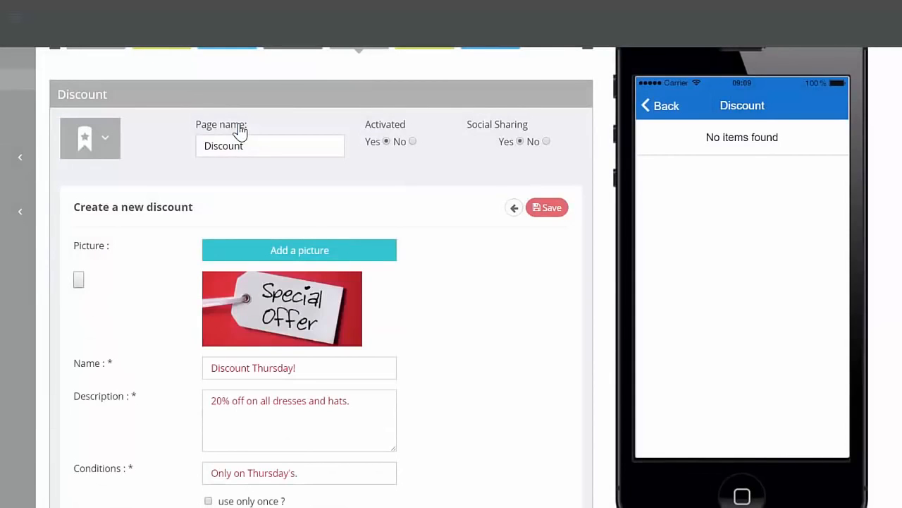
click(544, 210)
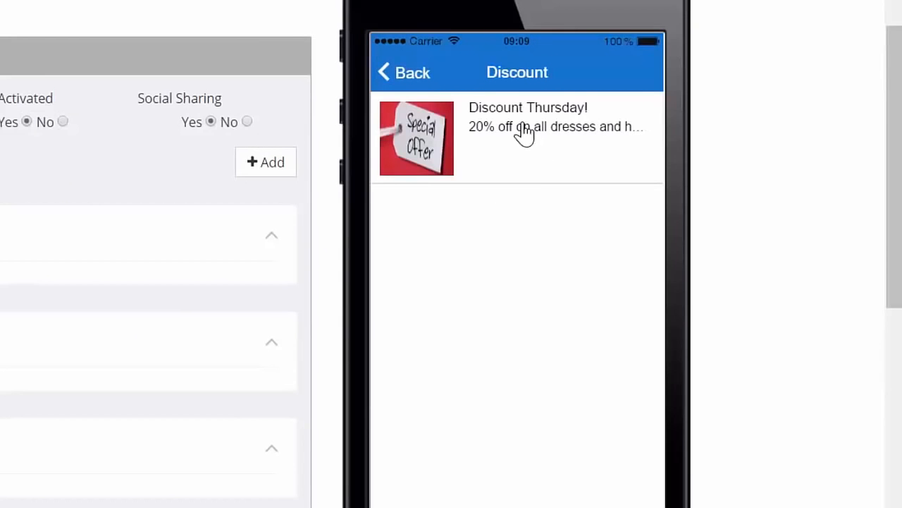
click(539, 131)
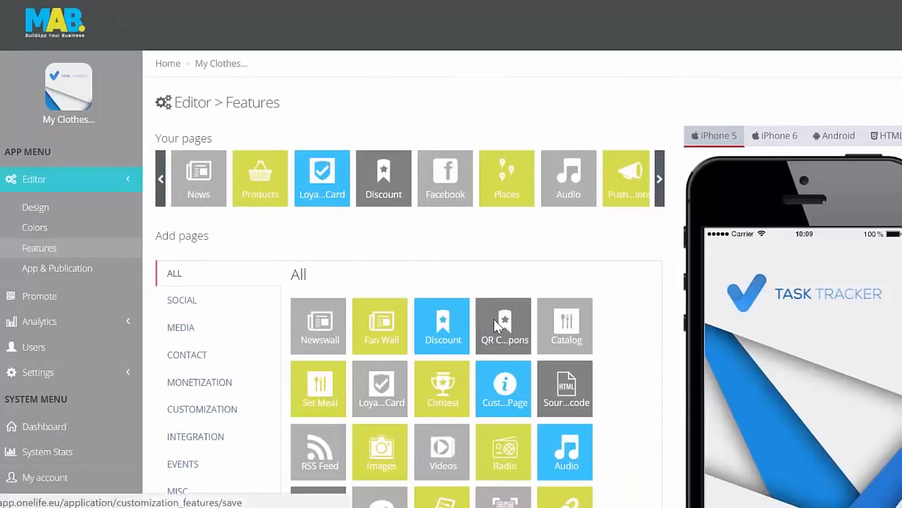
Name the new QR coupon "Thursday offer!" and describe it as "All dresses and hats 20% discount!".
click(494, 319)
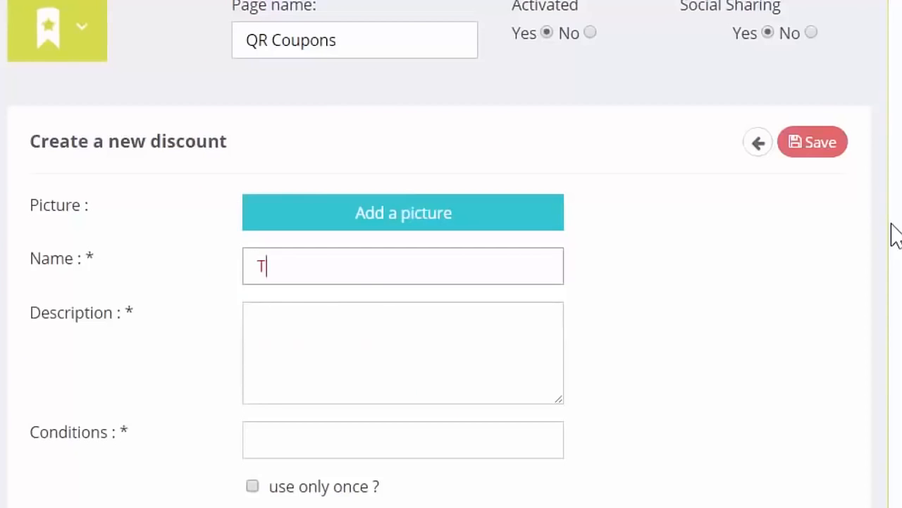
text(hursd)
key(Down)
key(Return)
key(Tab)
text(All dresses and hats 20% discount!)
Set the QR coupon's conditions to "Only on Thursday's." and its end date to 2016-09-23.
key(Tab)
text(Onl)
key(Down)
key(Return)
key(Tab)
key(Tab)
click(424, 485)
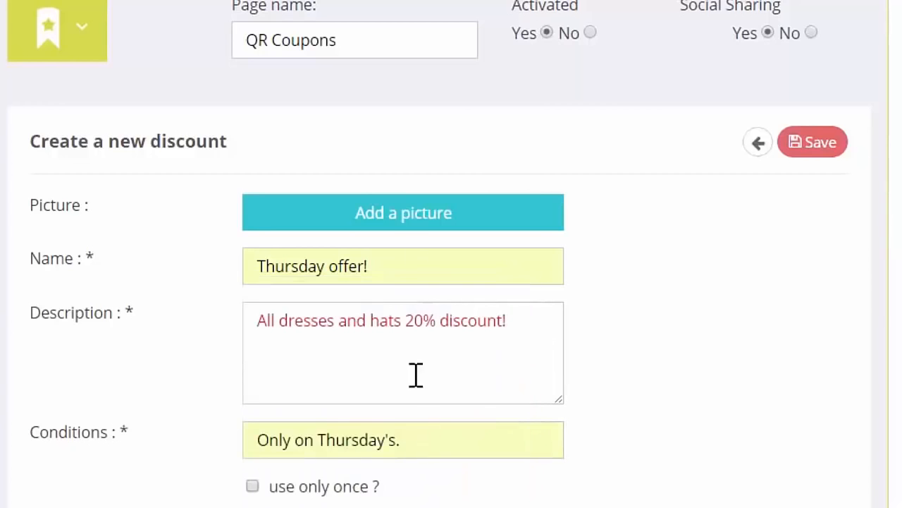
Add the Special Offer picture to the QR coupon, cropped around the whole tag.
click(418, 217)
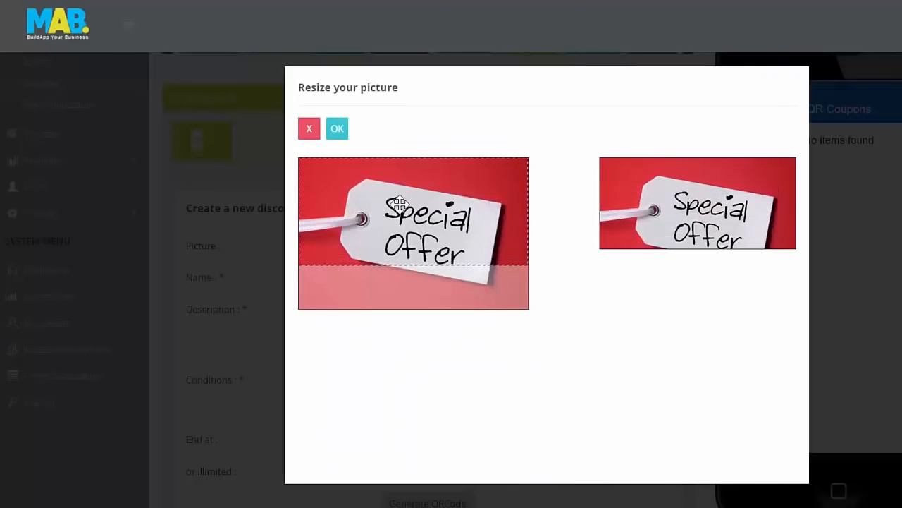
drag(399, 204, 400, 224)
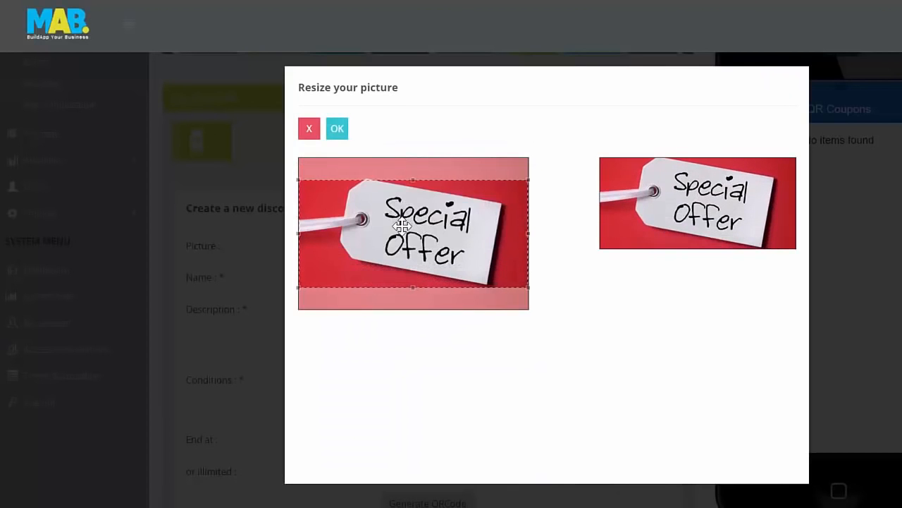
click(337, 131)
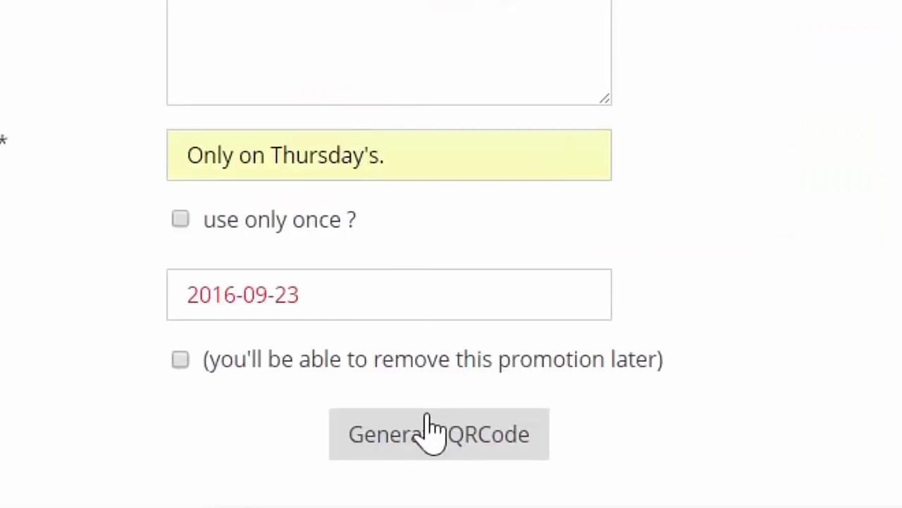
Generate the QR code for the Thursday coupon and look it over.
click(429, 422)
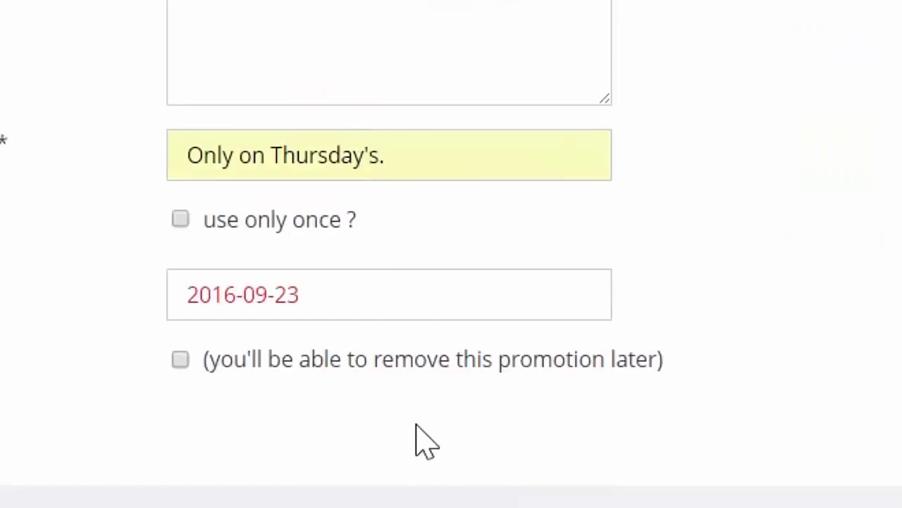
scroll(262, 266, down, 4)
scroll(385, 395, up, 1)
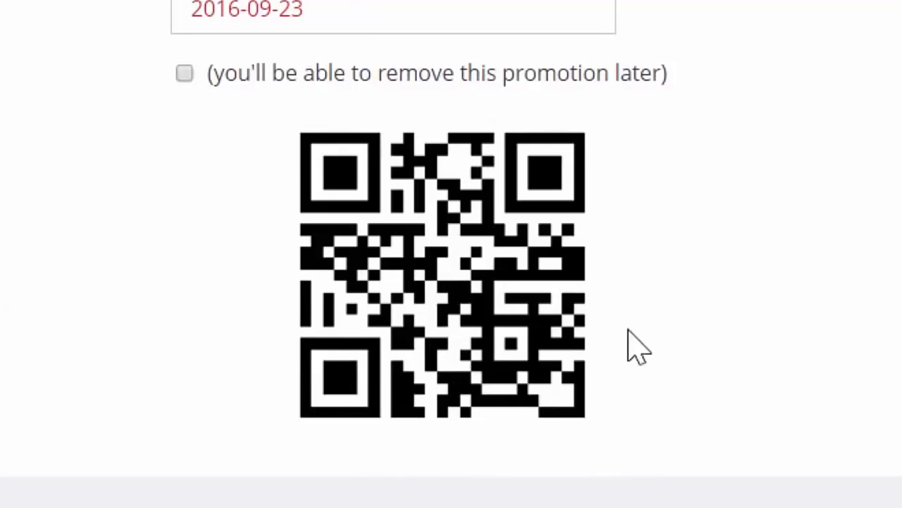
scroll(381, 393, down, 3)
scroll(378, 392, up, 3)
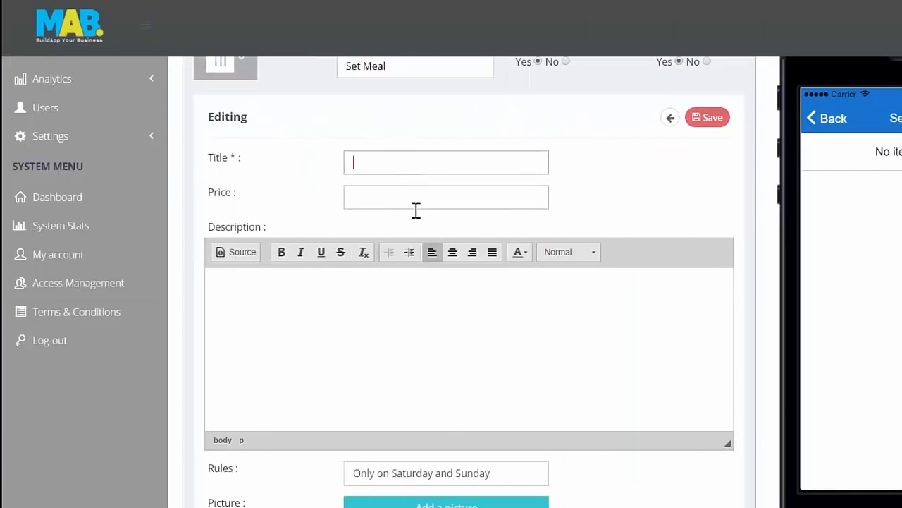
Title the set meal "Pan Pizza + Soft drink!" and set its price to $5.50.
text(Pan Pizza + Soft drink!)
click(414, 191)
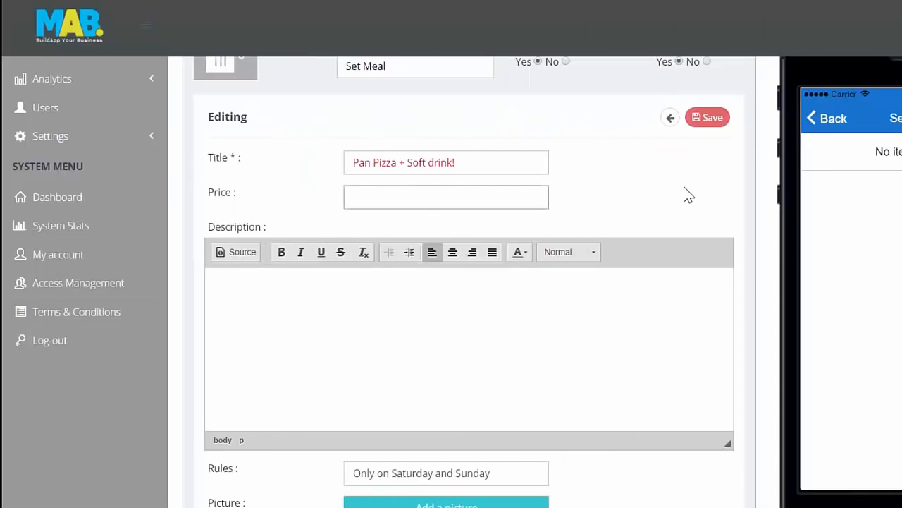
text($5.50)
Write "Your own personalized pizza together with a pepsi for 5 dollars and 50 cents!" as the set meal's description.
click(694, 332)
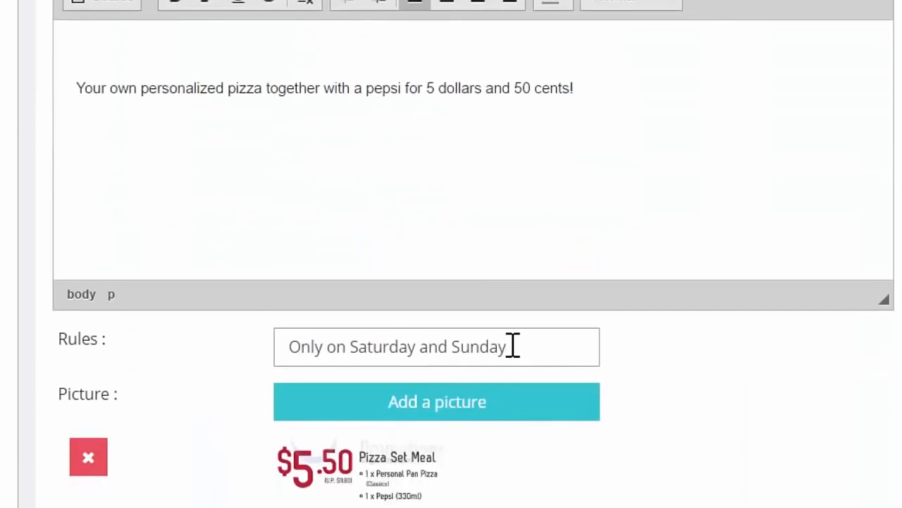
drag(514, 196, 310, 188)
drag(310, 338, 486, 335)
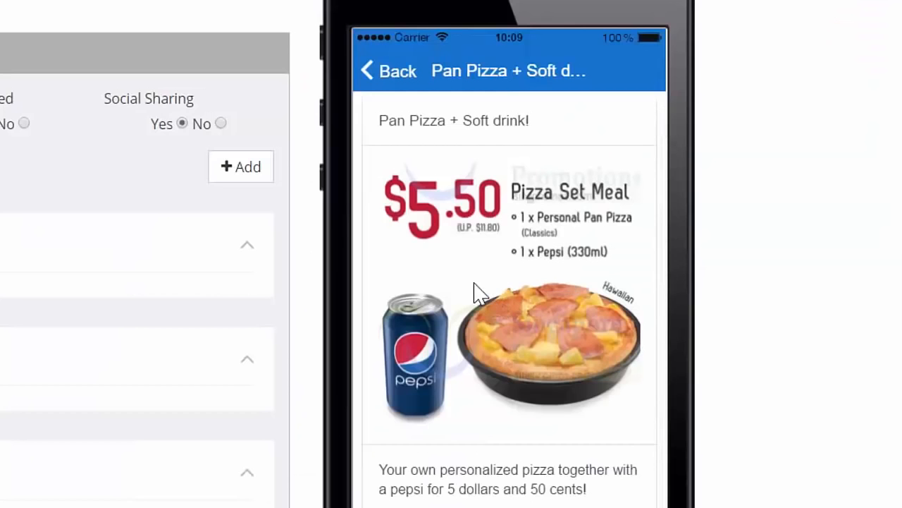
mouse_move(474, 284)
mouse_down()
mouse_move(473, 318)
mouse_move(471, 301)
mouse_up()
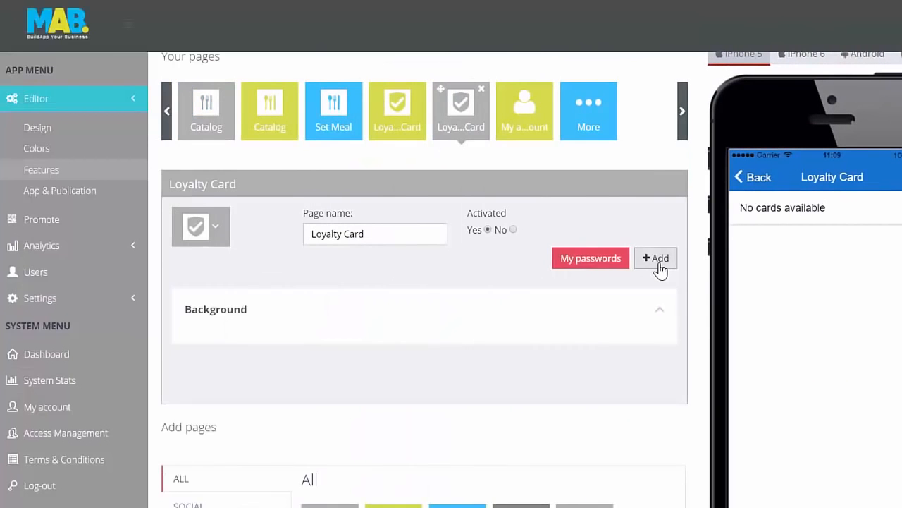
Add a loyalty card named "Clothes Shop Card" and set its number of points to 10.
click(655, 258)
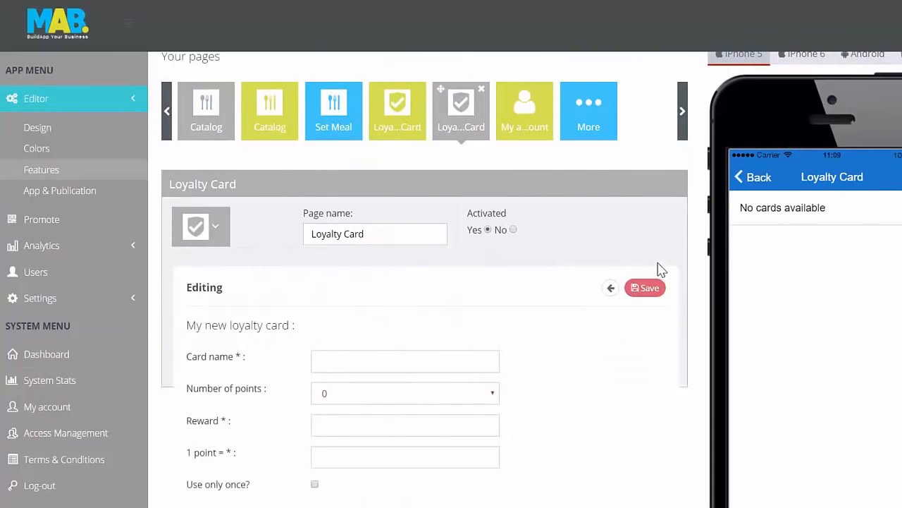
click(377, 361)
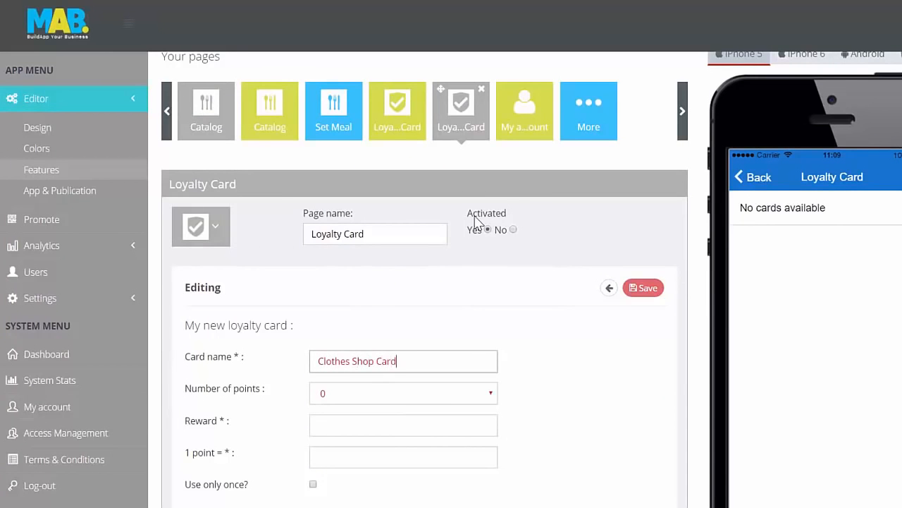
scroll(373, 300, down, 1)
click(393, 309)
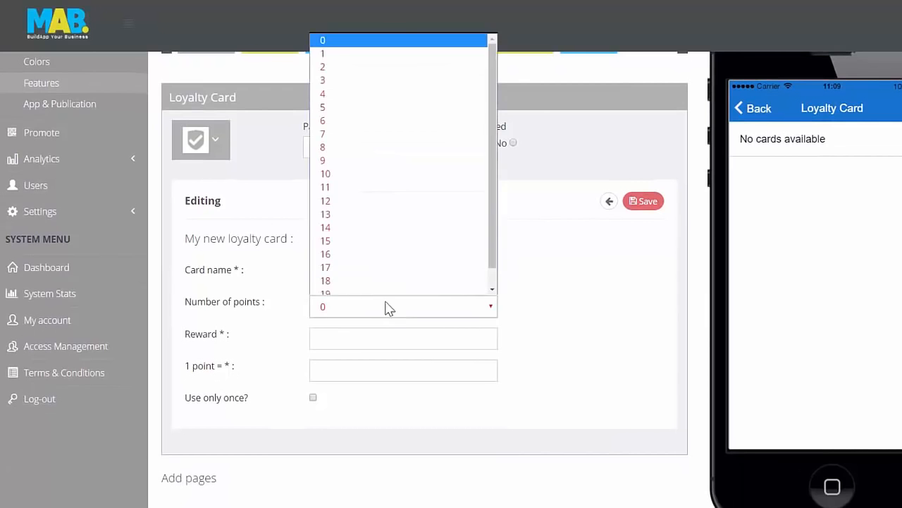
click(349, 173)
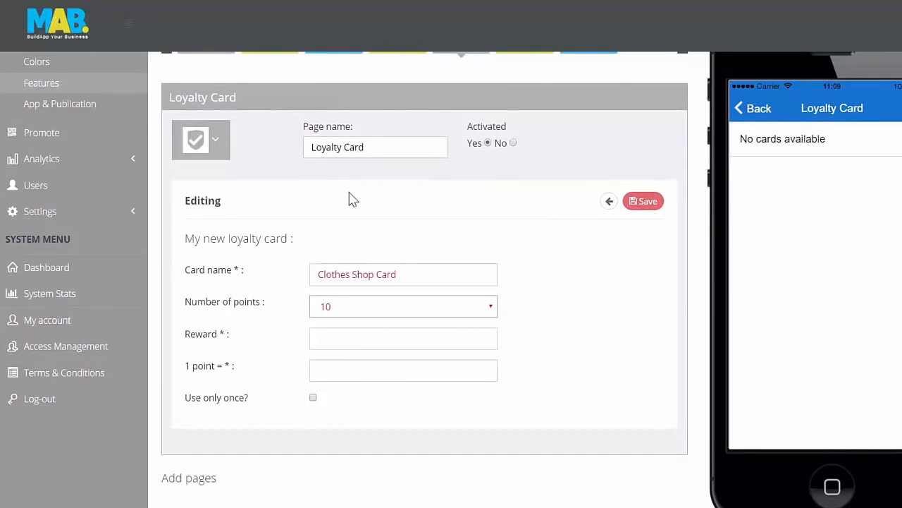
Set the card's reward to "Free hat or belt." and one point to $1.00, save it and look over the preview.
click(342, 337)
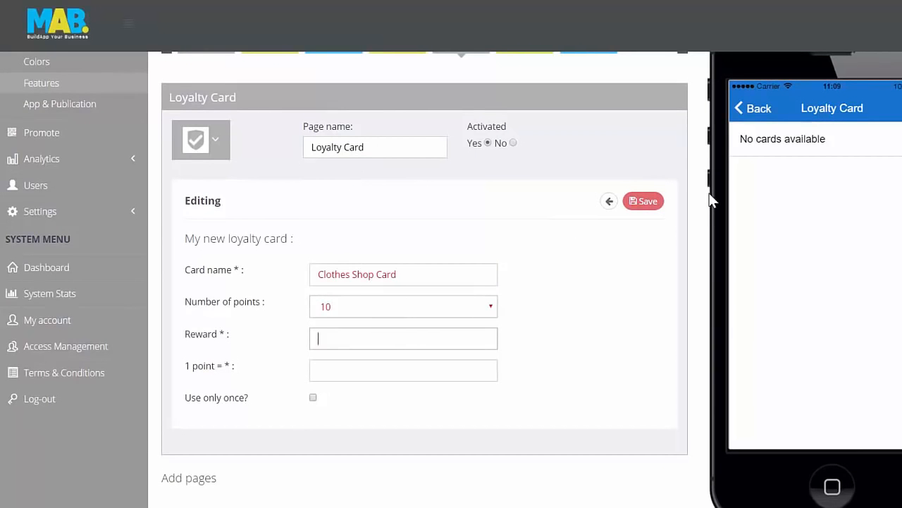
text(F)
text(ree hat or belt.)
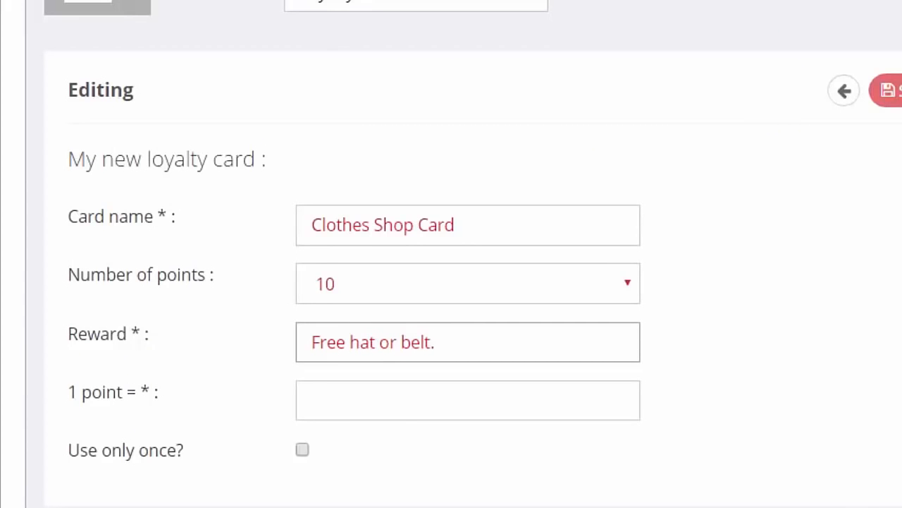
click(399, 407)
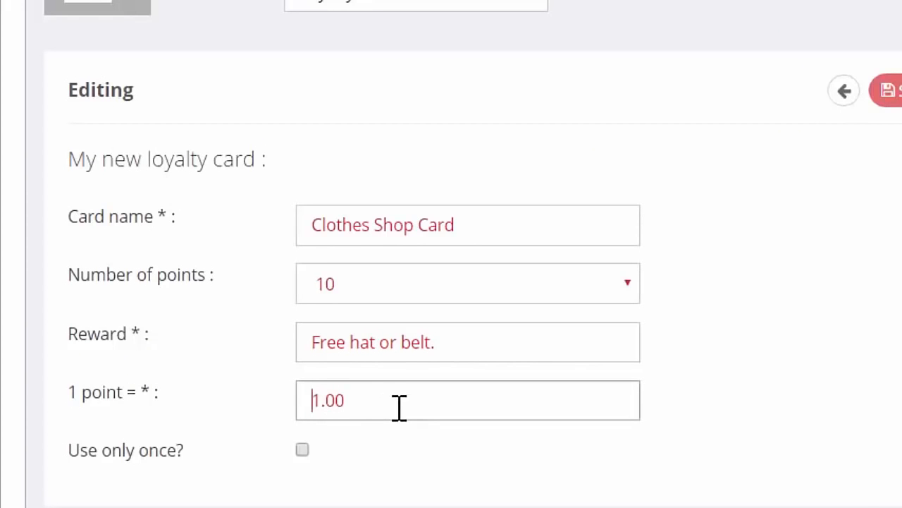
text($)
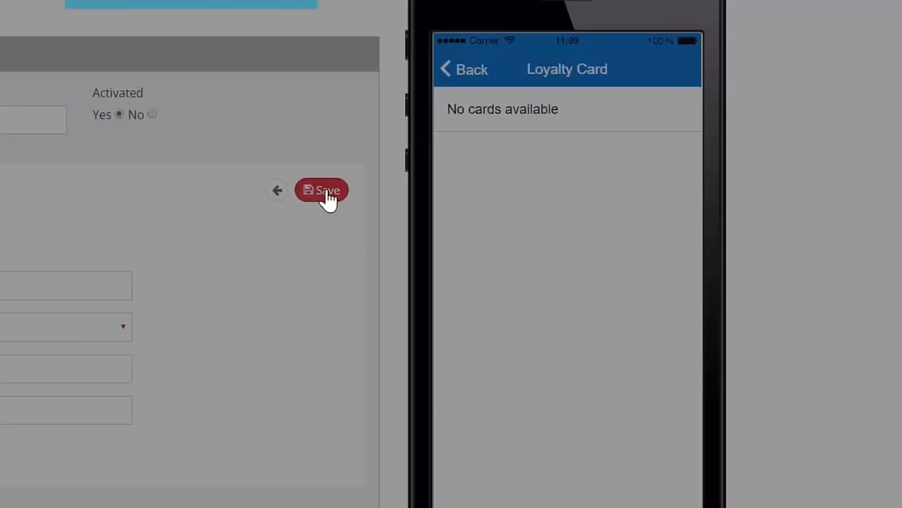
click(318, 192)
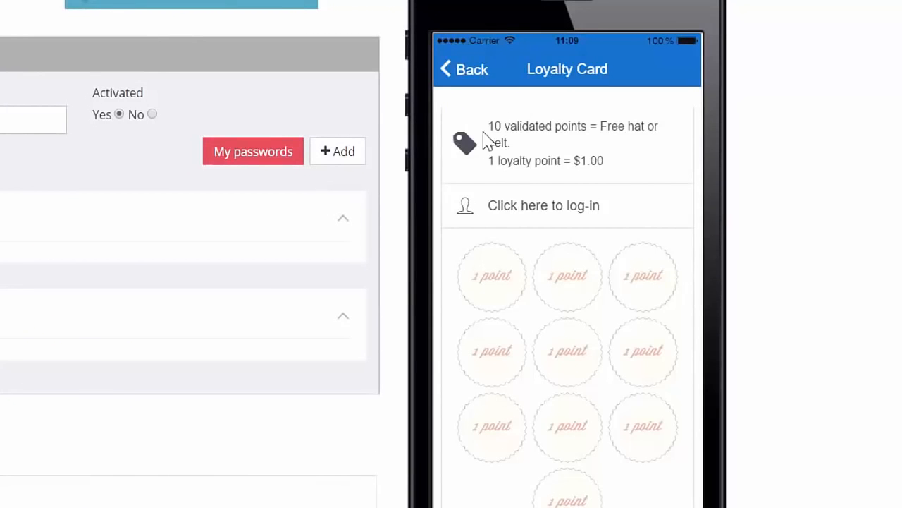
drag(598, 282, 591, 224)
drag(589, 256, 581, 288)
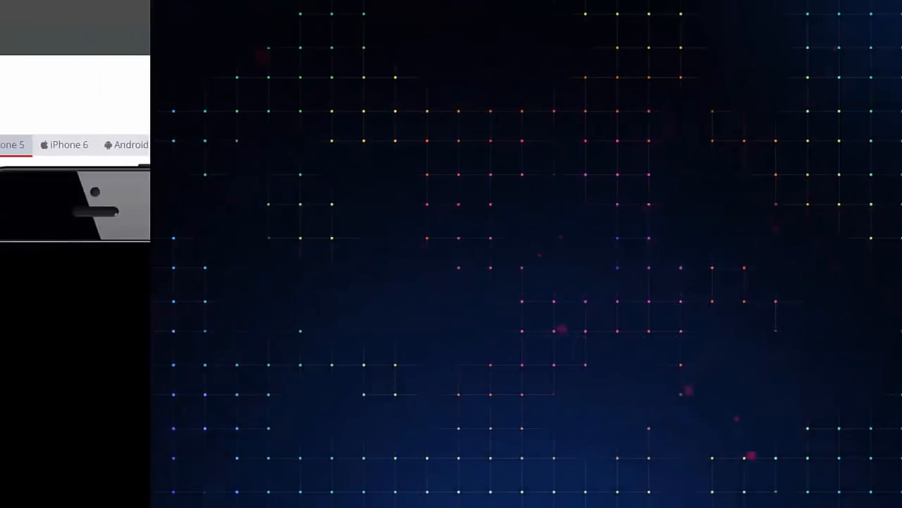
scroll(451, 280, down, 2)
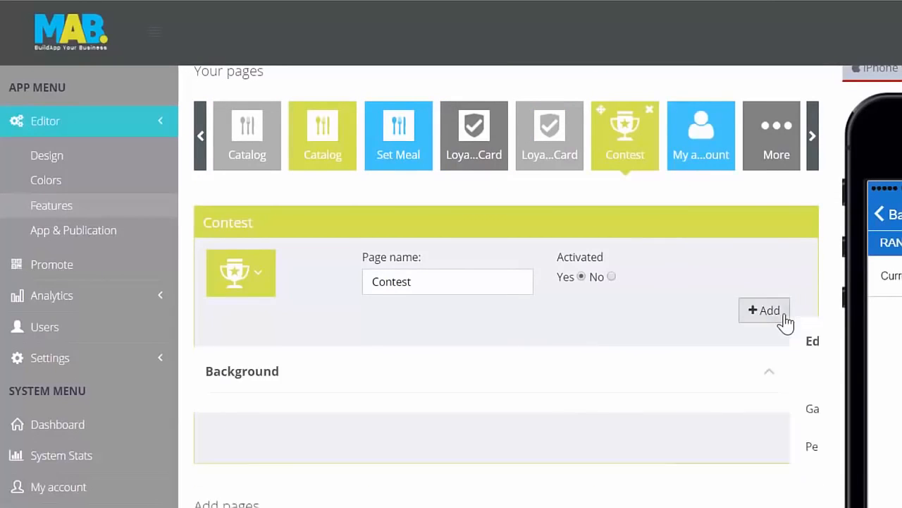
Add a contest game named "Win a free Car!" with a period of a month and save it.
click(782, 317)
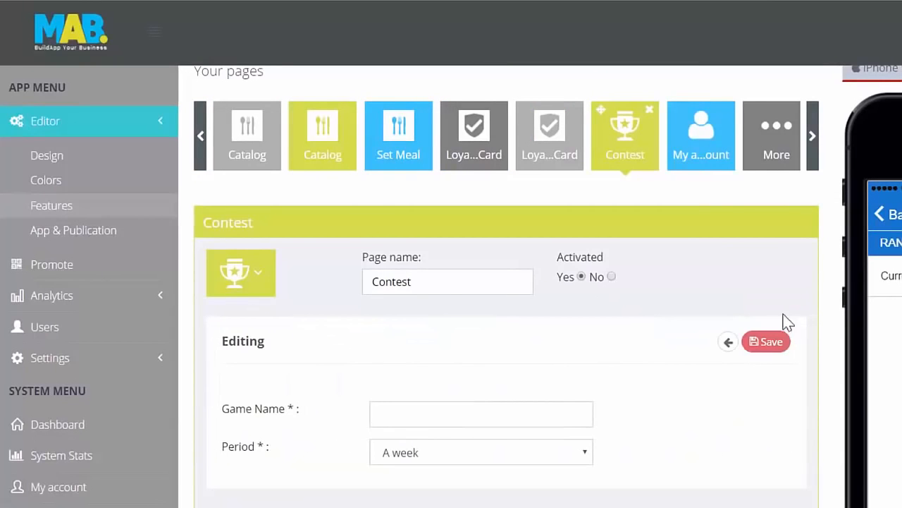
click(511, 418)
text(Win a free Car!)
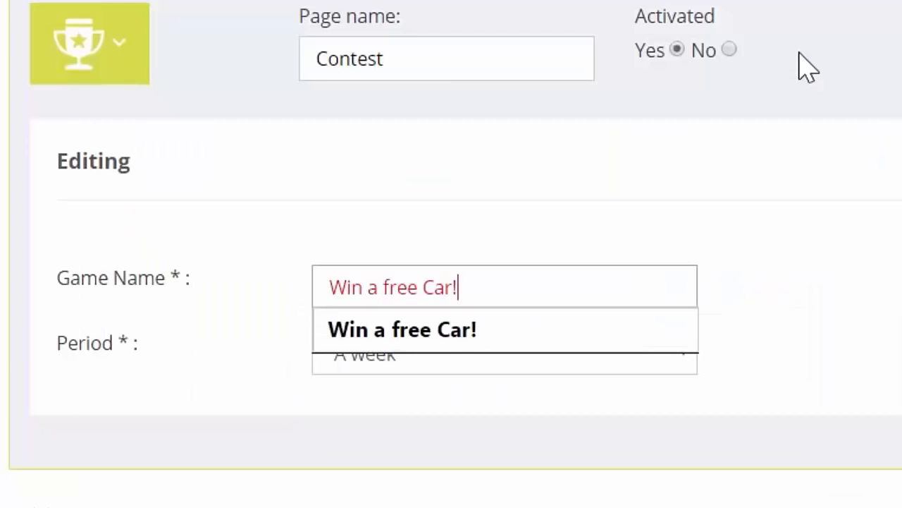
click(564, 353)
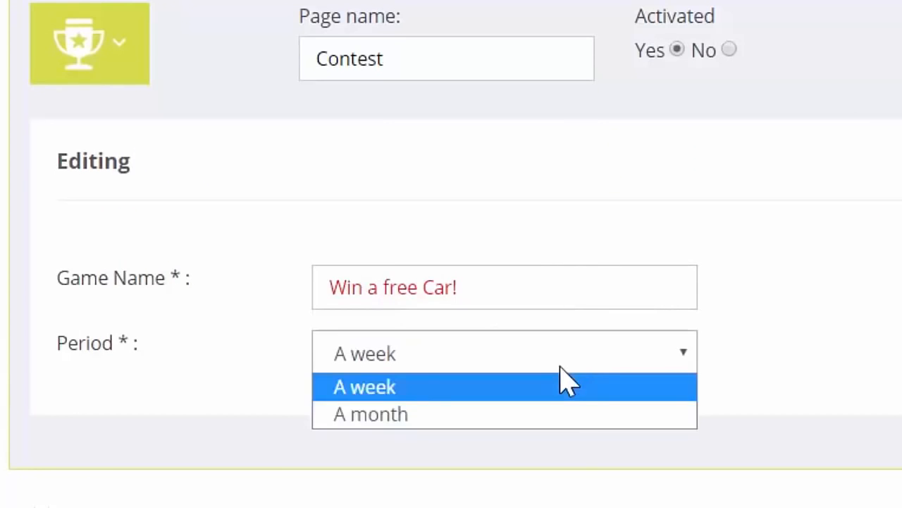
click(512, 414)
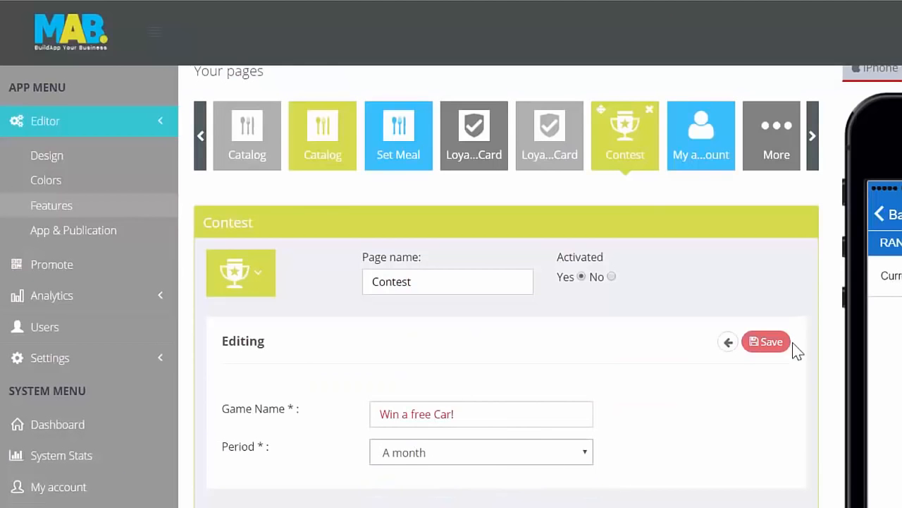
click(779, 345)
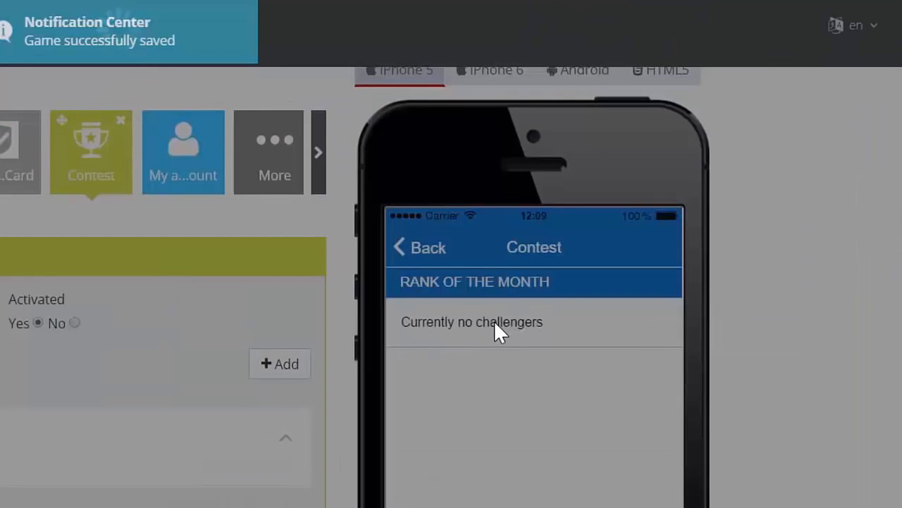
scroll(494, 321, down, 3)
scroll(494, 322, up, 2)
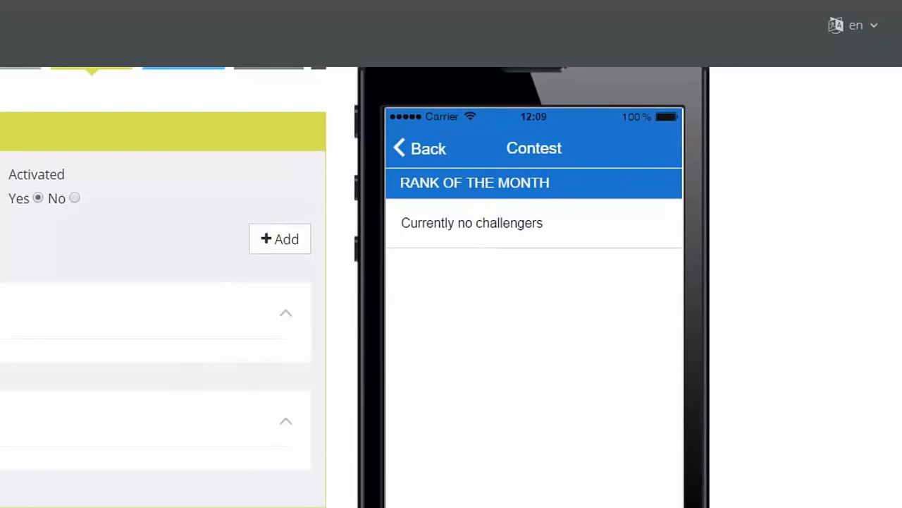
scroll(352, 365, down, 1)
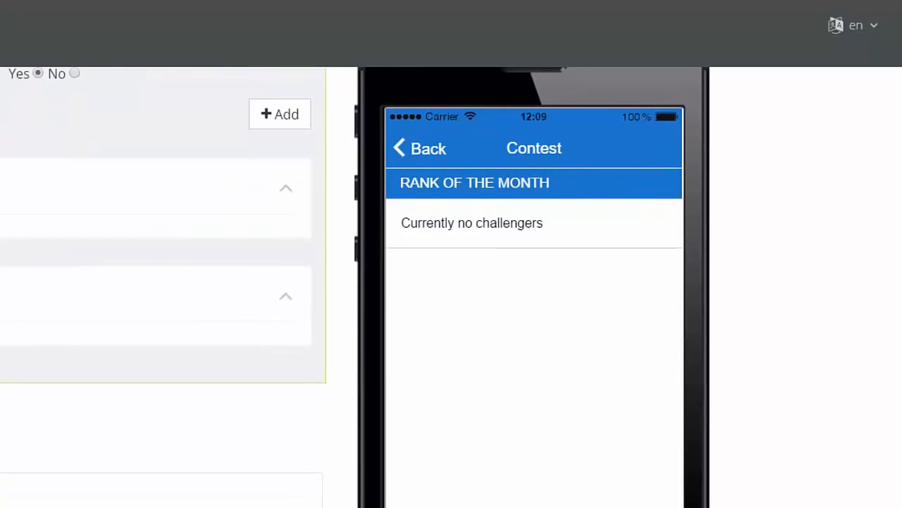
scroll(352, 364, up, 3)
scroll(352, 365, down, 2)
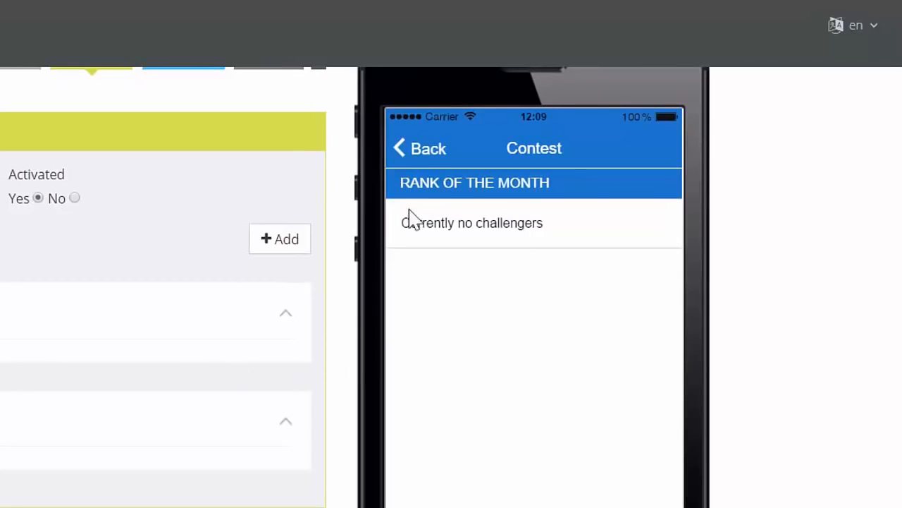
click(413, 153)
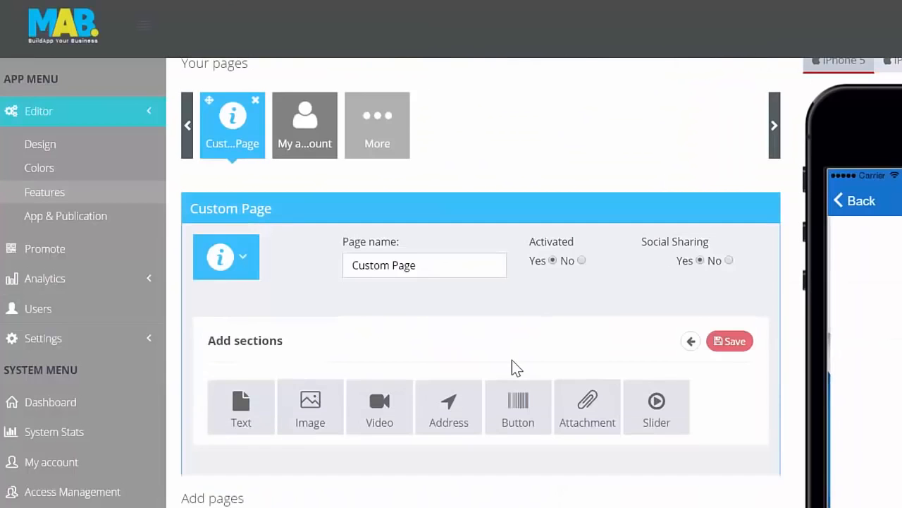
Build the custom page from a text section reading "This is a custom page..", a video section and an image section.
scroll(512, 359, down, 1)
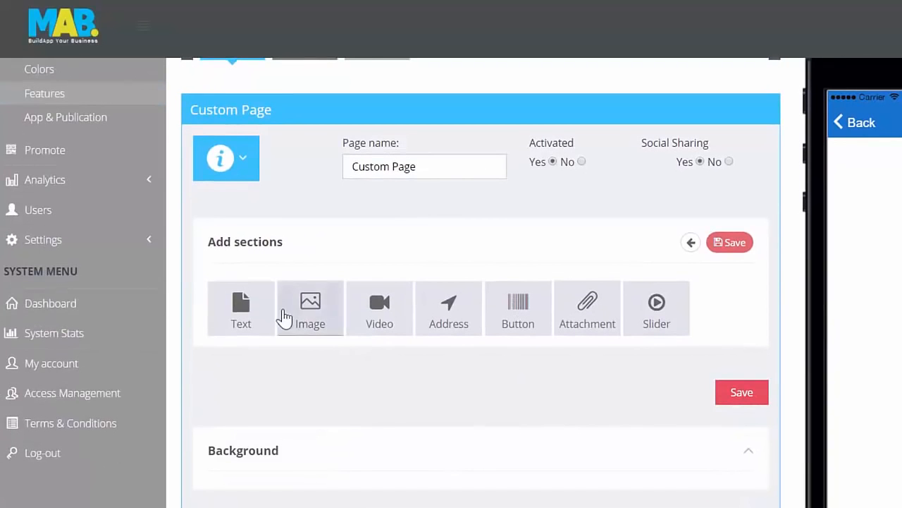
click(244, 304)
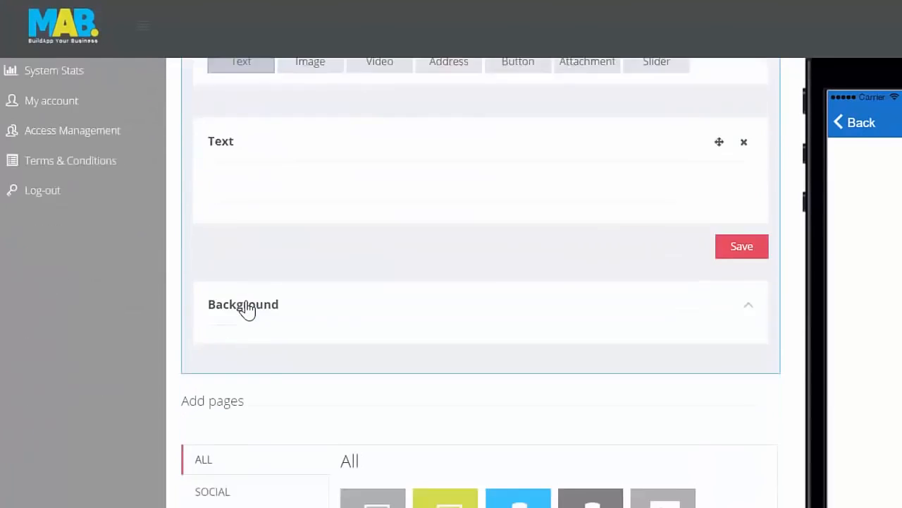
scroll(316, 310, up, 1)
scroll(312, 310, up, 1)
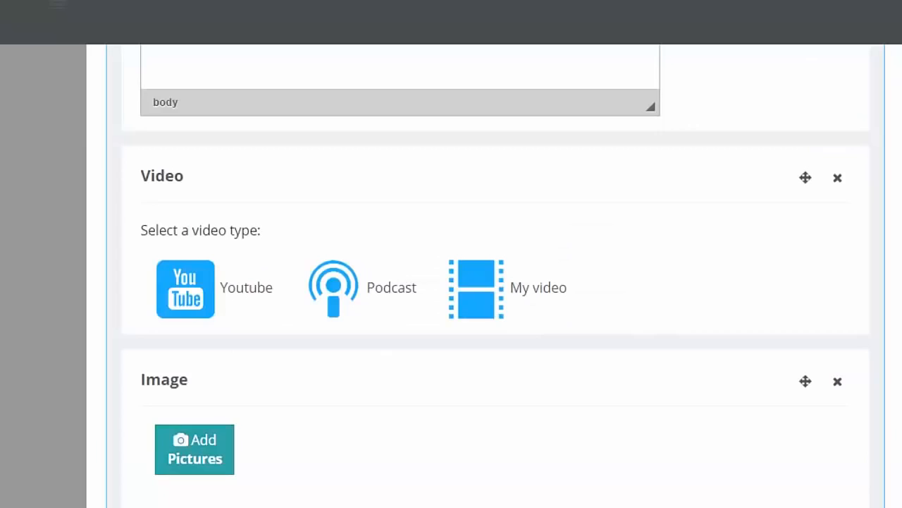
click(530, 474)
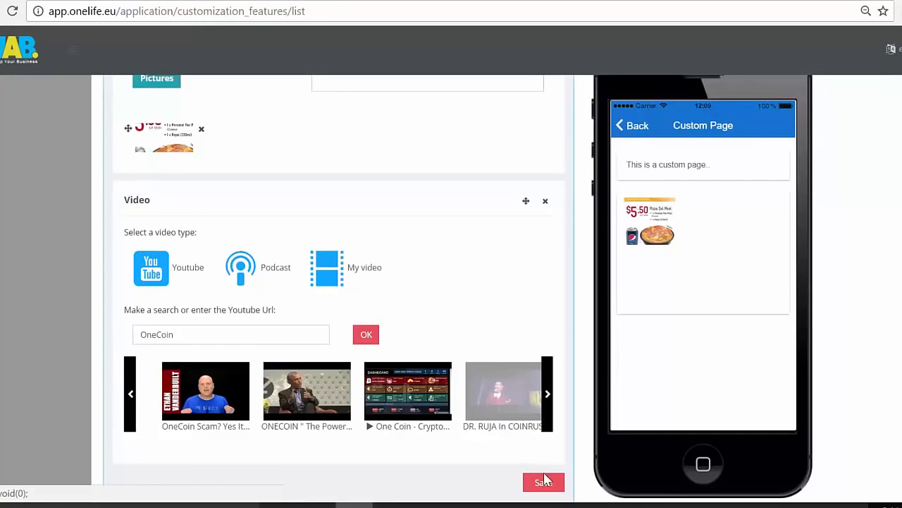
click(545, 481)
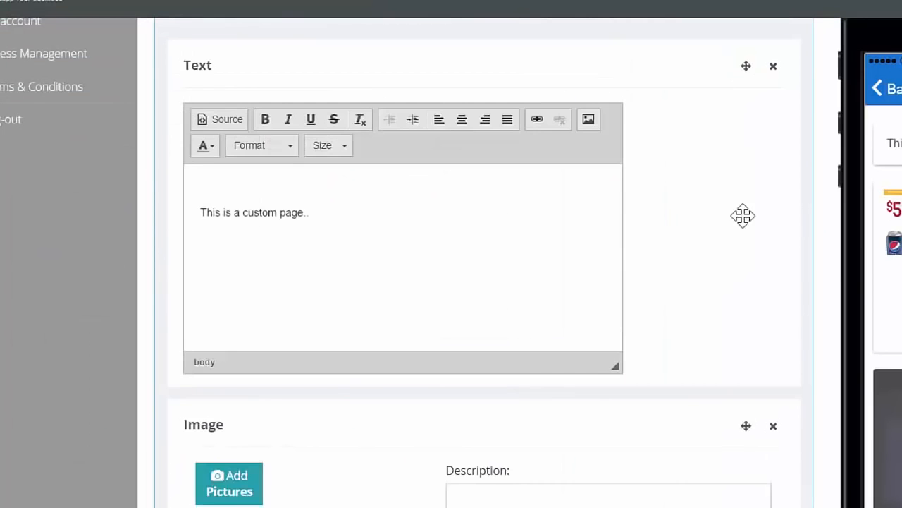
scroll(411, 169, down, 5)
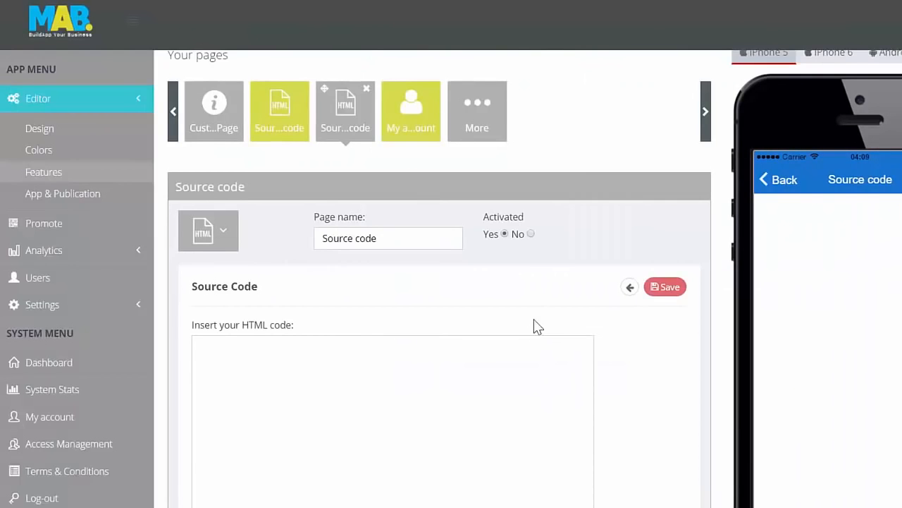
Insert the 180 × 90 HTML embed code for /music/good_enough.mp3 into the Source code page, save it and check the preview.
scroll(536, 327, down, 1)
click(366, 274)
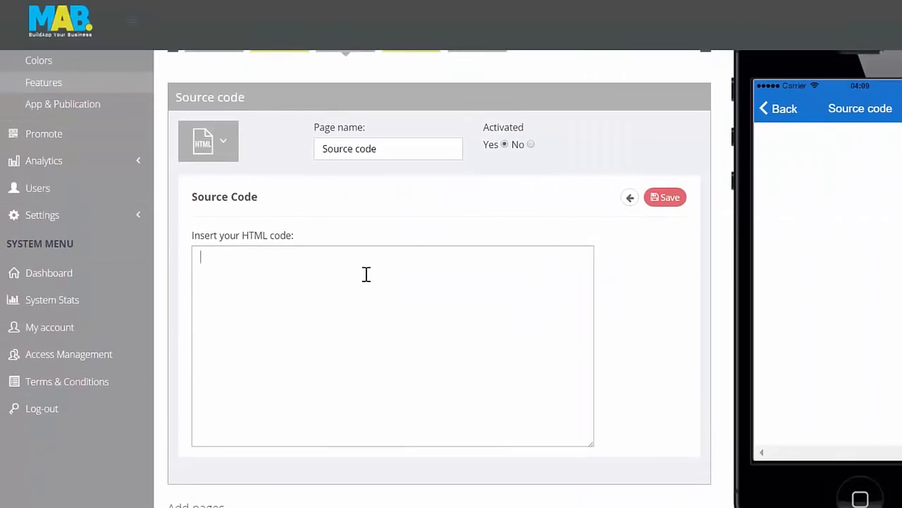
text(<embed 	src="/music/good_enough.mp3" 	width="180" 	height="90" 	loop="false" 	autostart="false">)
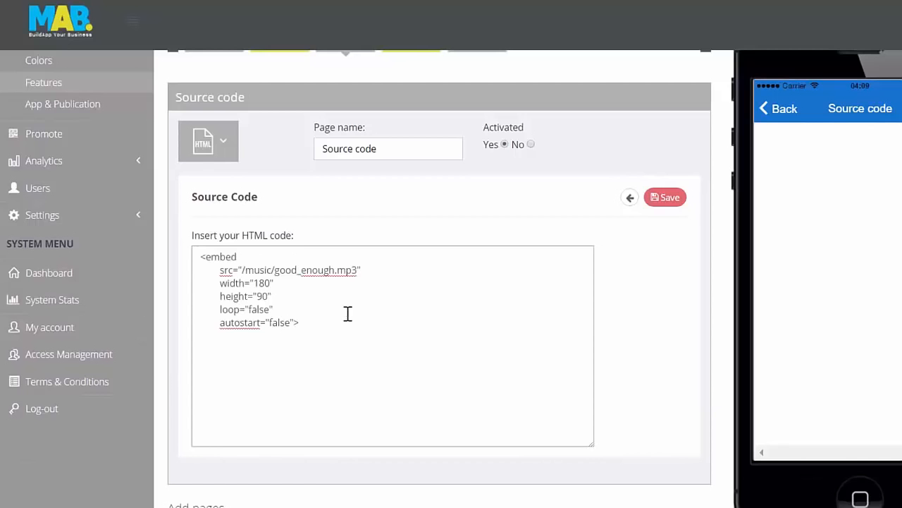
mouse_move(335, 324)
mouse_down()
mouse_move(172, 248)
mouse_move(324, 325)
mouse_up()
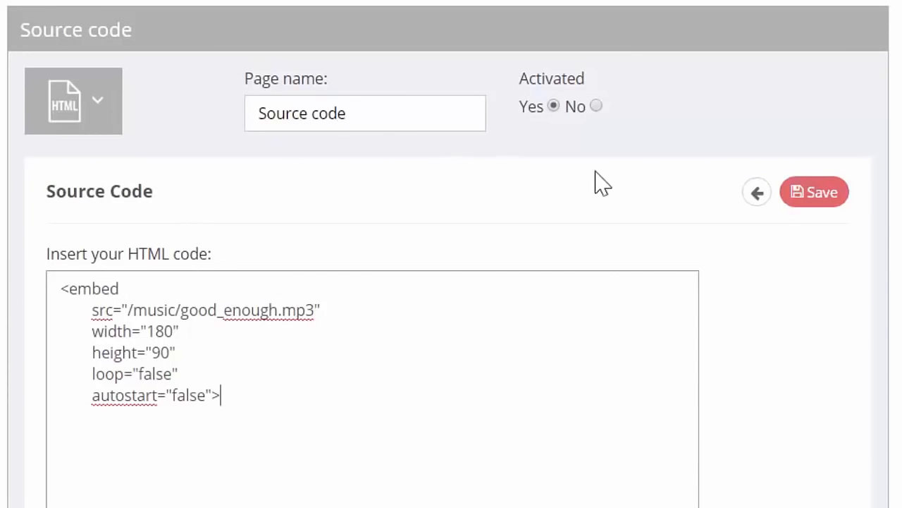
click(815, 192)
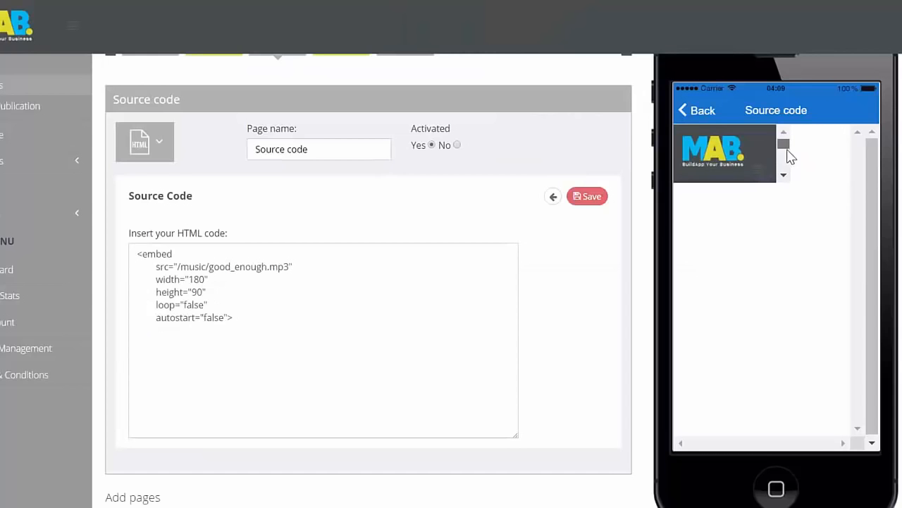
click(783, 174)
scroll(768, 153, up, 2)
scroll(761, 150, down, 2)
scroll(762, 141, up, 2)
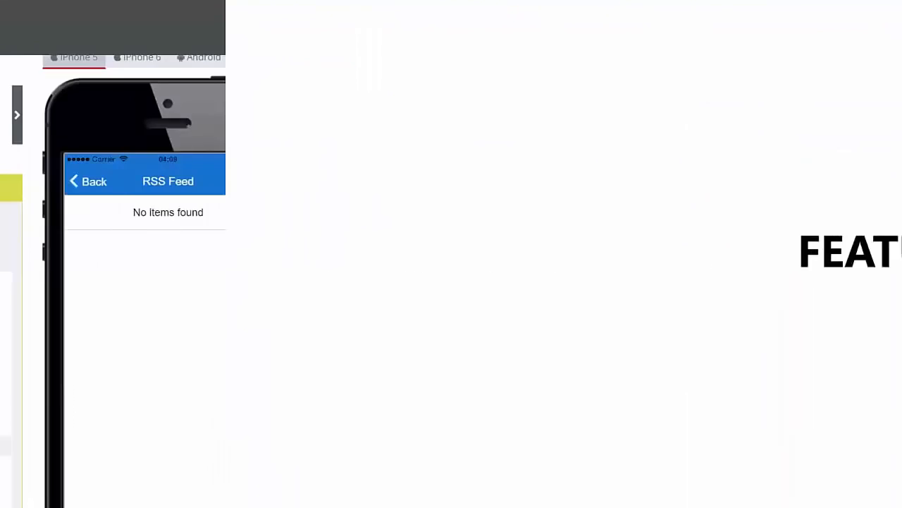
text(iness News)
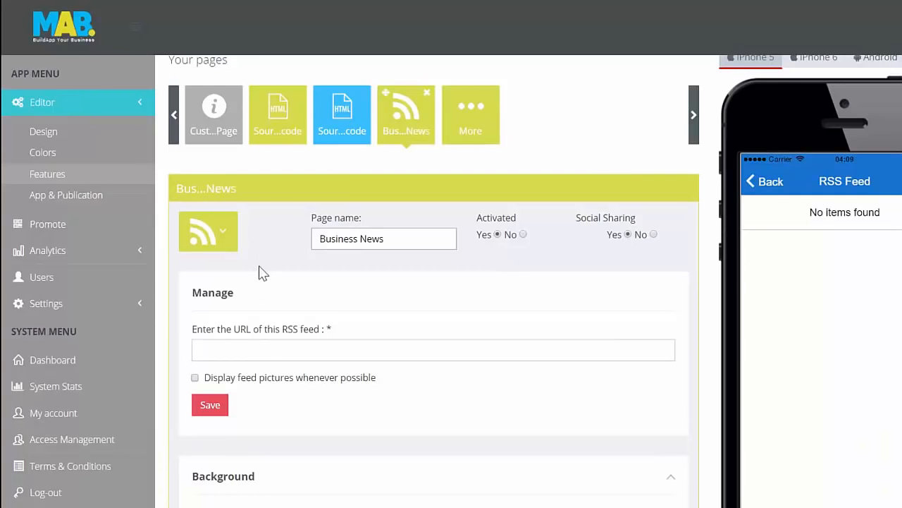
click(266, 350)
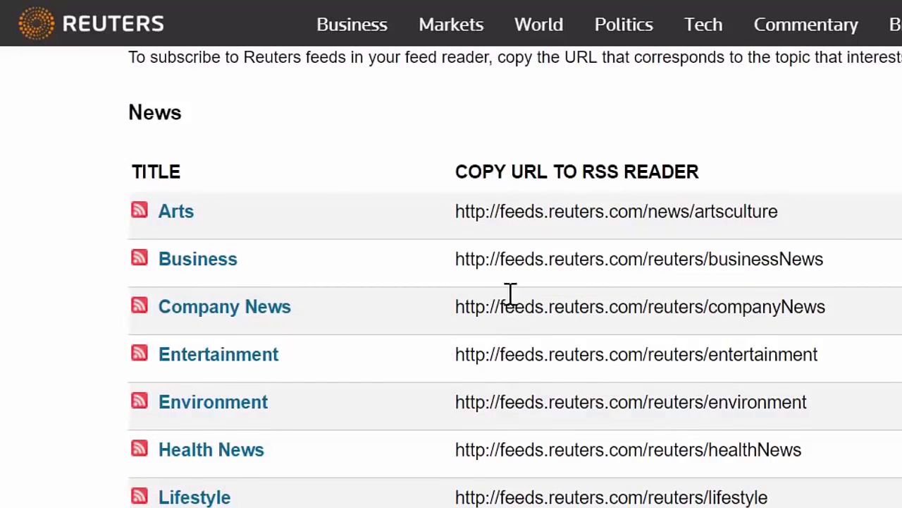
drag(456, 261, 866, 270)
right_click(768, 265)
click(815, 286)
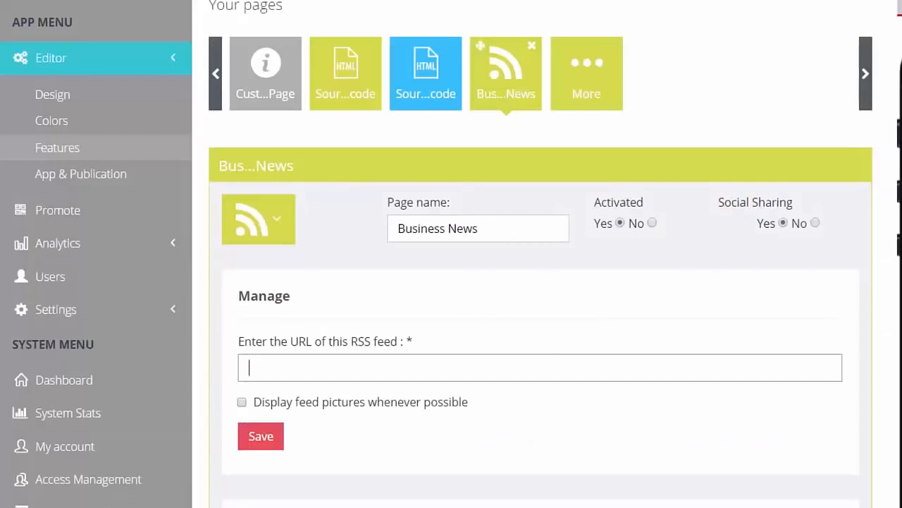
right_click(364, 368)
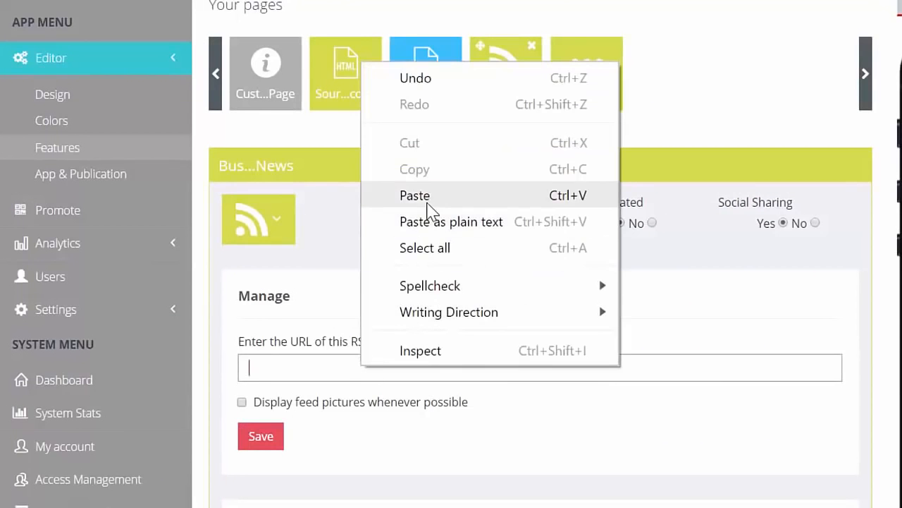
click(429, 203)
click(428, 452)
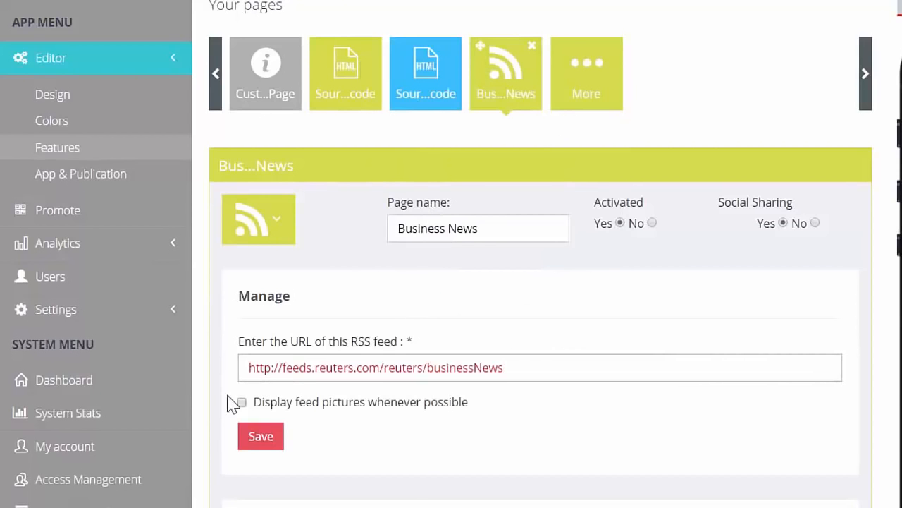
Save the Business News RSS feed and open the Apple iPhone 7 article from its phone preview.
click(259, 436)
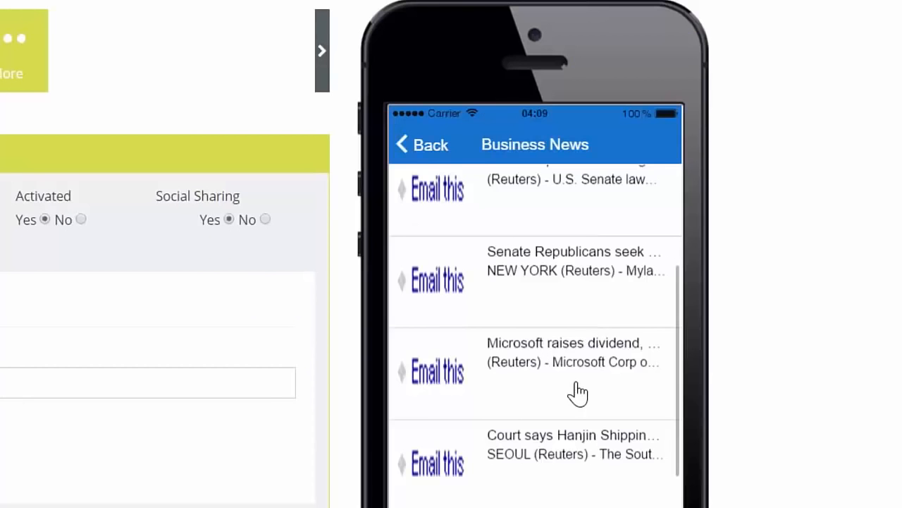
drag(574, 393, 591, 220)
drag(594, 328, 598, 226)
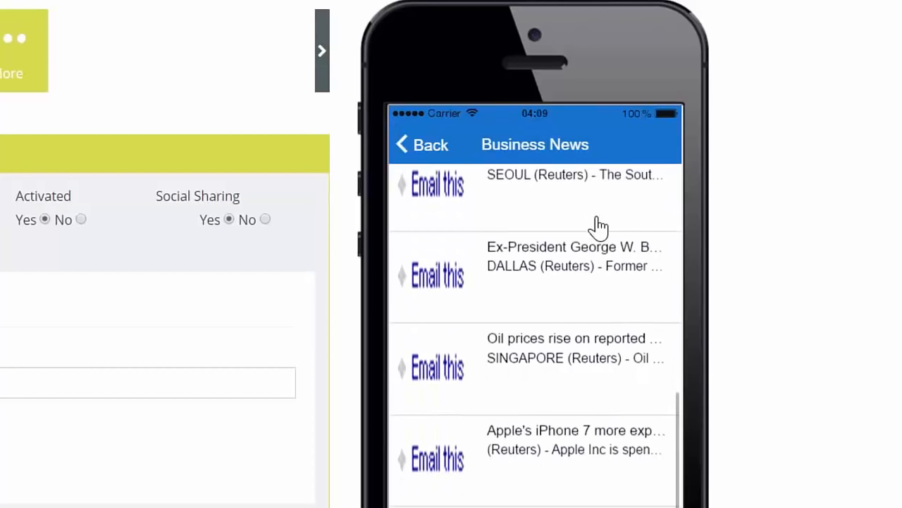
click(564, 459)
mouse_move(564, 437)
mouse_down()
mouse_move(569, 323)
mouse_move(558, 453)
mouse_up()
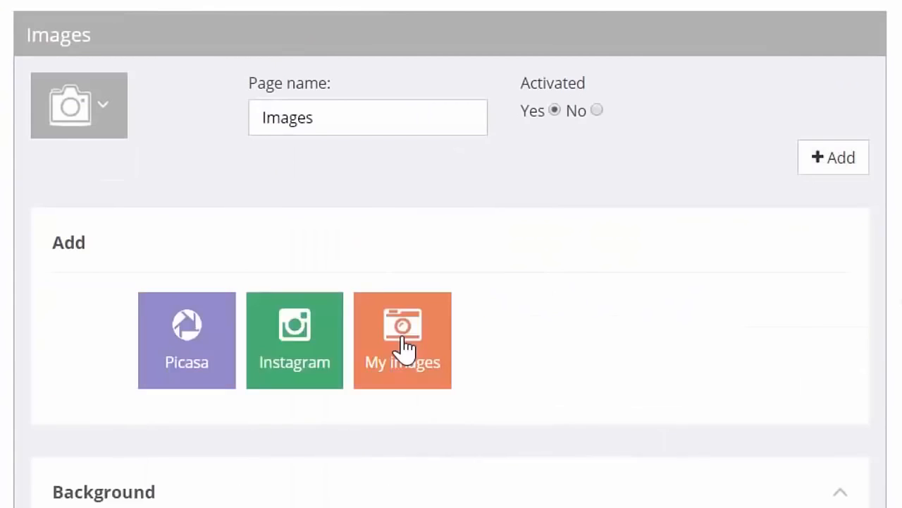
Name the new gallery on the Images page "Our Store" and upload three store pictures to it.
click(401, 346)
click(383, 336)
text(Our Store)
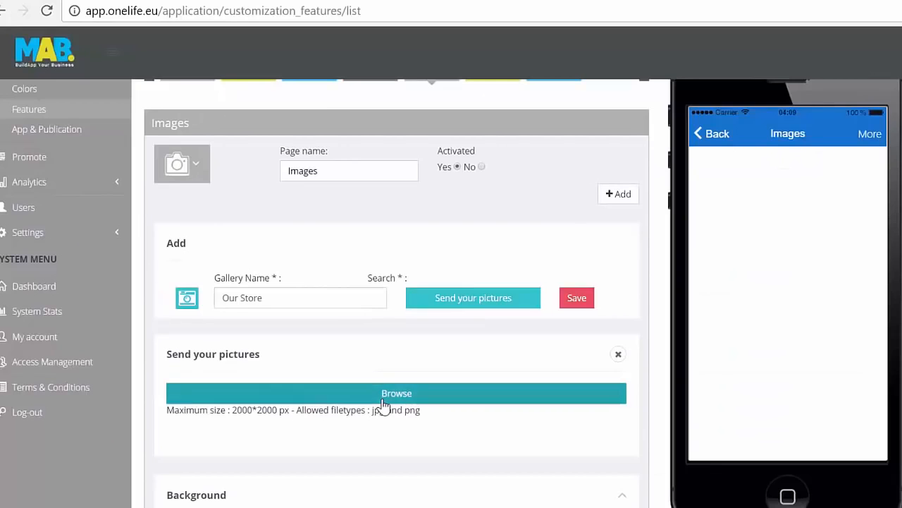
click(381, 400)
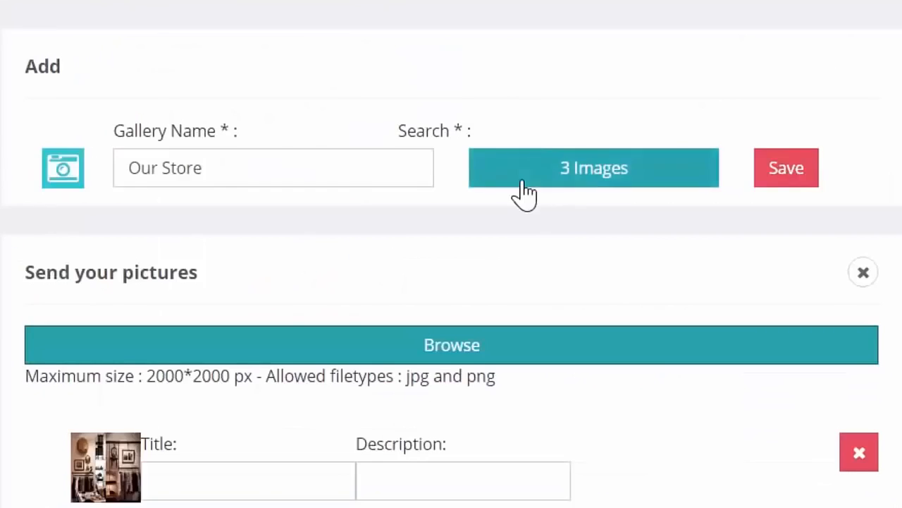
Give the first uploaded picture the title "Our Store" and save the image gallery.
scroll(352, 302, down, 3)
click(277, 318)
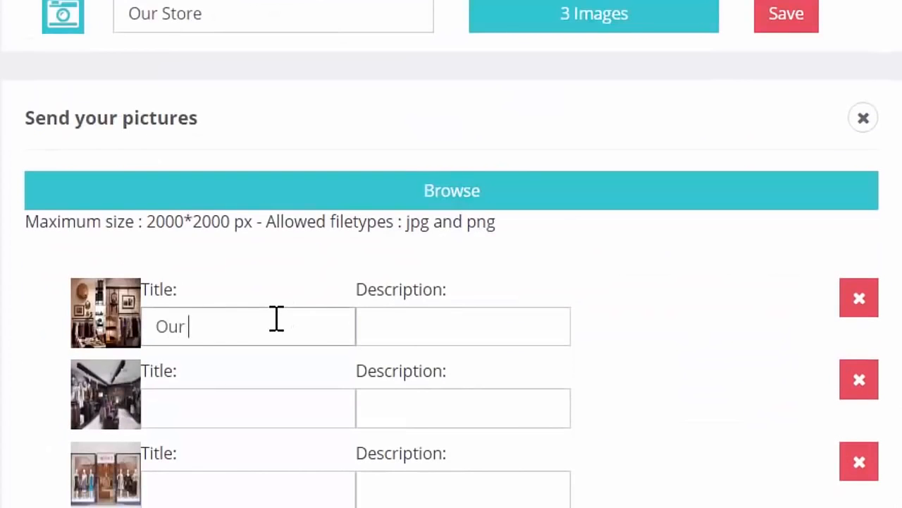
key(Tab)
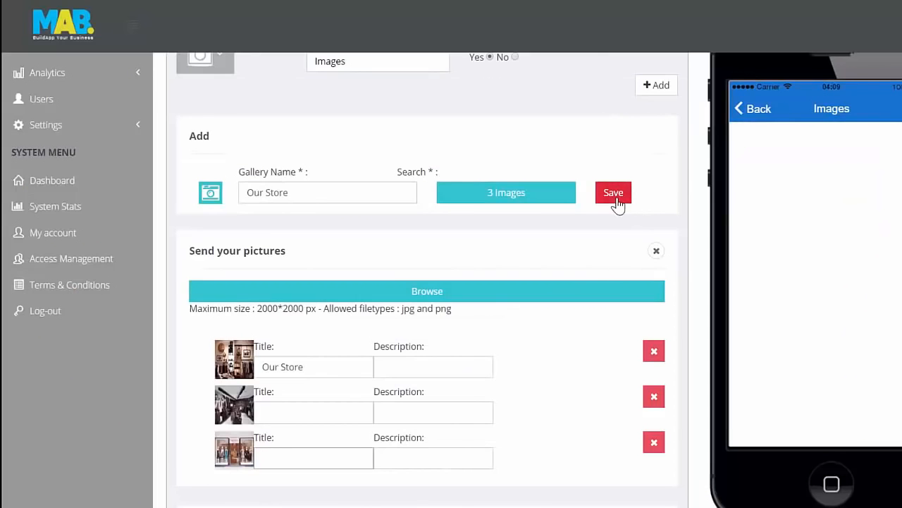
click(788, 18)
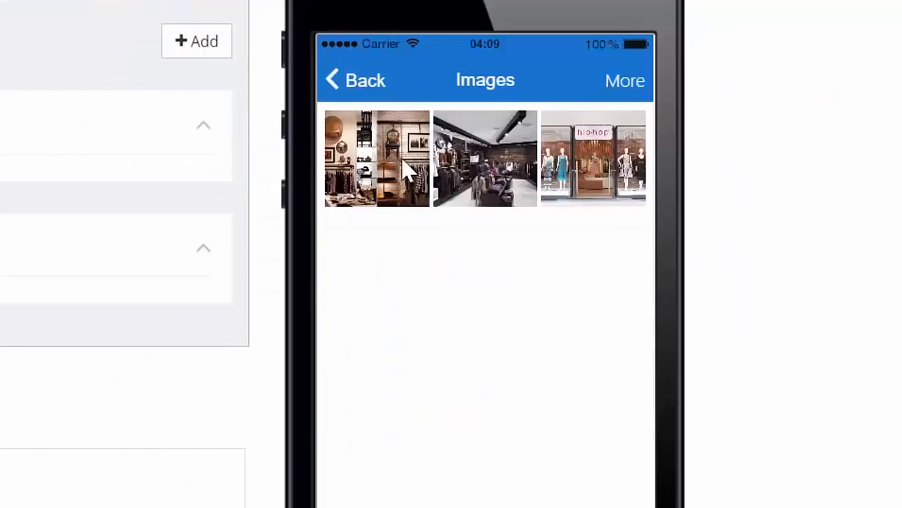
Check the saved store pictures and the additional gallery options in the phone preview.
click(784, 165)
click(627, 88)
click(477, 199)
click(622, 85)
click(609, 175)
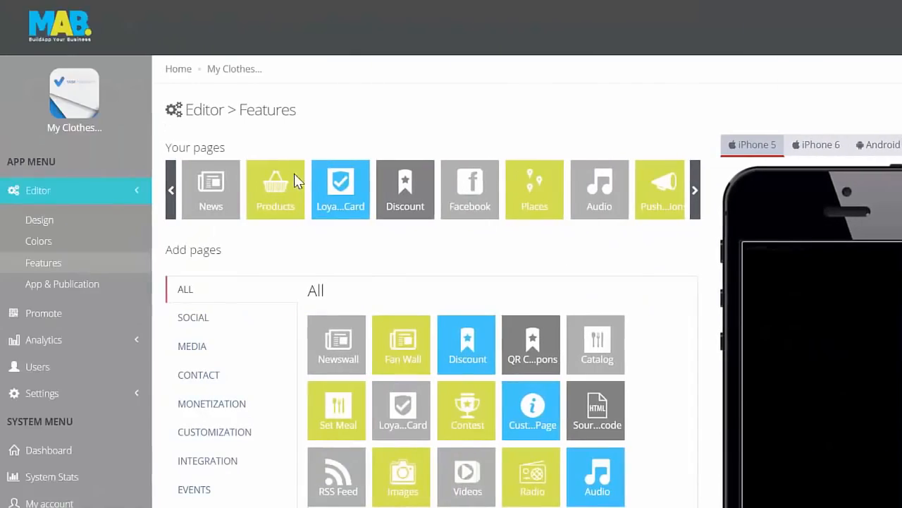
Add a YouTube gallery named "Onelife Network" with search term "OneLife Network" and type Search, save it and browse its preview.
scroll(451, 280, down, 3)
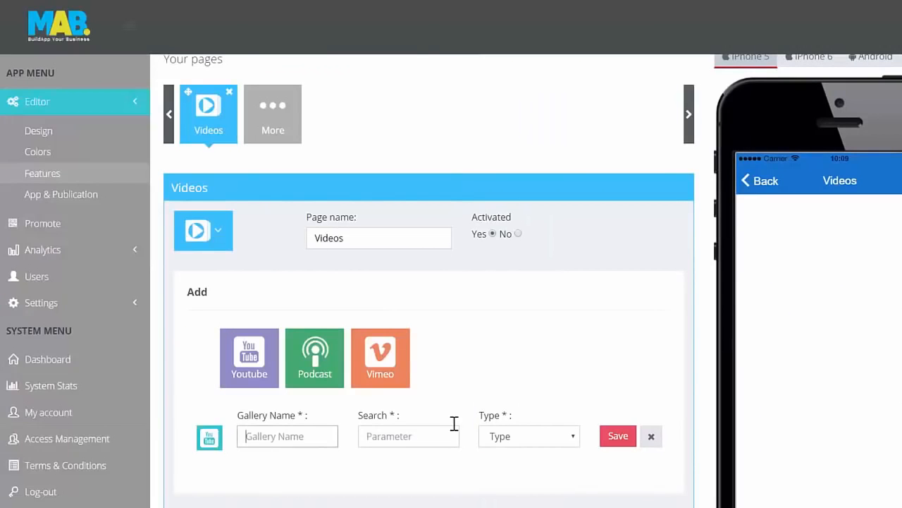
text(Onelife Netw)
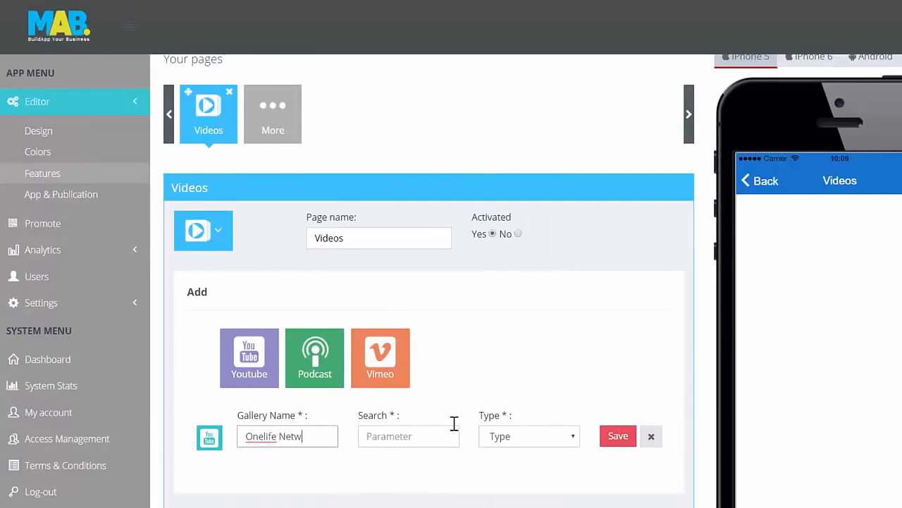
text(OneLife Network)
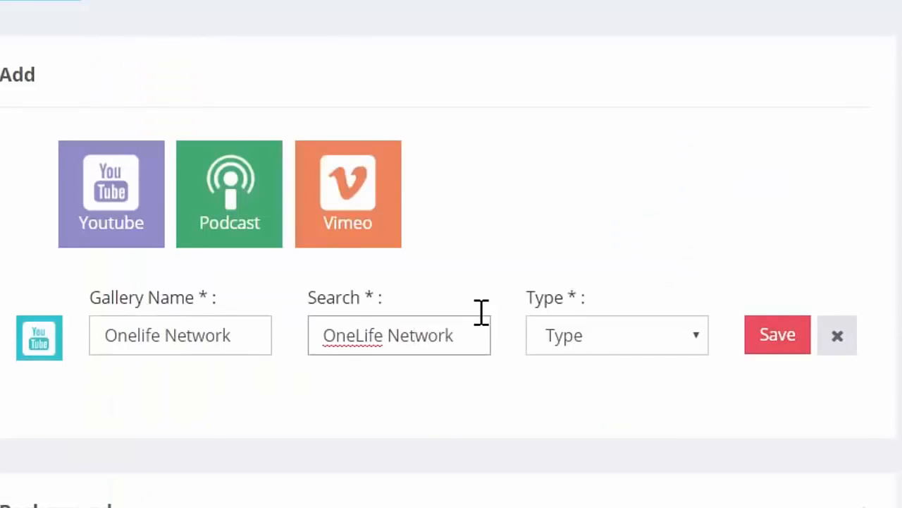
click(624, 341)
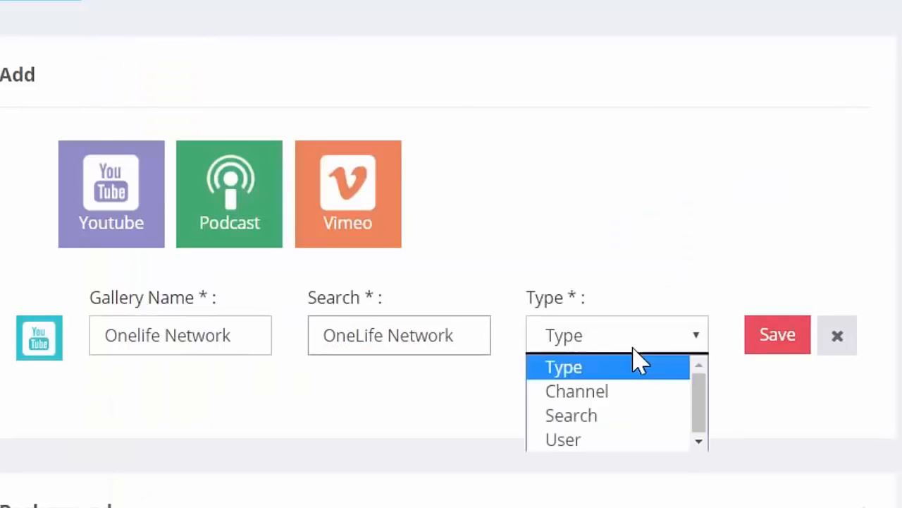
click(587, 421)
click(774, 342)
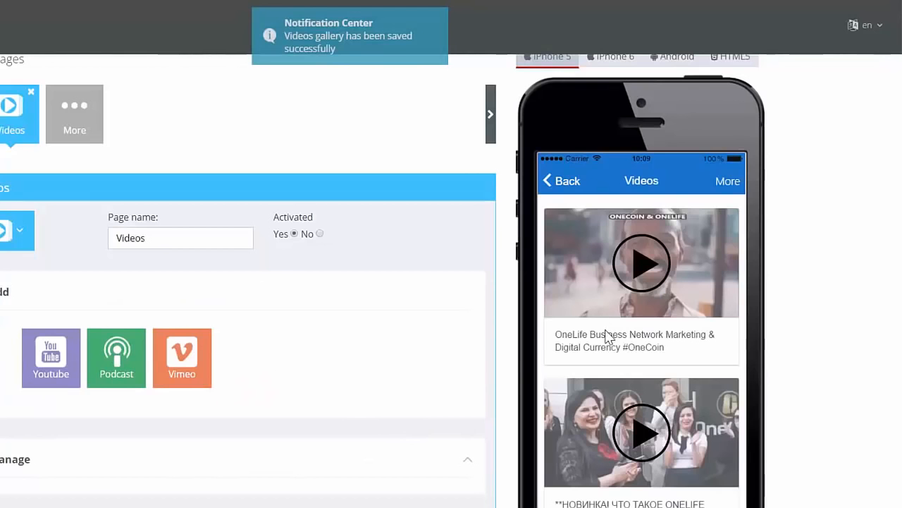
scroll(607, 331, down, 5)
scroll(622, 311, down, 3)
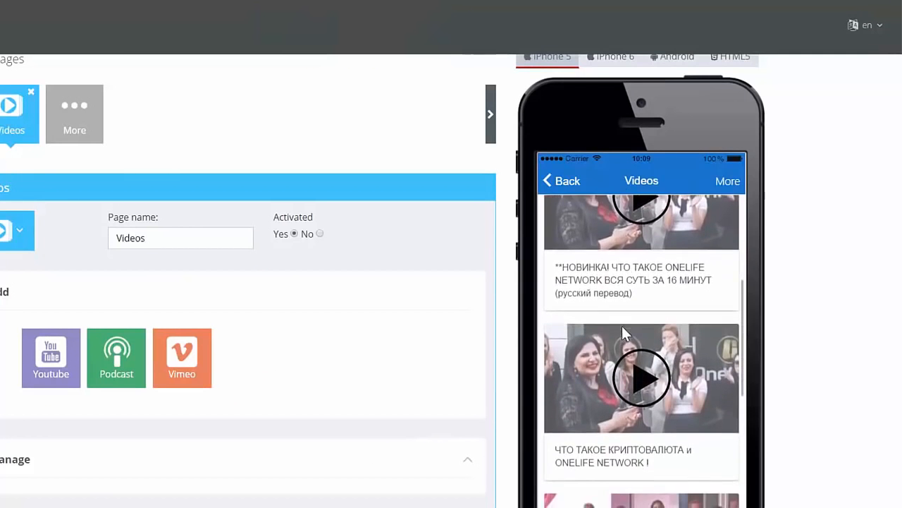
scroll(642, 318, up, 4)
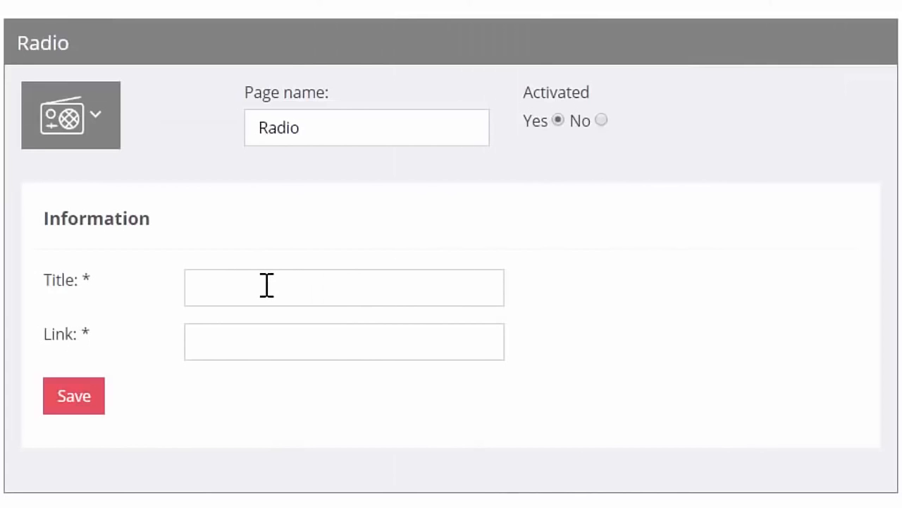
click(265, 284)
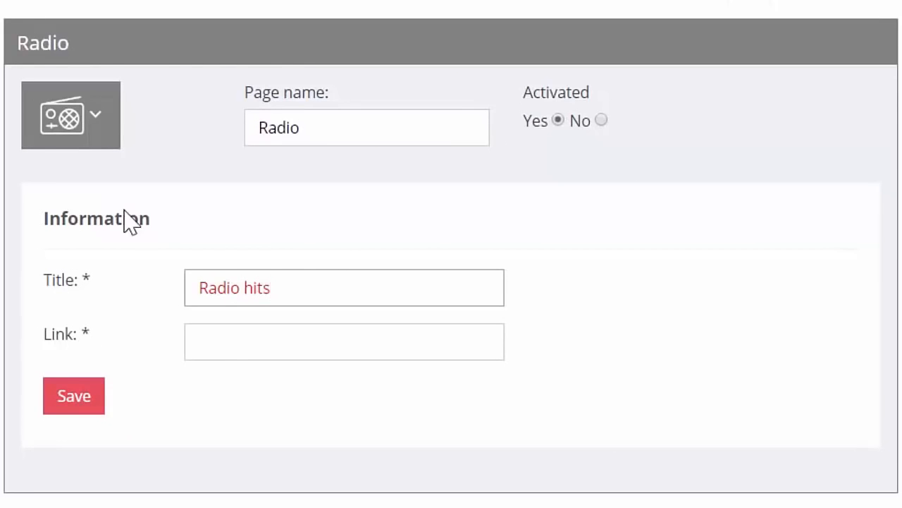
click(219, 326)
text(http://onlineshoutcast.com:8054/;)
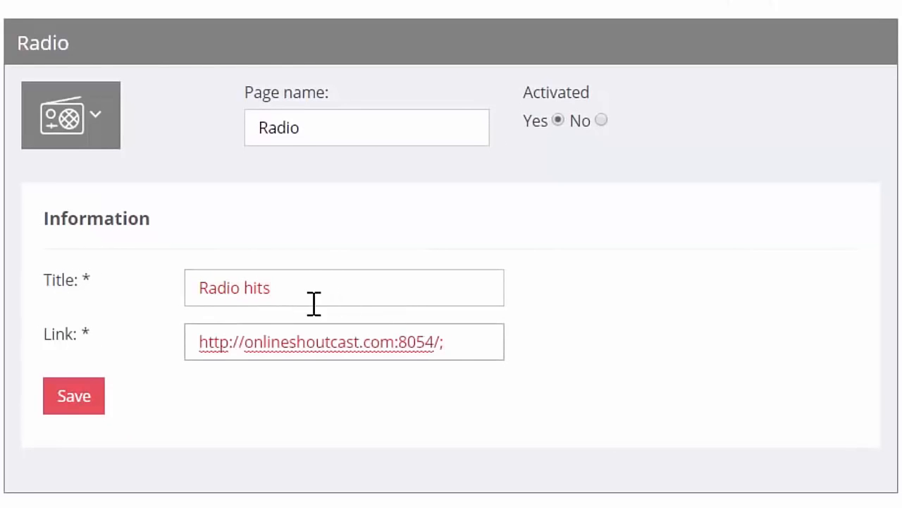
click(62, 399)
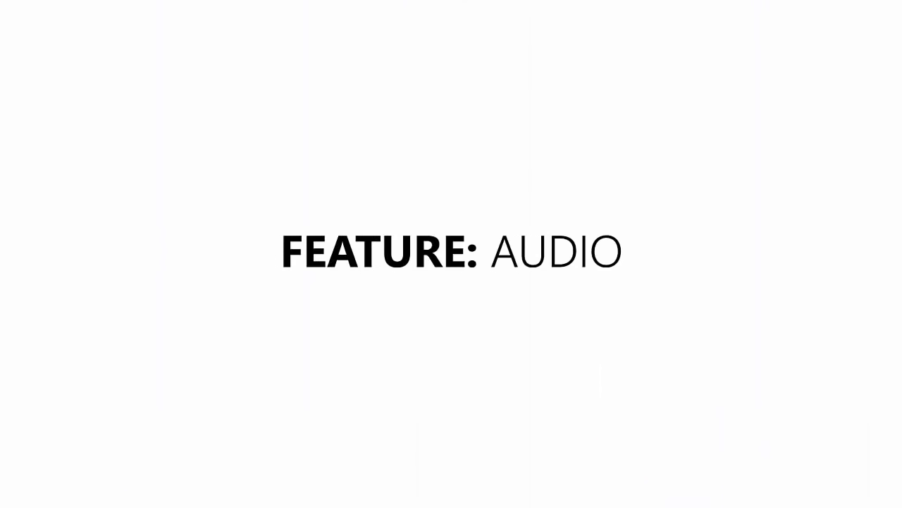
Accept the cropped Boyfriend cover image for the Audio page's playlist and create the playlist with the title "Justin Bieber".
click(334, 50)
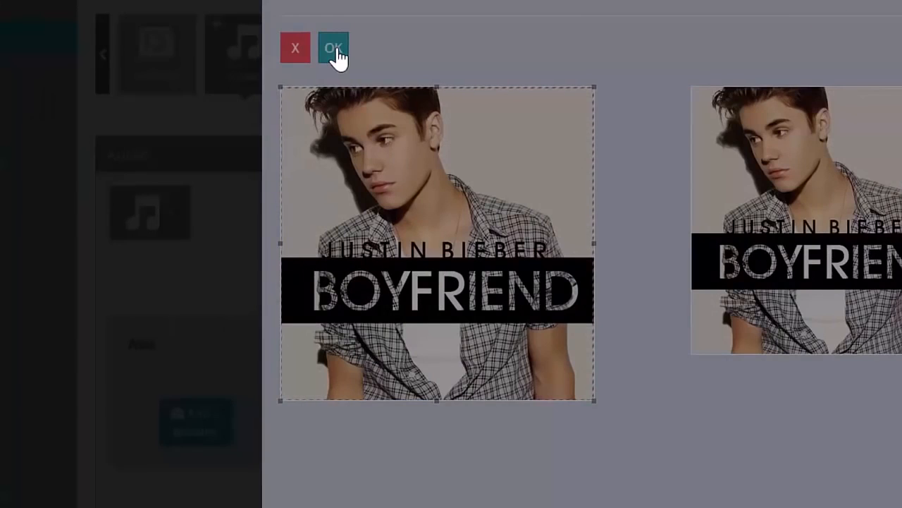
scroll(433, 218, down, 2)
click(459, 296)
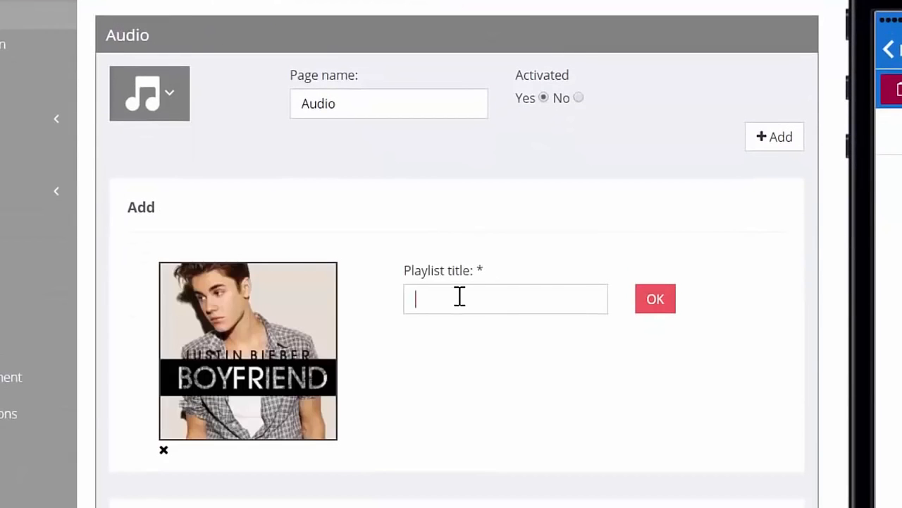
text(Justin B)
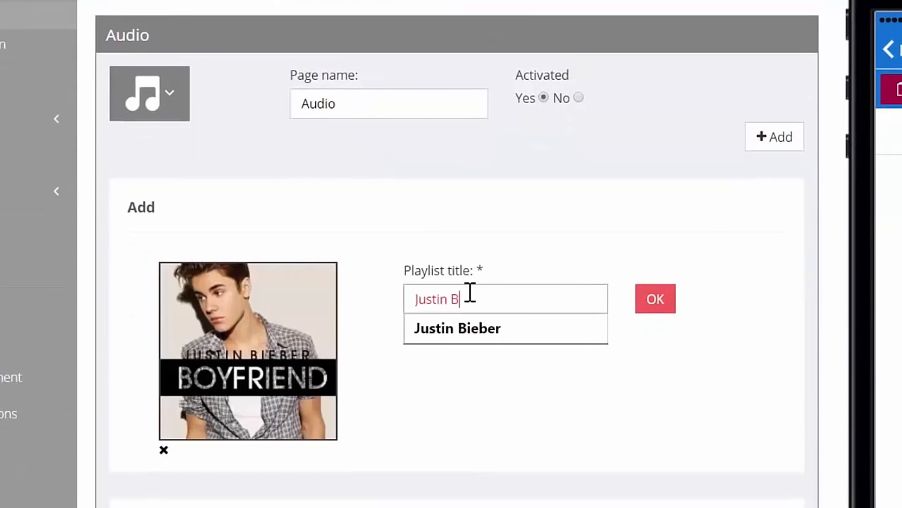
text(ieber)
click(643, 305)
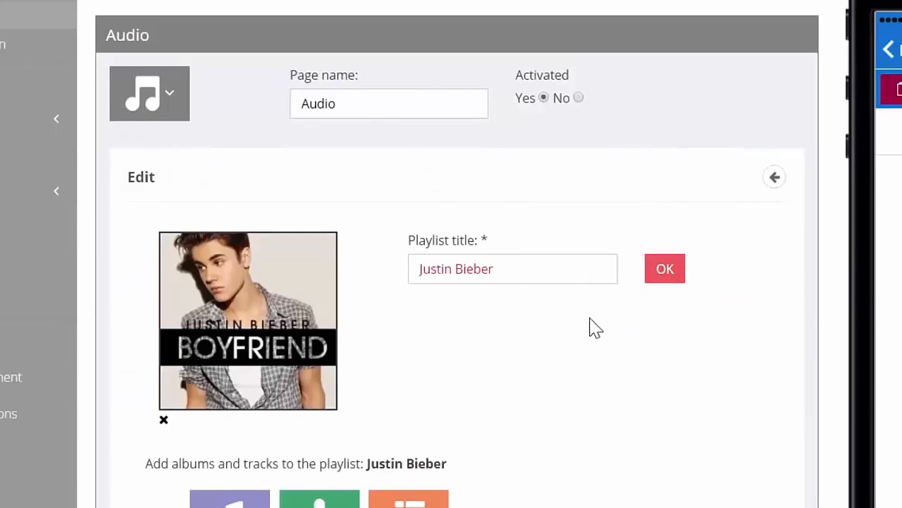
Add a custom album "Boyfriend" by Justin Bieber to the playlist, with a "Boyfriend" track by the same artist using the copied MP3 URL.
scroll(548, 330, down, 2)
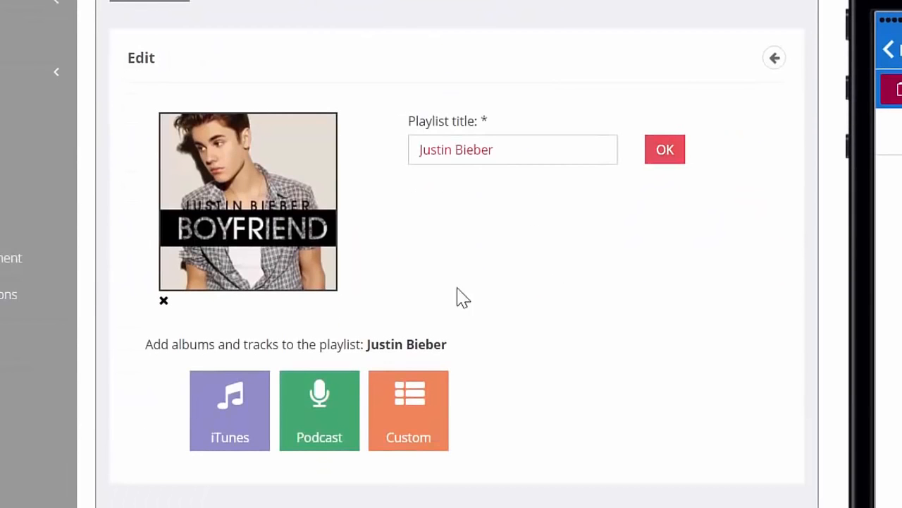
click(423, 399)
text(Boyfriend)
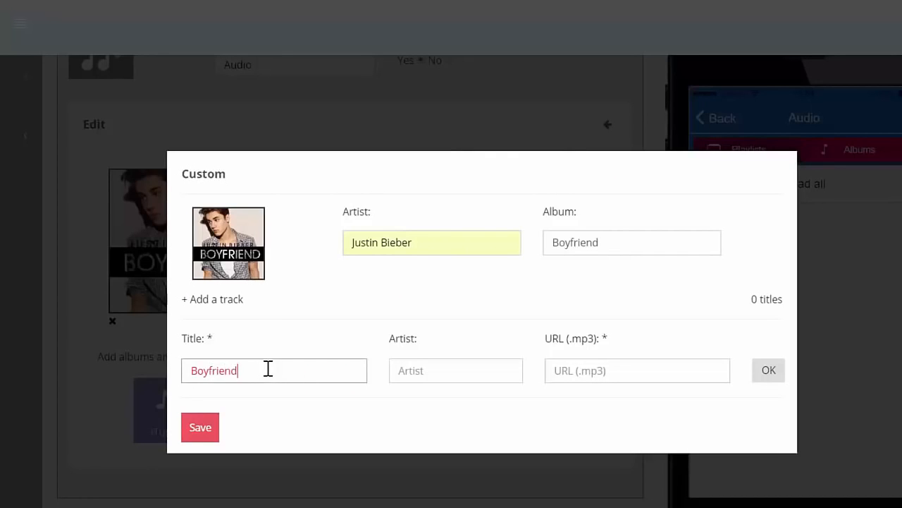
click(457, 371)
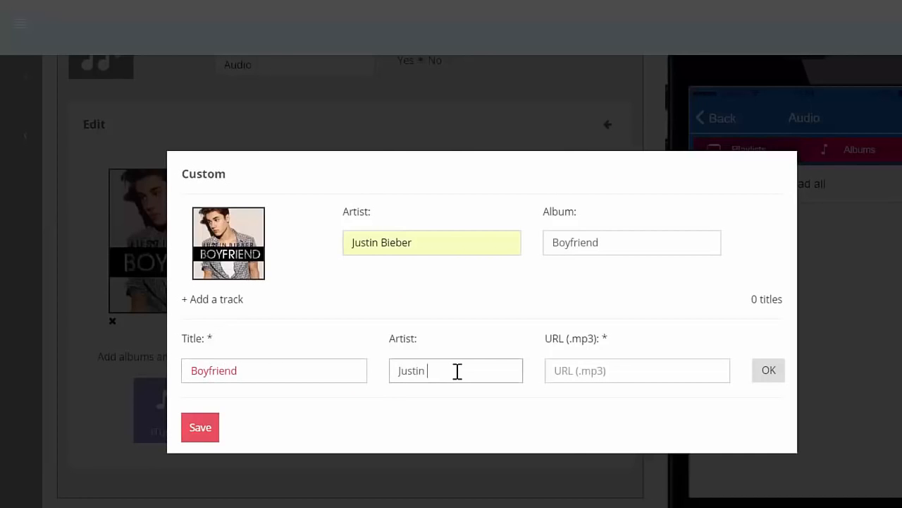
text(Justin Bieber)
key(Tab)
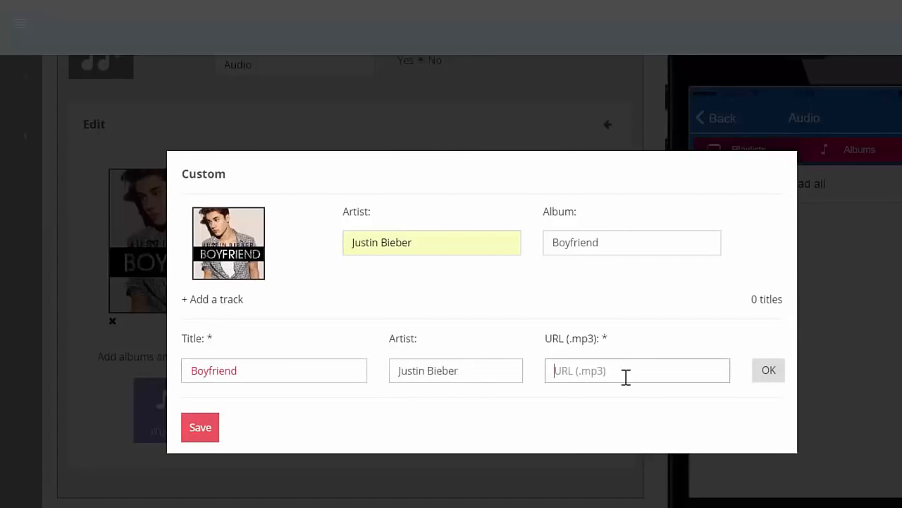
right_click(602, 370)
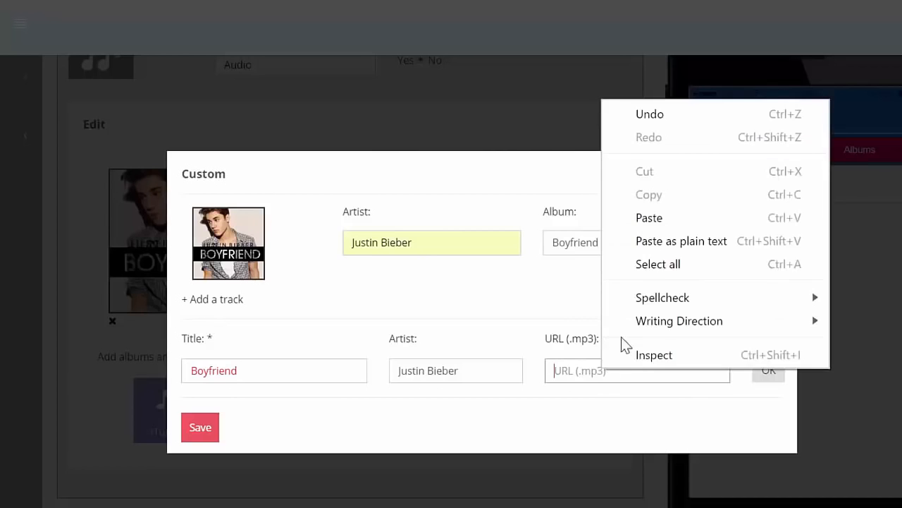
click(662, 241)
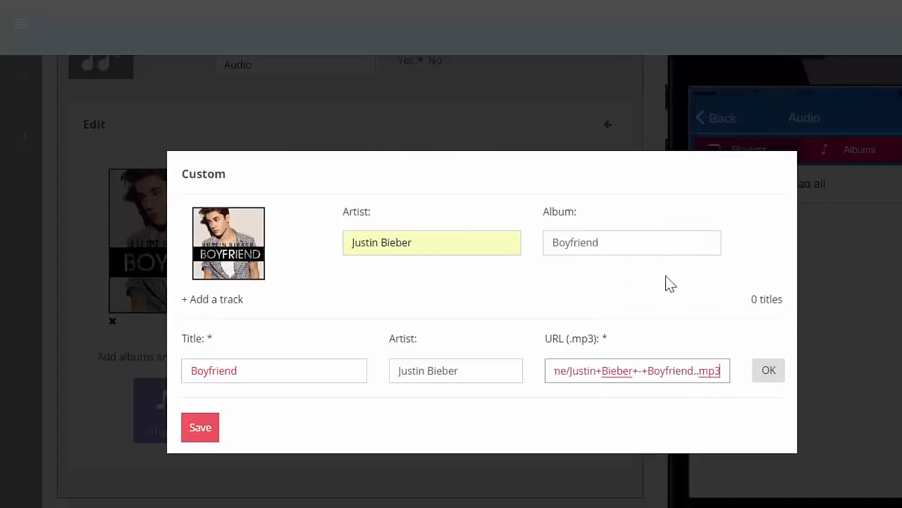
click(768, 372)
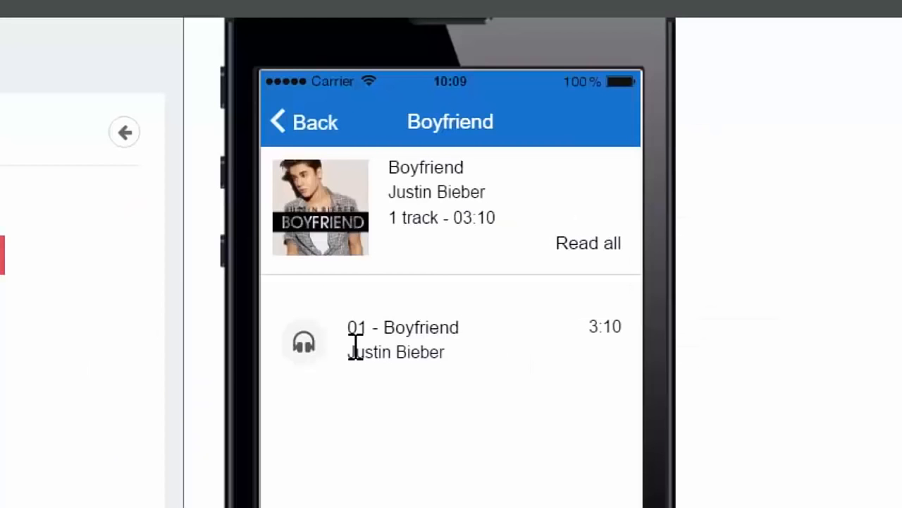
click(355, 346)
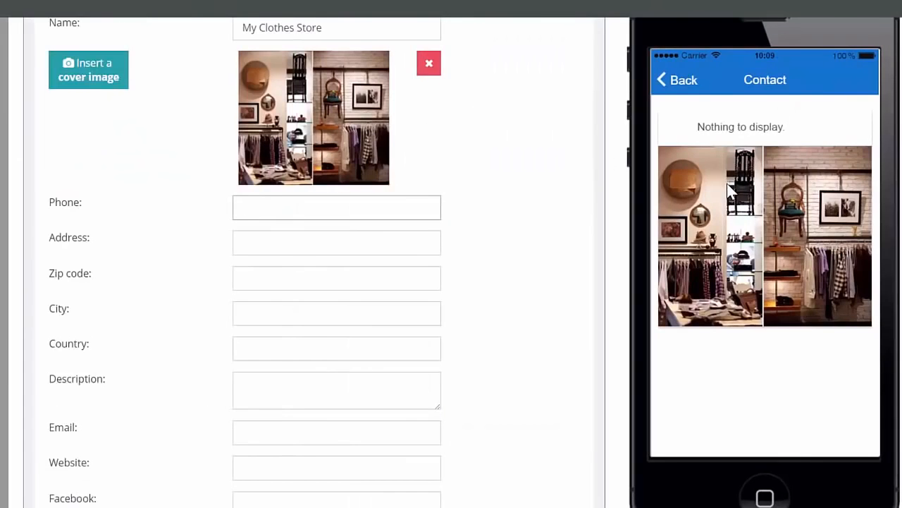
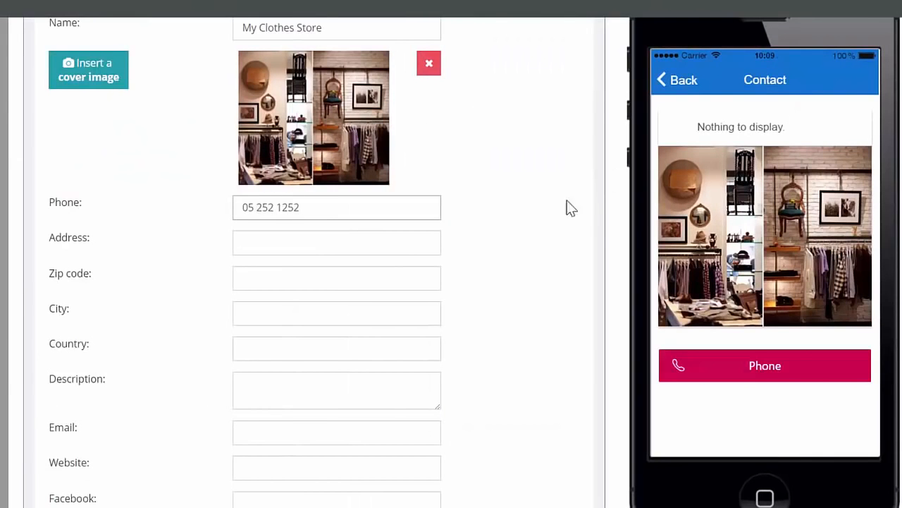
Fill in the store's phone number, street address and zip code on the Contact page.
key(Tab)
text(2nd Street)
key(Tab)
text(1525)
key(Tab)
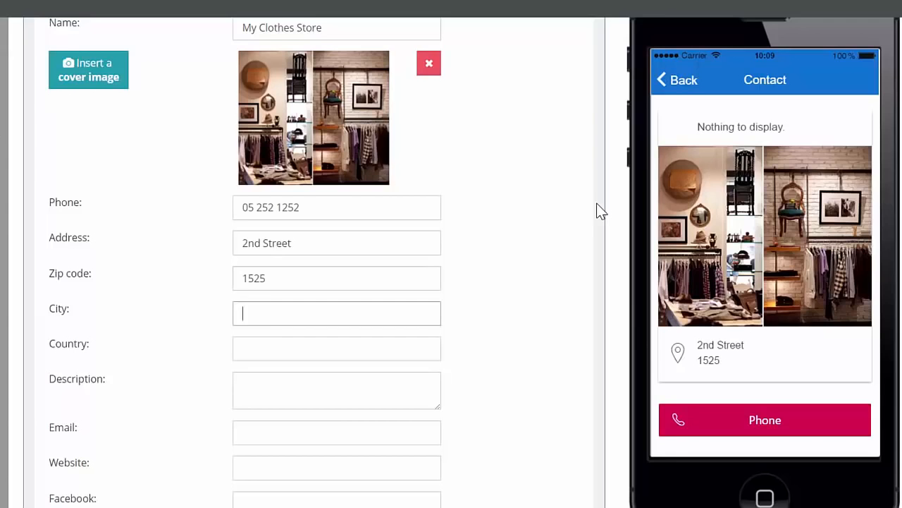
Enter the store's city and country on the Contact page and set the description to "Clothes store for women.".
text(London)
key(Tab)
text(United Kingdom)
key(Tab)
text(Clothes st)
key(Tab)
key(Tab)
text(fac)
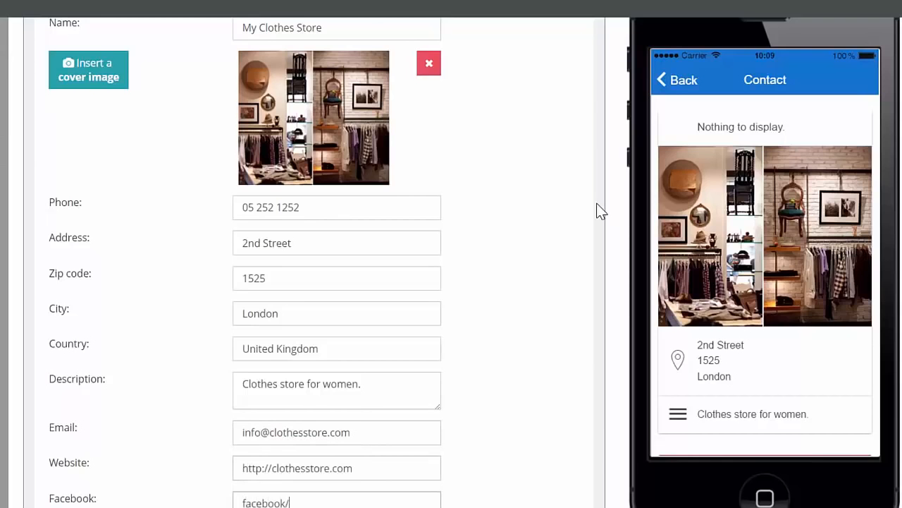
text(ebook)
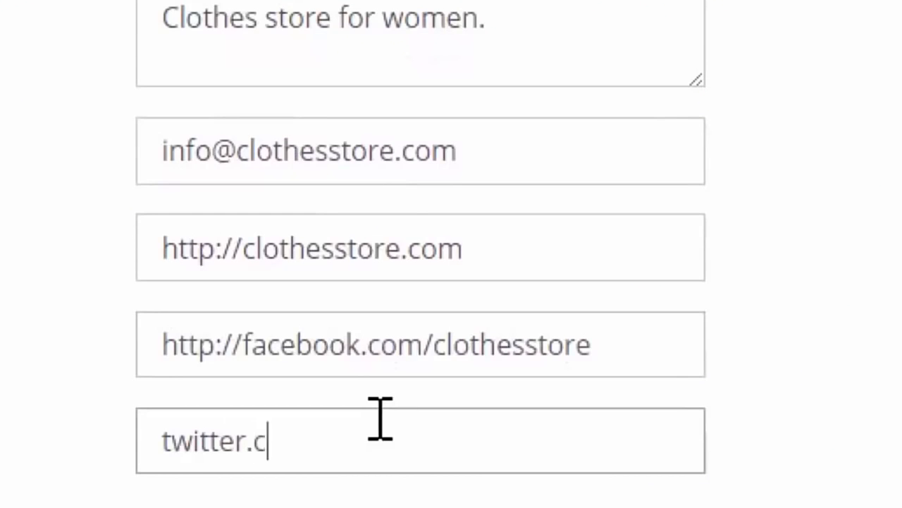
text(om/clothesstore)
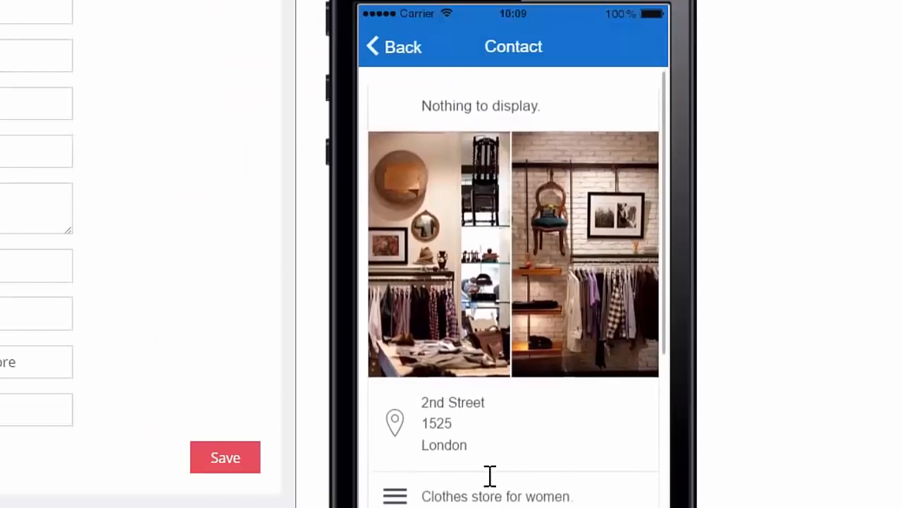
drag(487, 478, 486, 423)
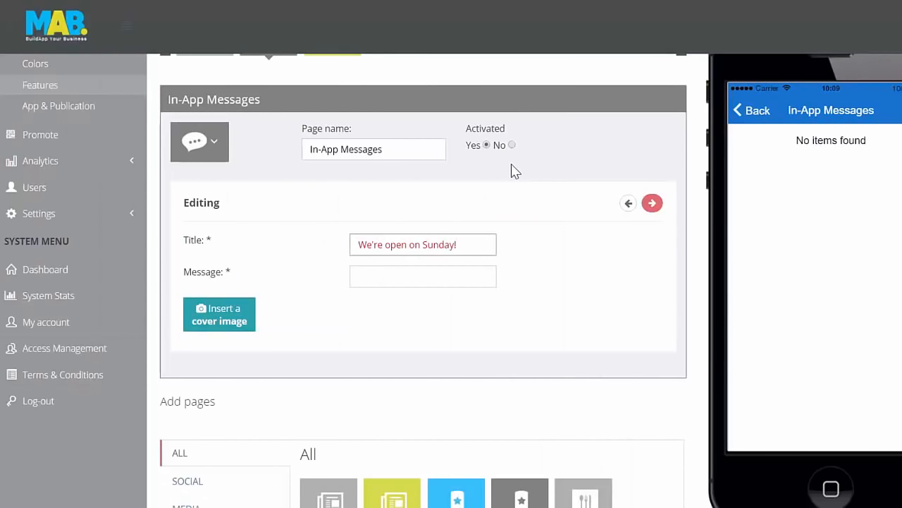
Write the In-App message "This Sunday we're open all day. See you then!" and insert a cover image for it.
click(466, 276)
text(This Sunday we)
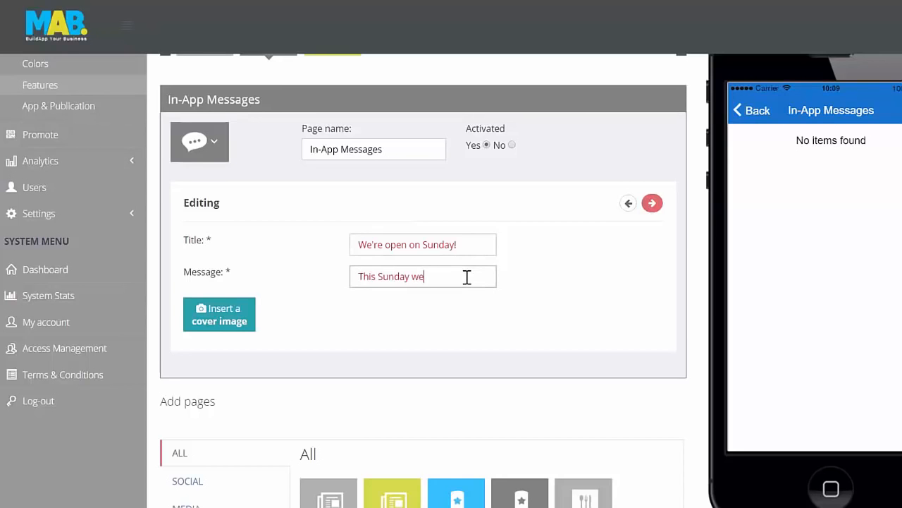
text('re open all day. See you then)
text(!)
click(212, 316)
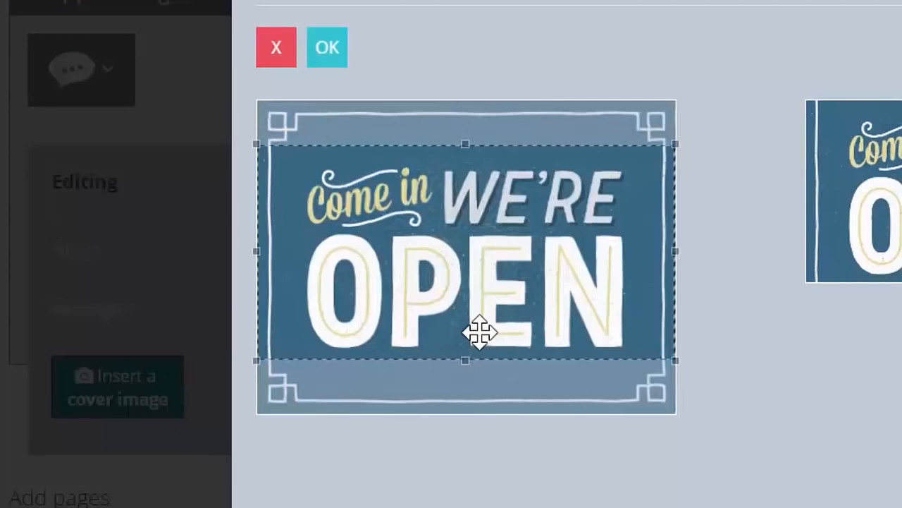
drag(416, 282, 415, 285)
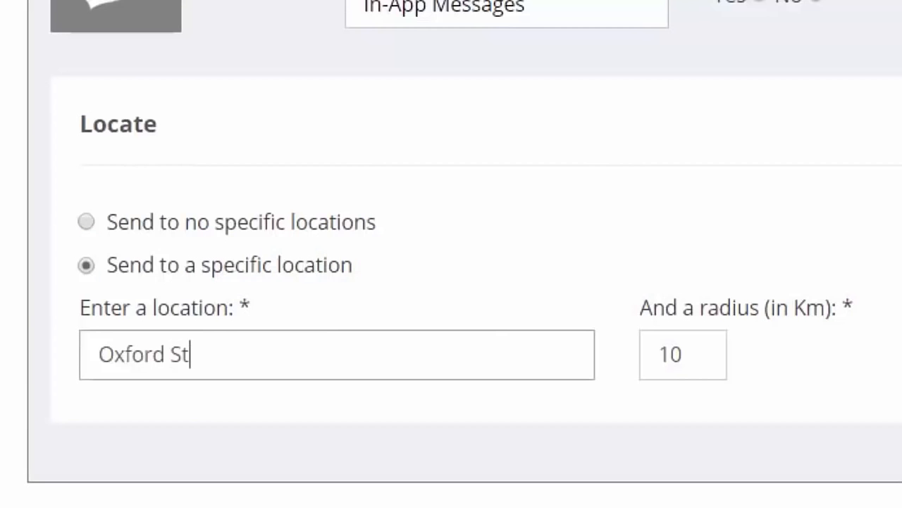
Target the In-App message to the specific location Oxford Street.
text(et)
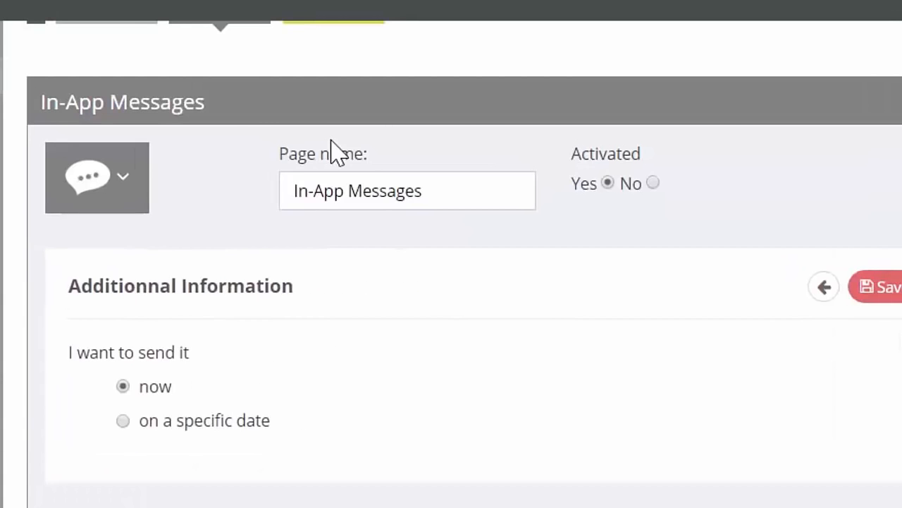
click(233, 233)
drag(161, 334, 268, 335)
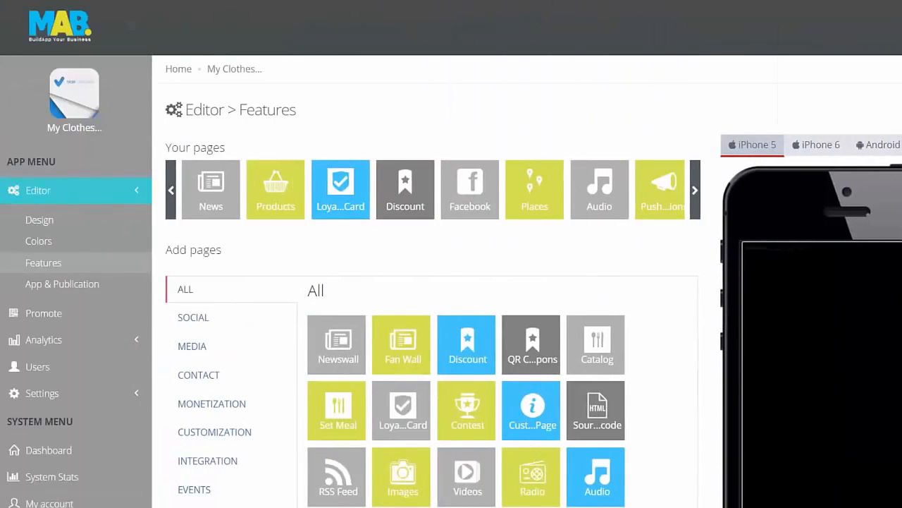
Write a push notification titled "Our new food menu!" with the message "Have a look at our new food menu!".
scroll(452, 282, down, 4)
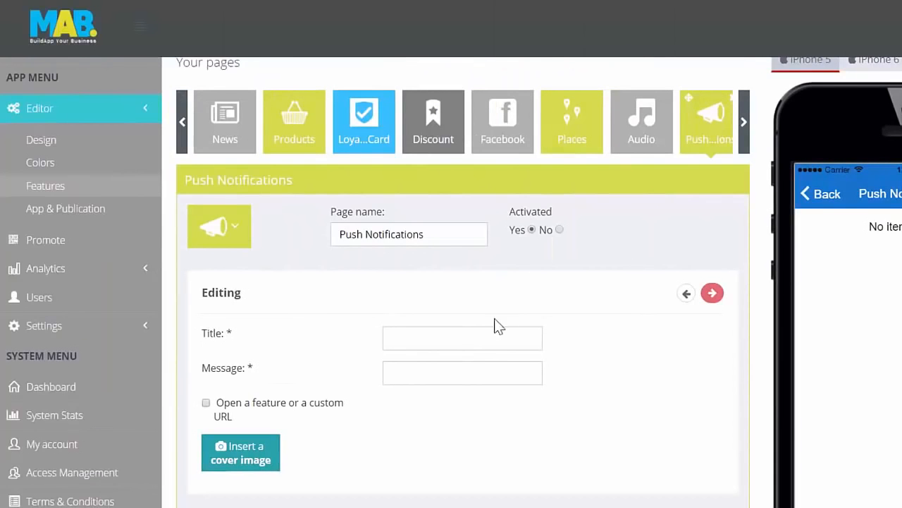
text(Our new food menu!)
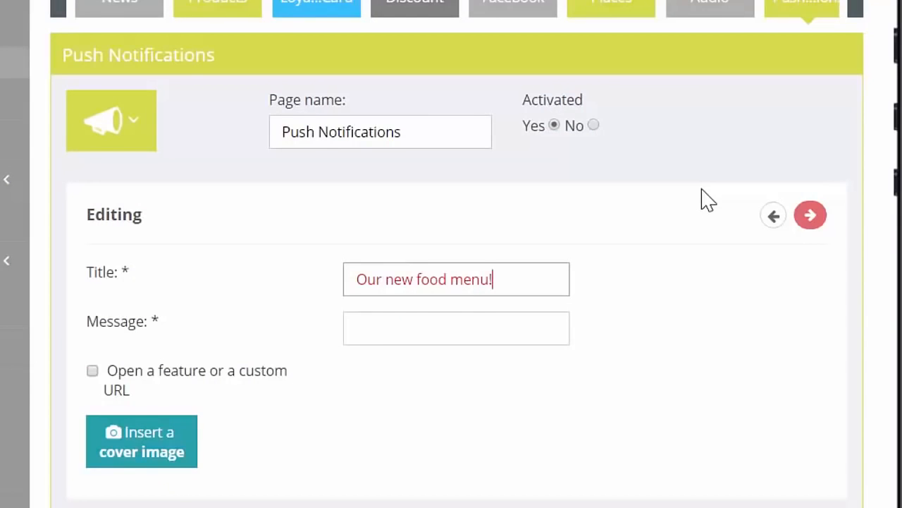
key(Tab)
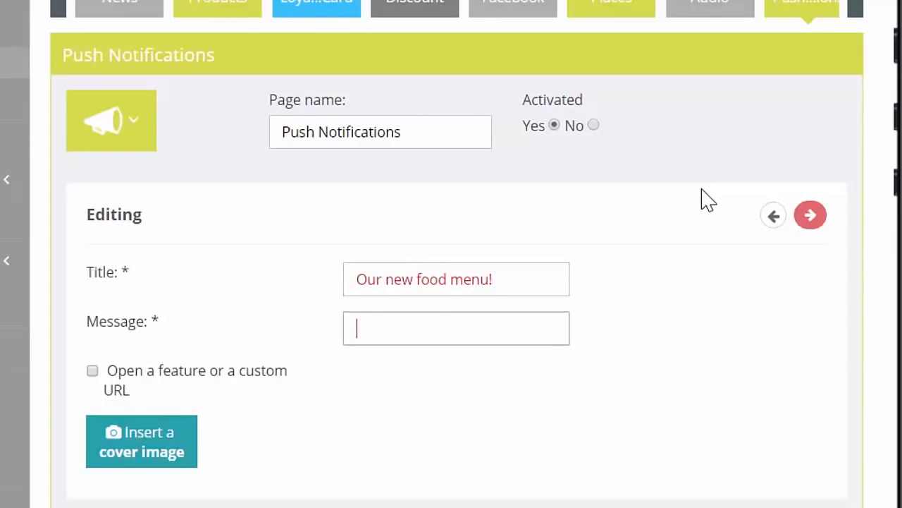
text(Have a look at o)
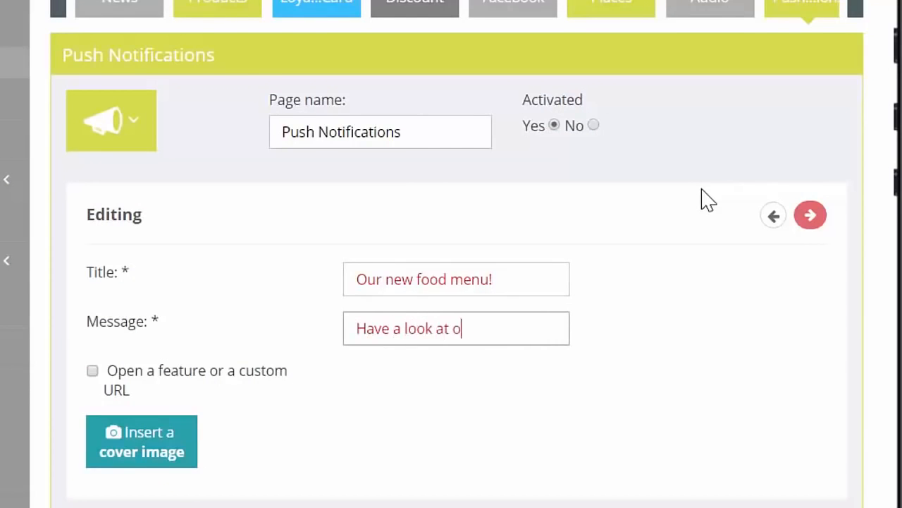
text(ur new food menu)
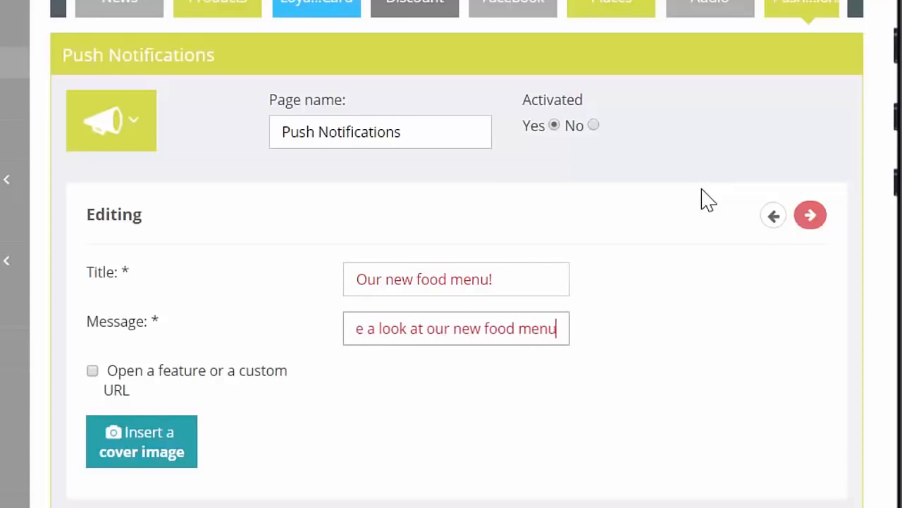
text(!)
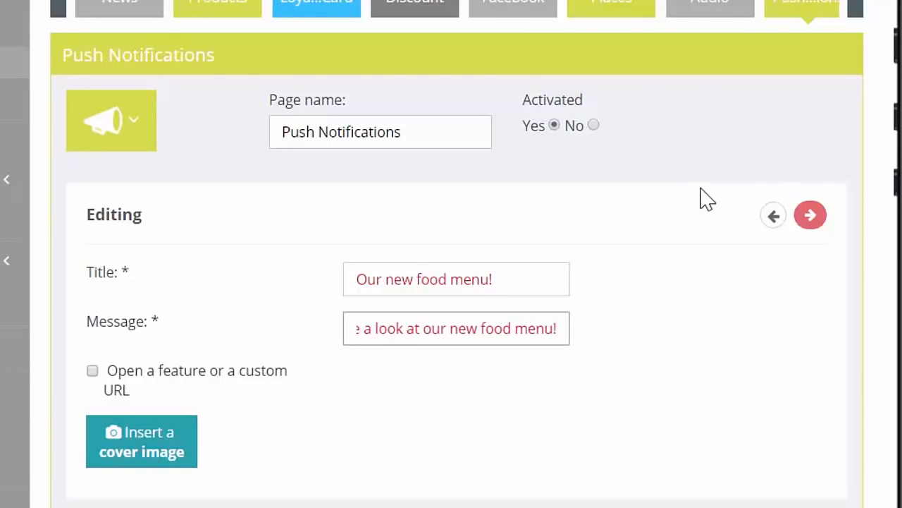
Enable opening a feature or a custom URL from the push notification and go through the available features.
click(92, 372)
scroll(157, 340, down, 4)
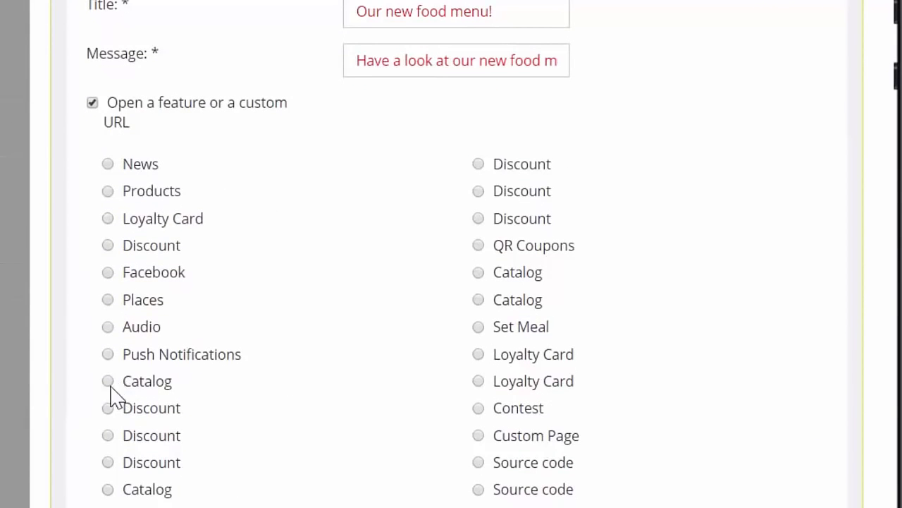
scroll(232, 359, down, 2)
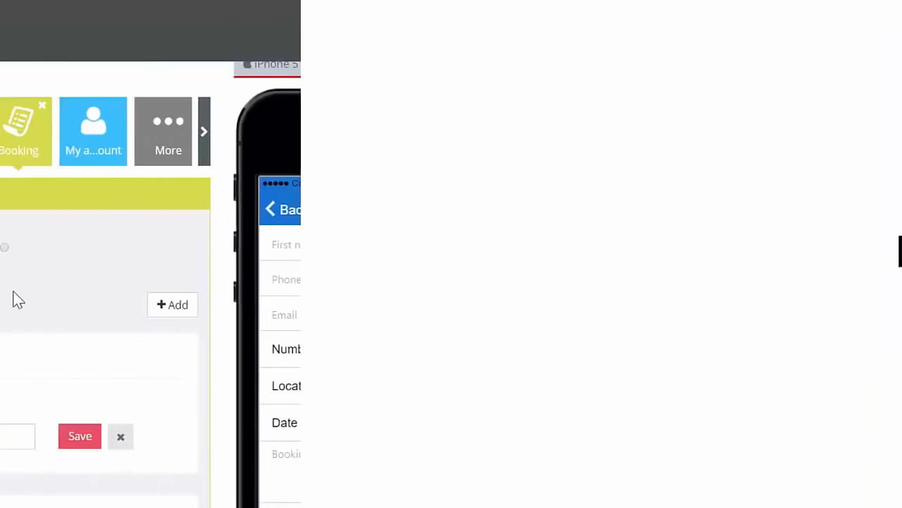
Add a Booking location named "Restaurant" with its bookings contact e-mail and save it.
text(Restau)
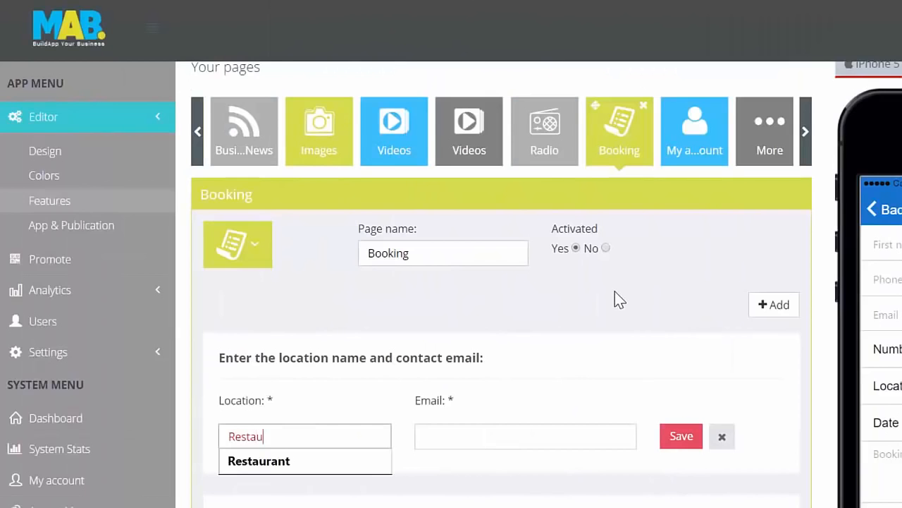
text(rant)
key(Tab)
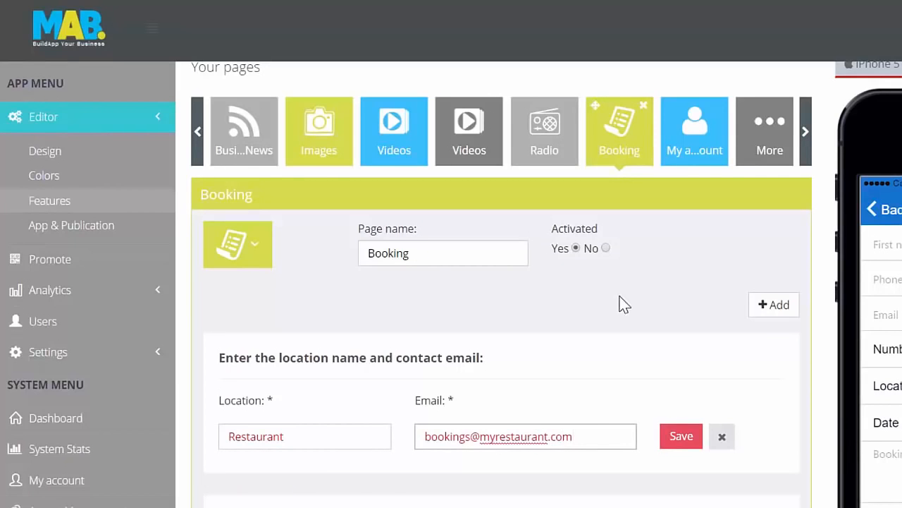
click(679, 431)
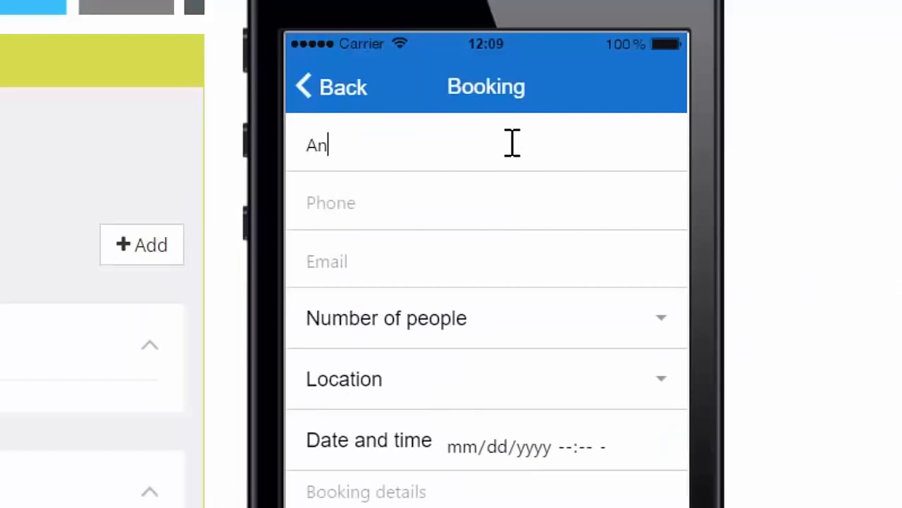
Fill in the customer's first name, phone number and e-mail on the Booking form in the phone preview.
text(dy)
key(Tab)
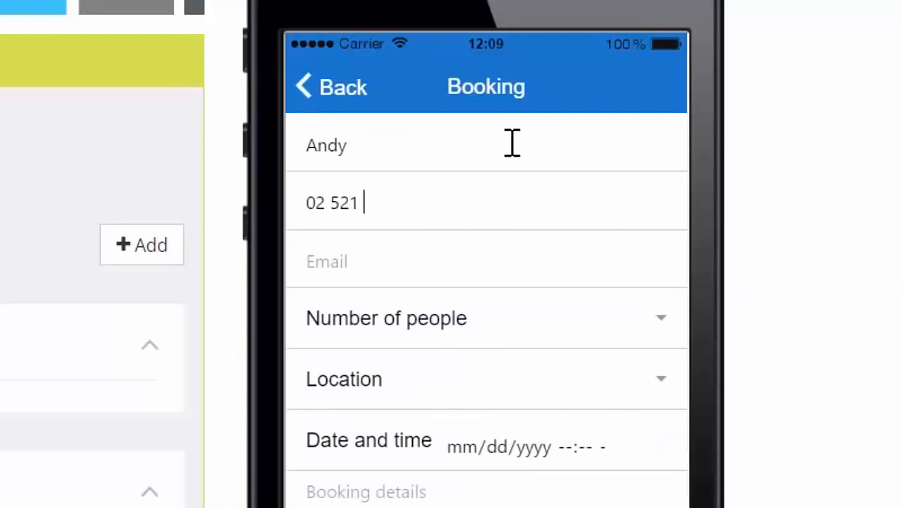
click(444, 256)
Set the booking to 2 people at the Restaurant location.
click(659, 322)
click(676, 272)
click(663, 385)
click(624, 442)
Set the booking date to 03/02/2016 and the time to 2:00.
click(629, 438)
click(628, 438)
click(629, 438)
click(495, 448)
click(629, 438)
click(628, 438)
click(522, 449)
text(2016)
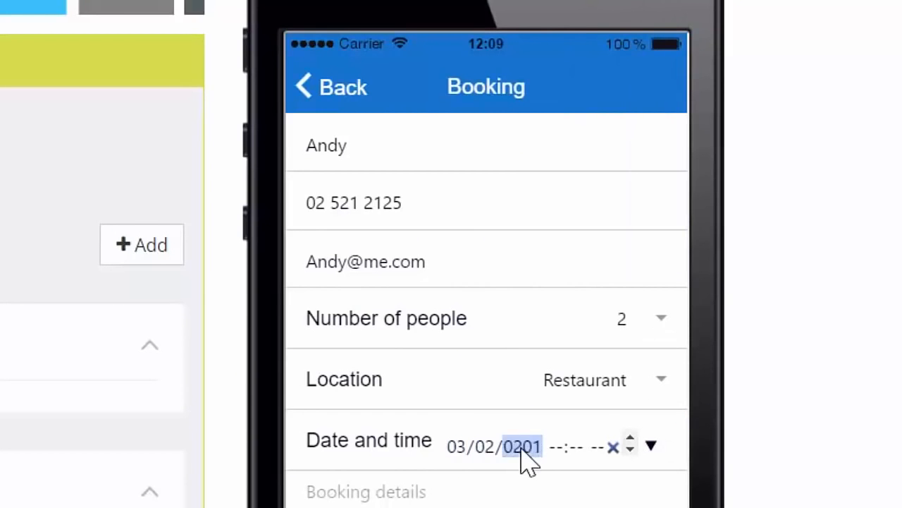
click(557, 447)
text(2:00)
Ask for a window seat in the booking details.
click(483, 494)
text(Can we have a iindow se)
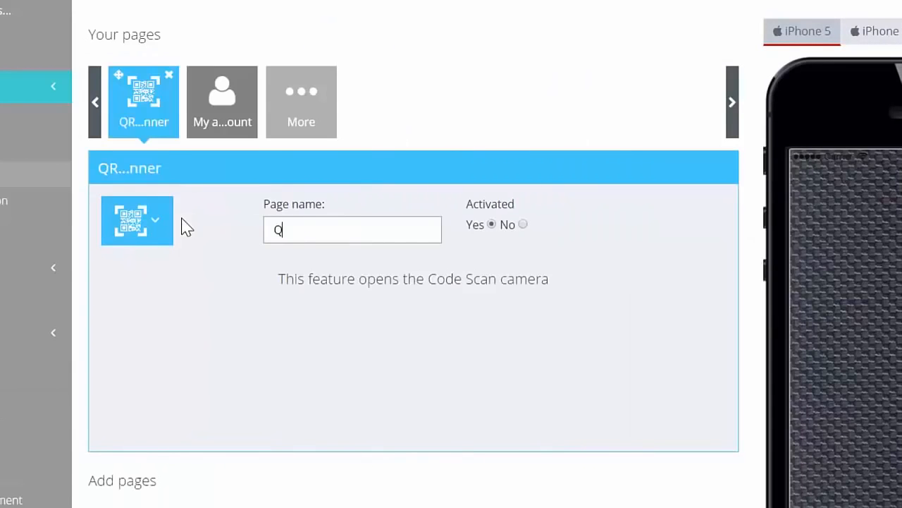
Give the code-scanning feature's page a name starting with "QR Code".
text(R Code S)
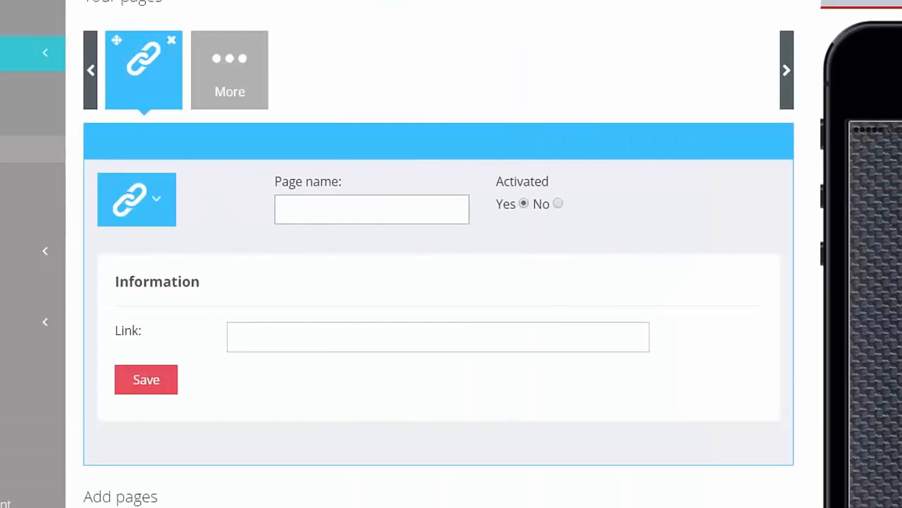
text(Our Website)
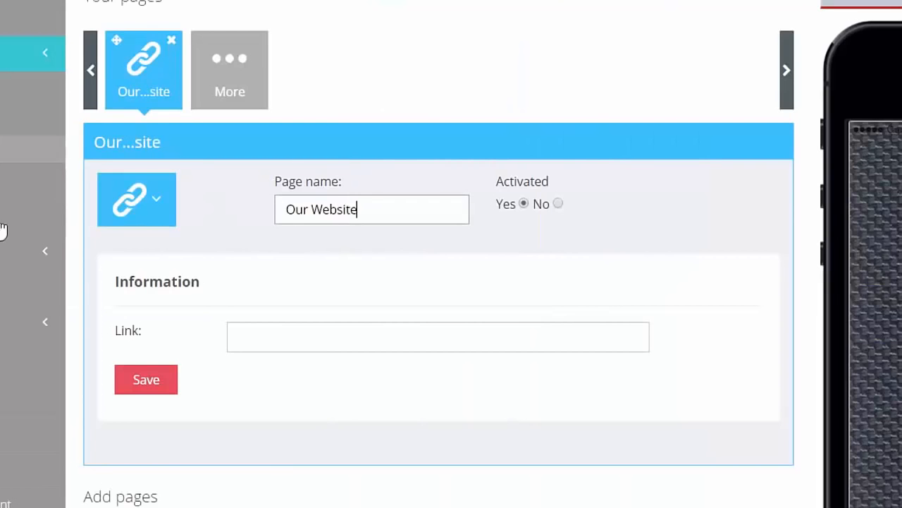
click(398, 344)
text(www.myclothessh)
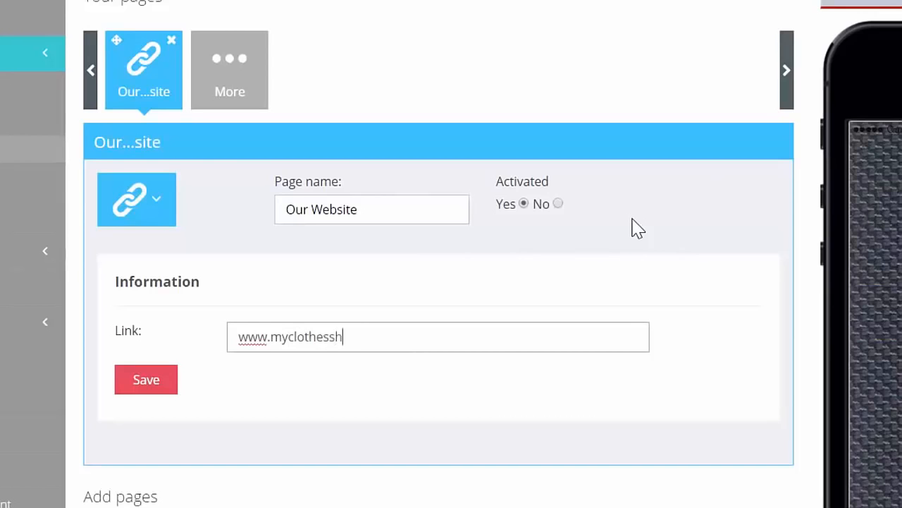
text(op.com/home)
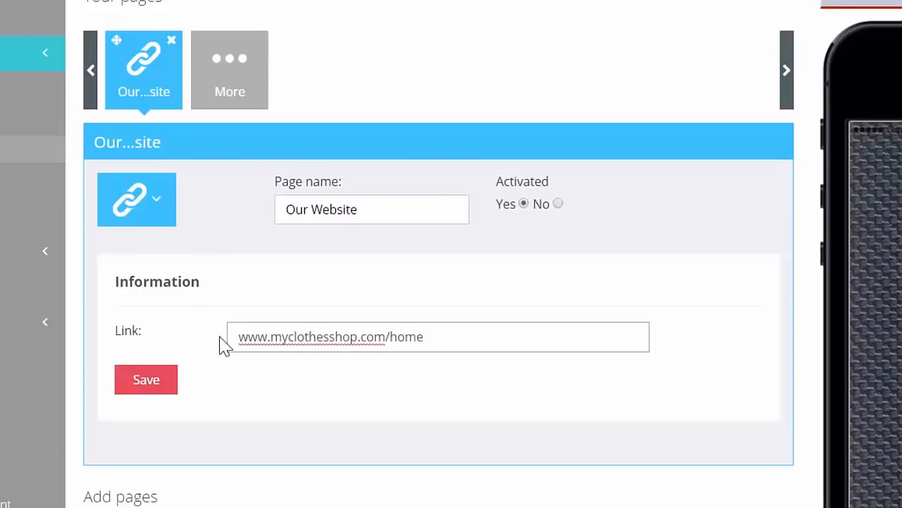
click(142, 384)
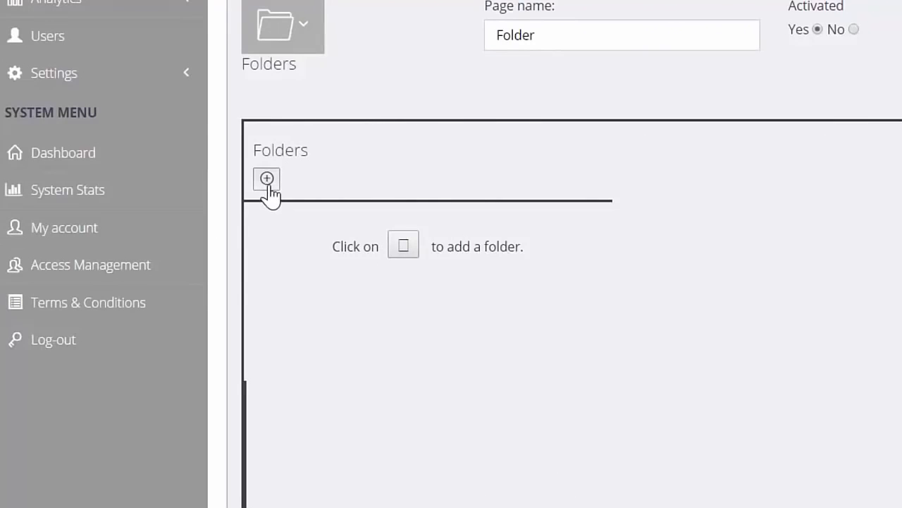
Add a folder titled "QR Code" on the Folder page and put the QR Coupons page in it.
click(267, 178)
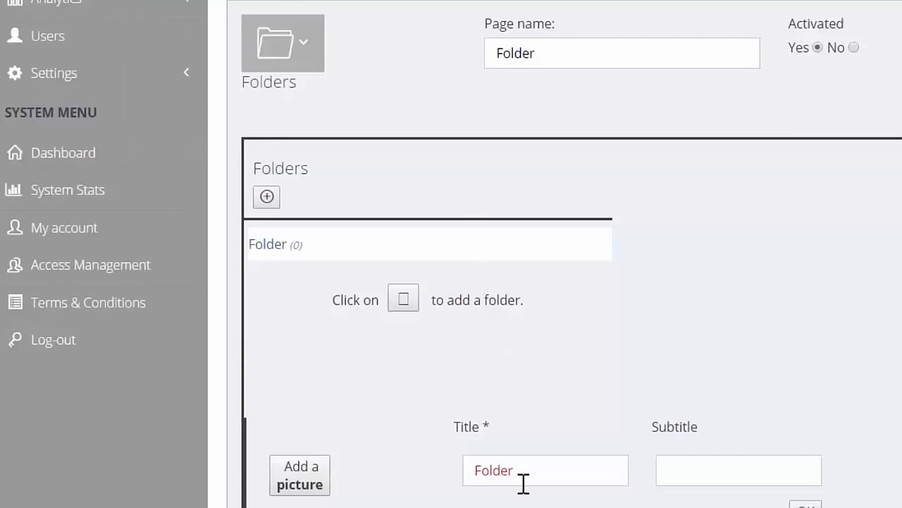
drag(523, 483, 448, 465)
text(QR Code)
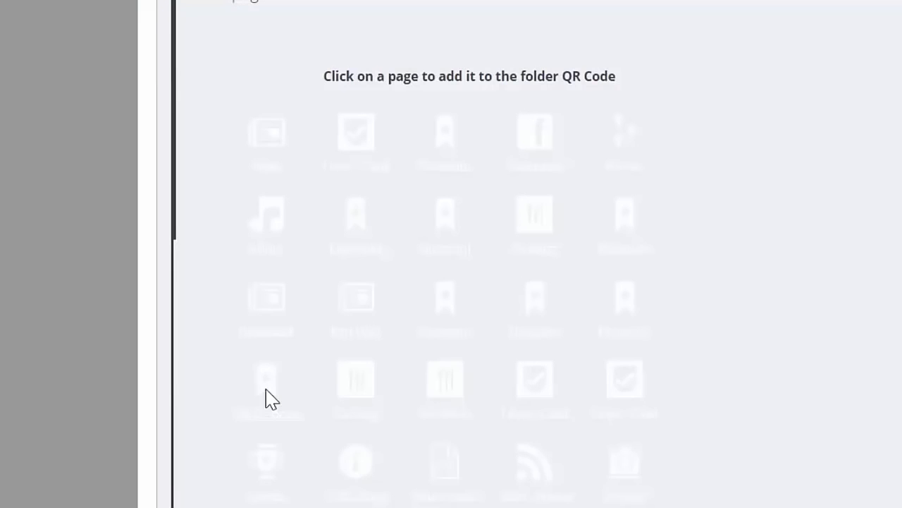
click(271, 398)
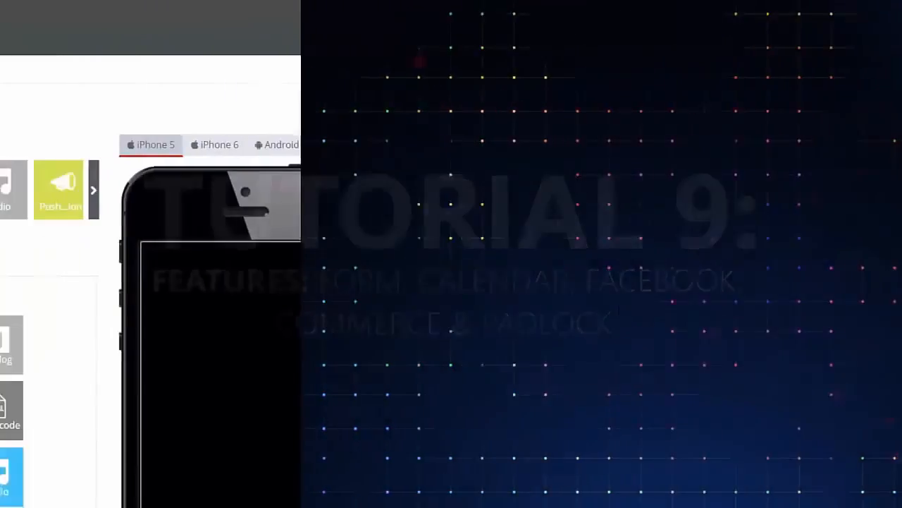
Name the new field of the Form page "Do you like us?".
scroll(451, 282, down, 3)
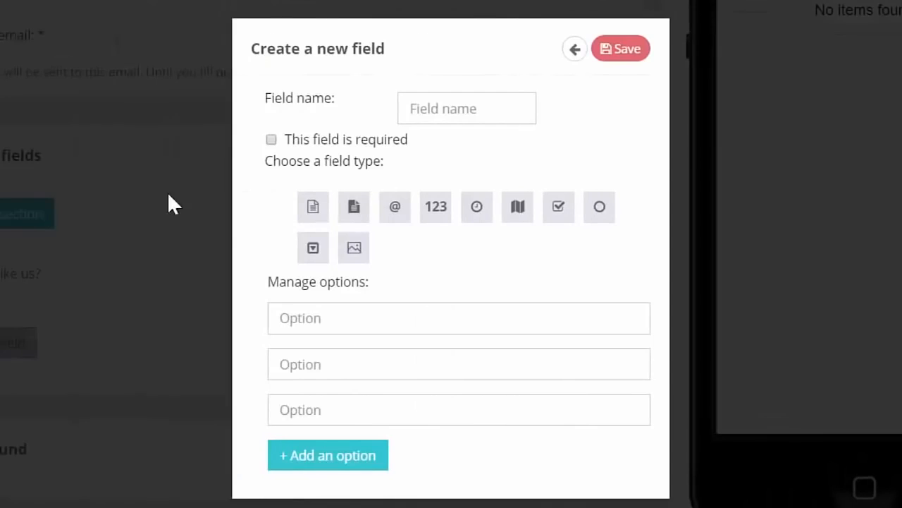
click(473, 110)
text(Do)
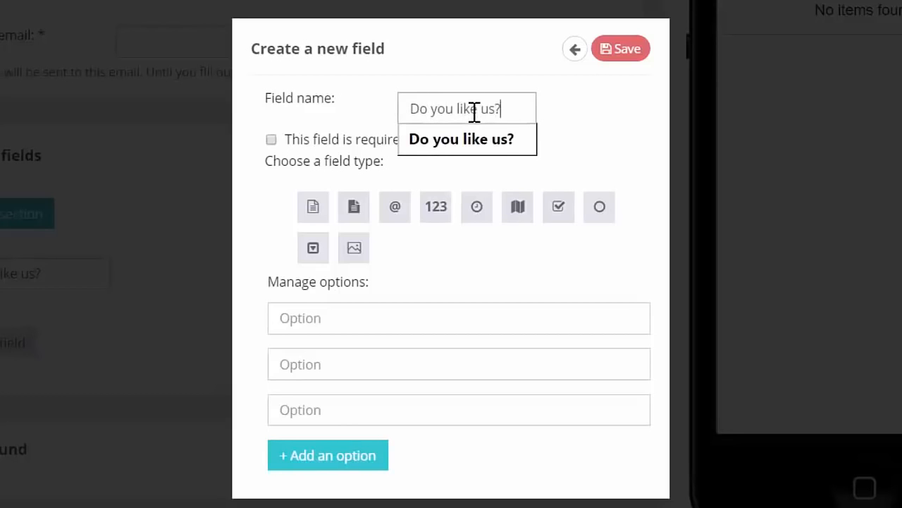
click(451, 141)
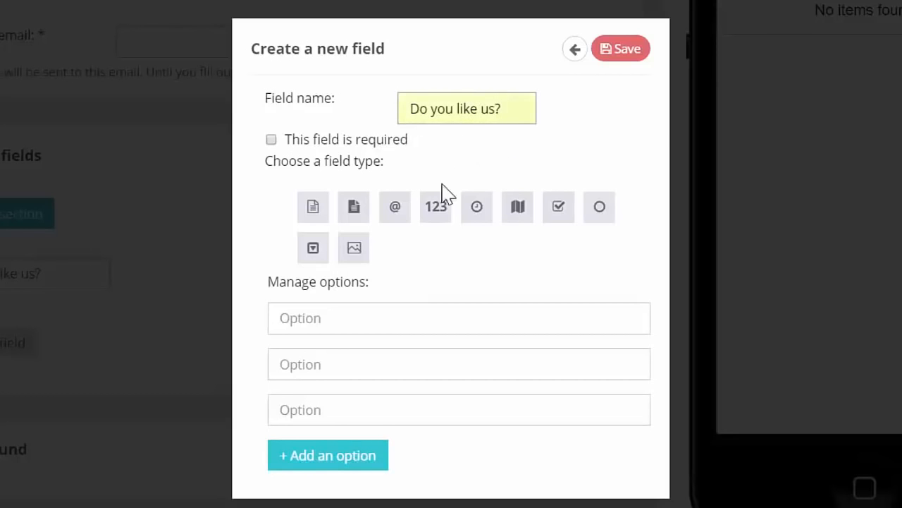
Enter the field's answer options "Yes", "No" and "A little bit", and add a fourth option.
click(334, 313)
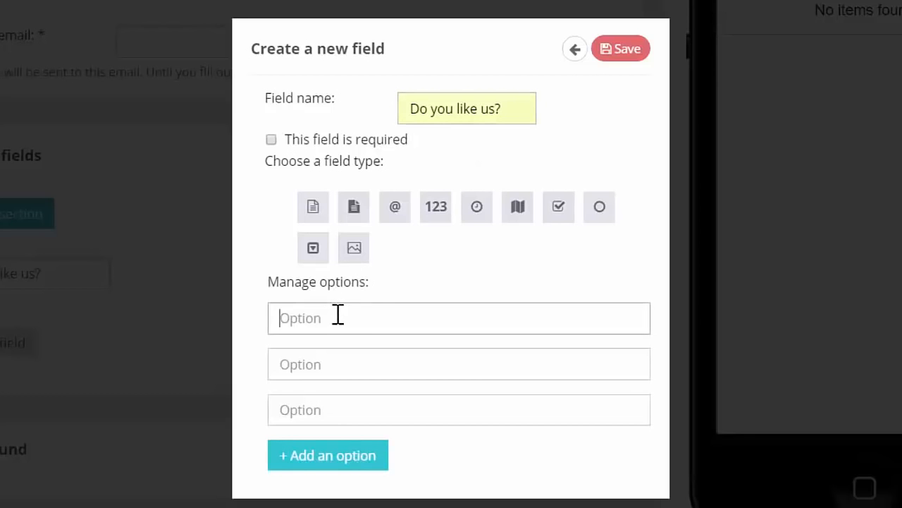
text(Ye)
text(N)
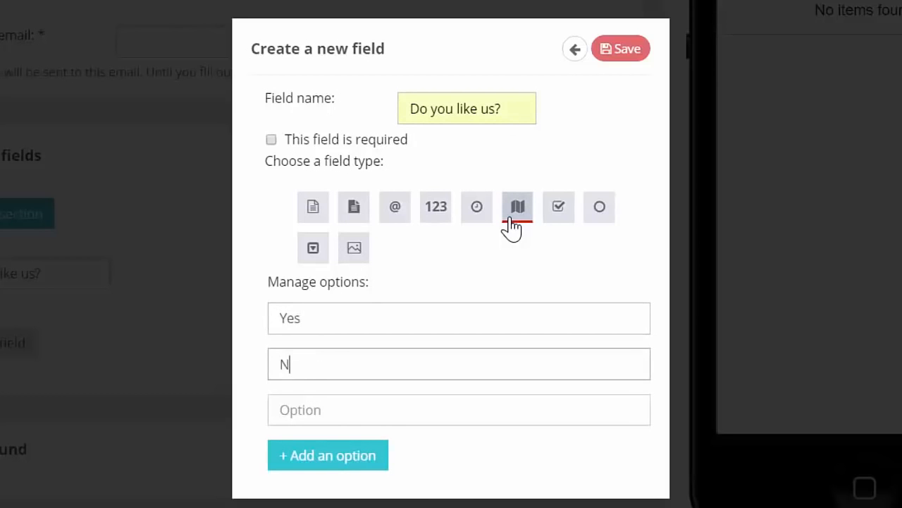
text(A little bit)
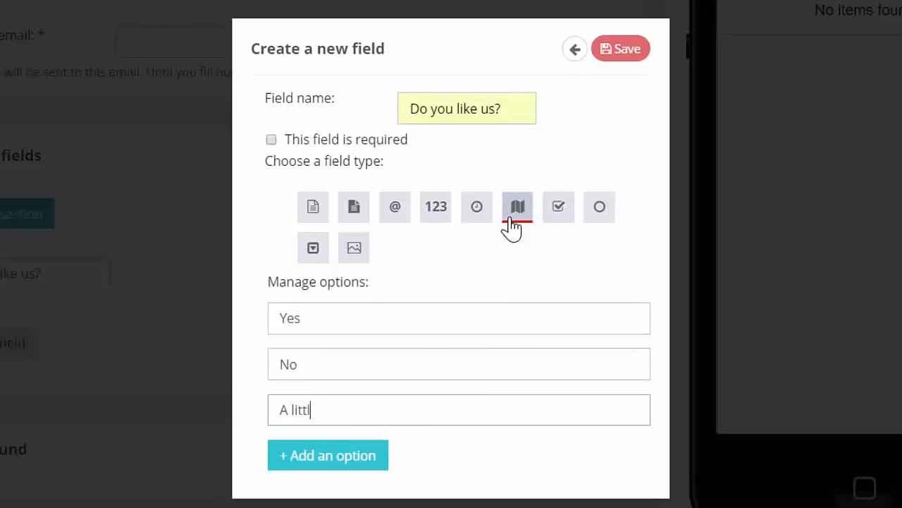
click(331, 464)
click(331, 460)
text(I)
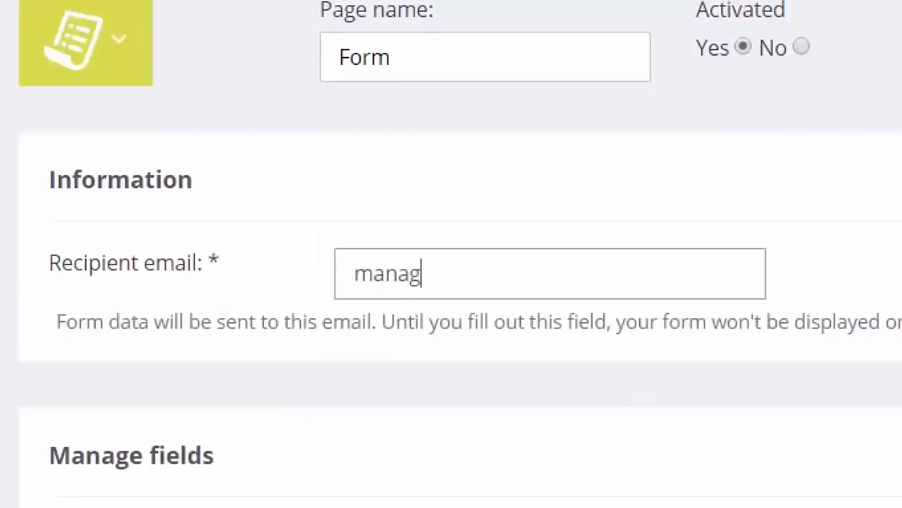
Enter the manager's e-mail as the recipient of the Form page's data.
text(er@bus)
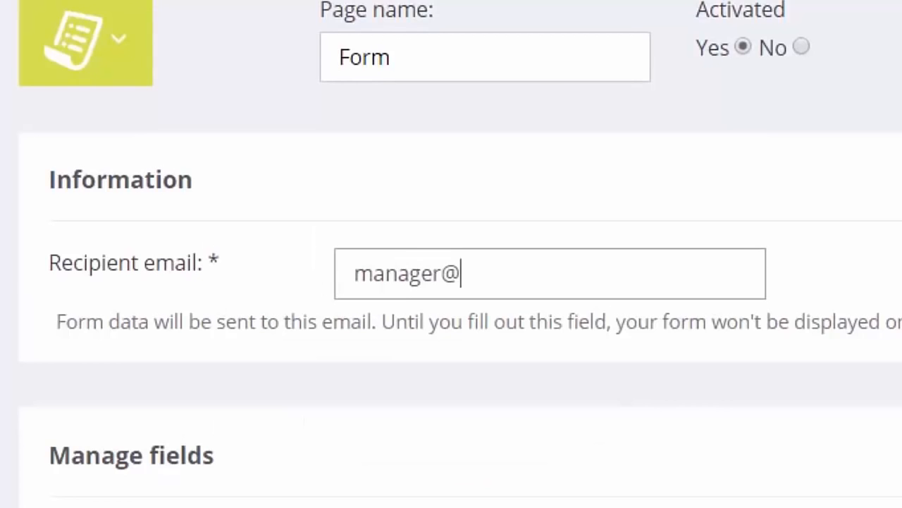
text(iness.com)
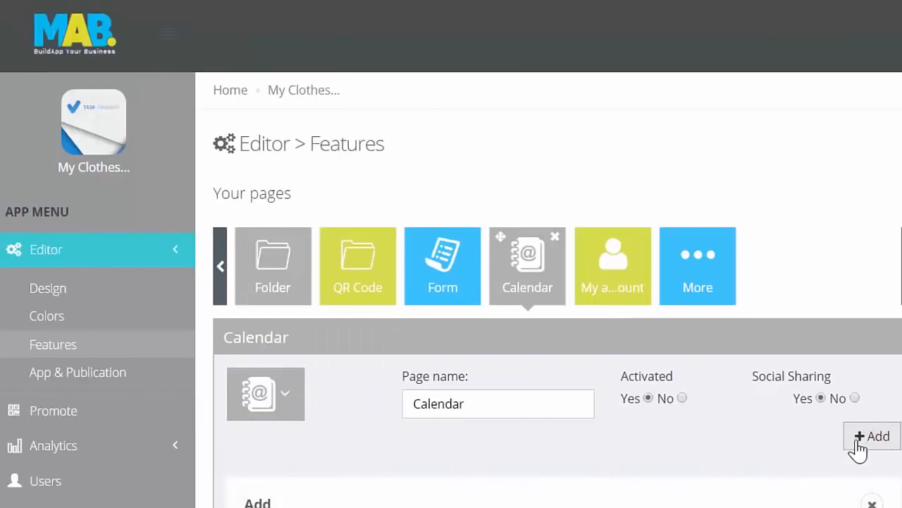
Look at the Facebook calendar option of the Calendar page and add a custom calendar titled "Our Events".
click(872, 436)
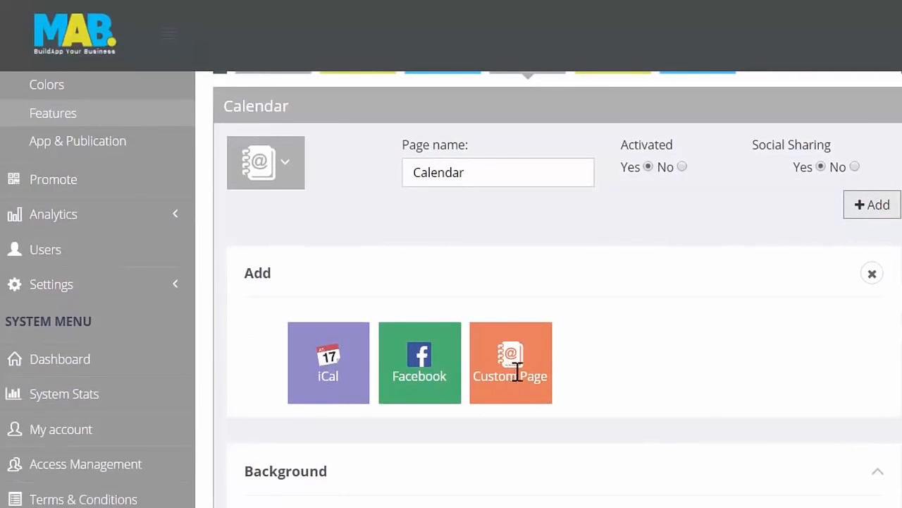
click(433, 354)
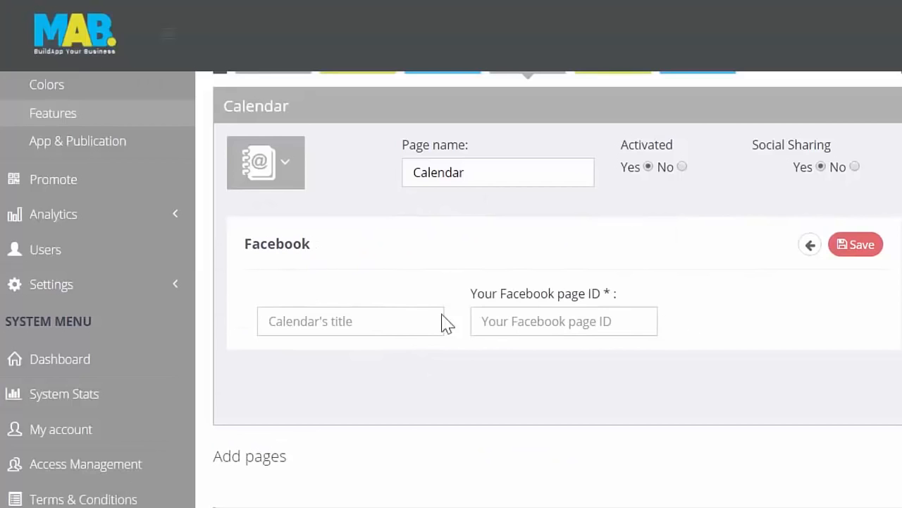
text(ur Events)
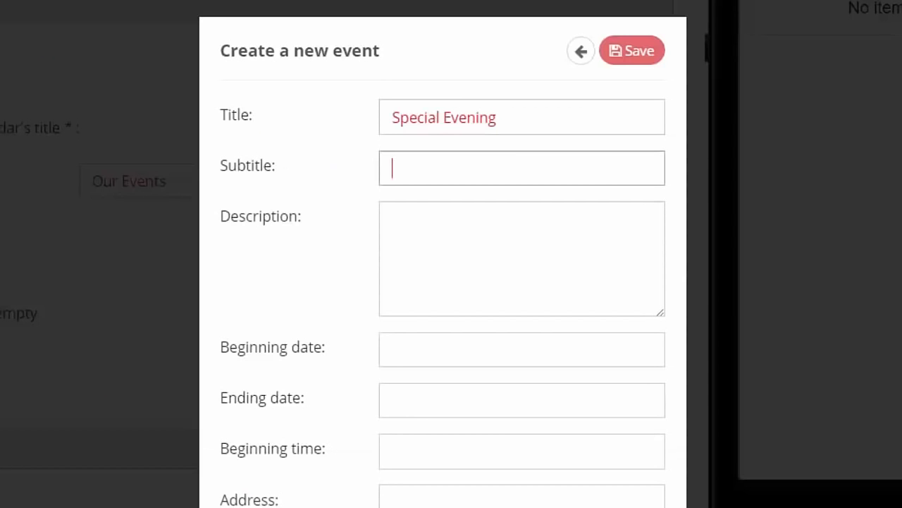
Give the Special Evening event the subtitle "Get discounts on our special evening." and a description announcing discounts and a special guest appearance.
text(Get discounts on our special evening.)
click(555, 256)
text(Visit)
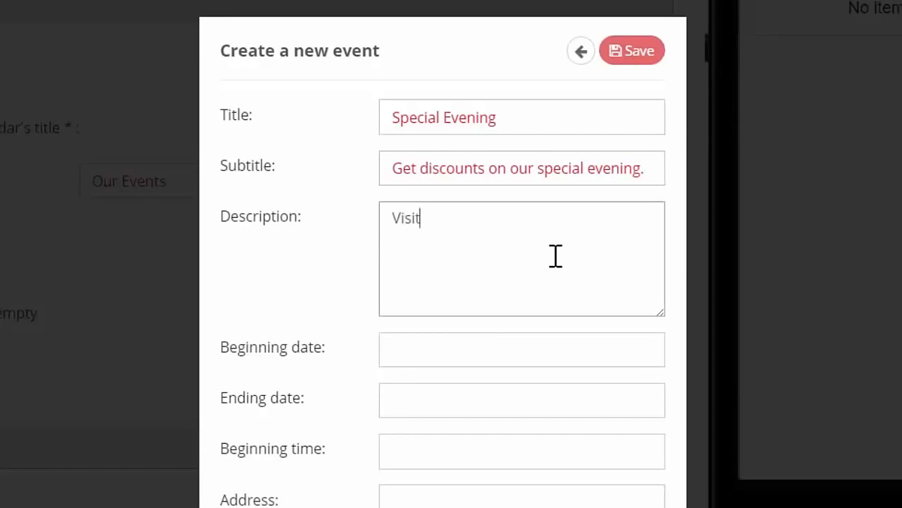
text( us at our special evening and get discounts. We also have a special guest appearance)
click(463, 360)
click(459, 416)
click(530, 358)
drag(452, 235, 600, 236)
click(451, 417)
scroll(416, 406, down, 1)
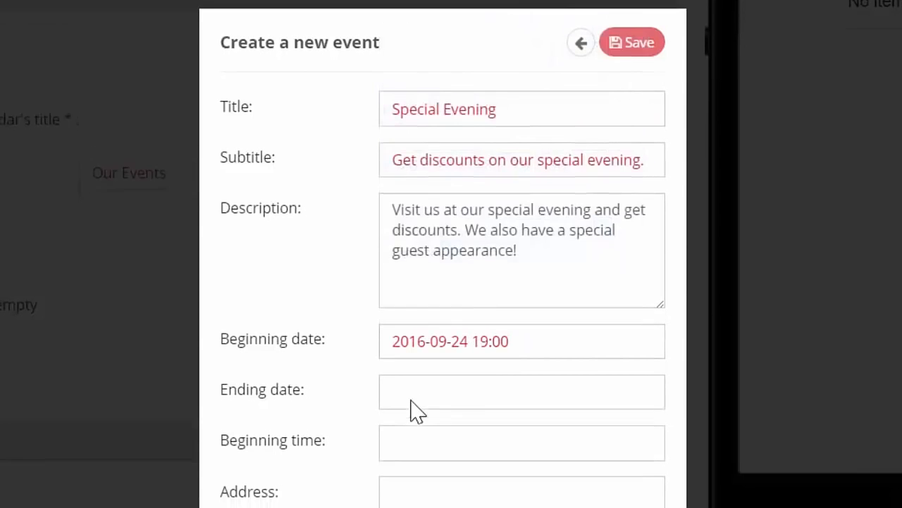
click(420, 320)
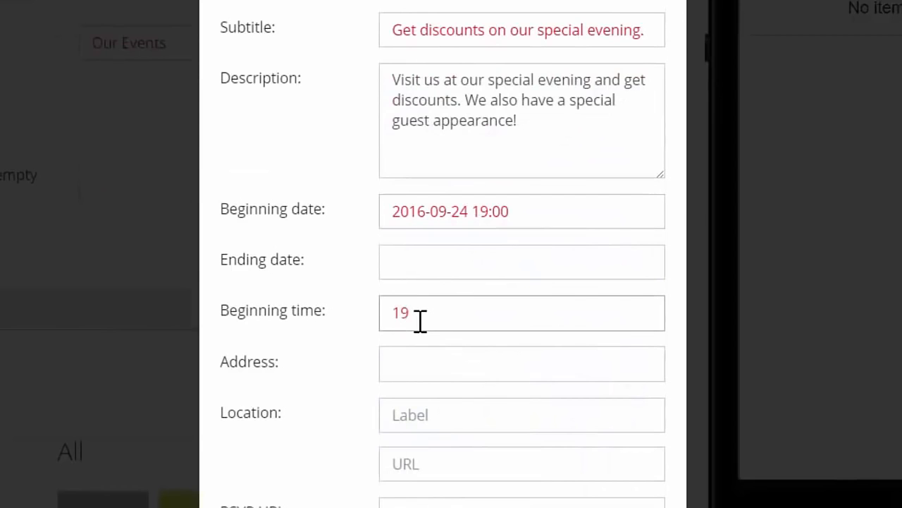
click(473, 359)
text(Our Shop)
click(421, 415)
click(454, 454)
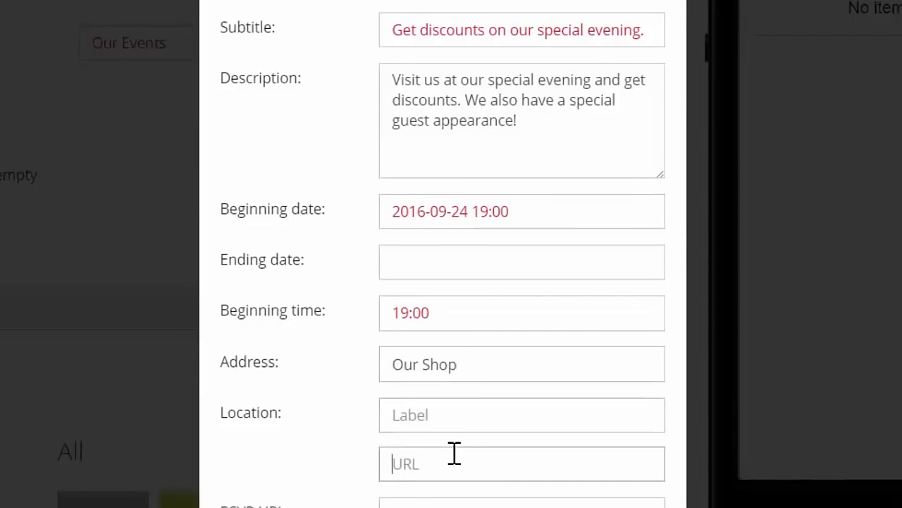
text(www.myclotheshop.com)
key(Tab)
click(630, 420)
text(www.ticket)
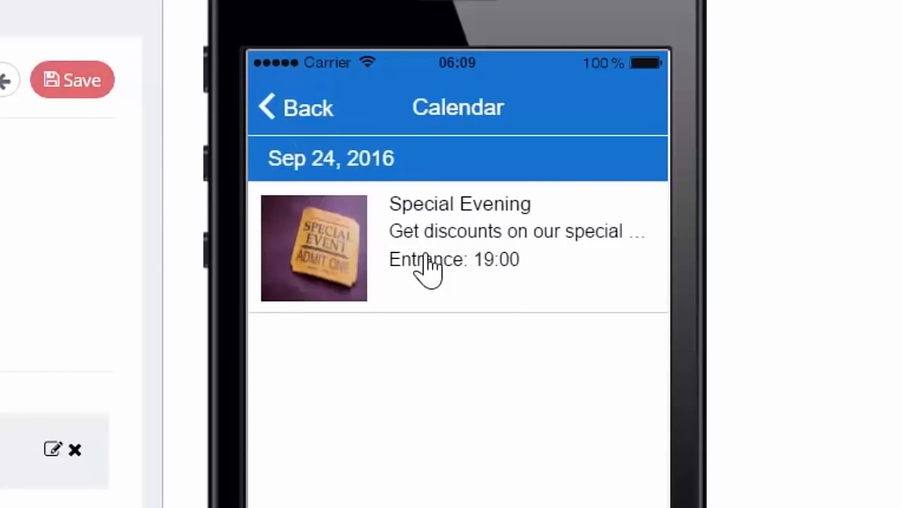
Open the new event in the phone preview and look through its details.
click(427, 262)
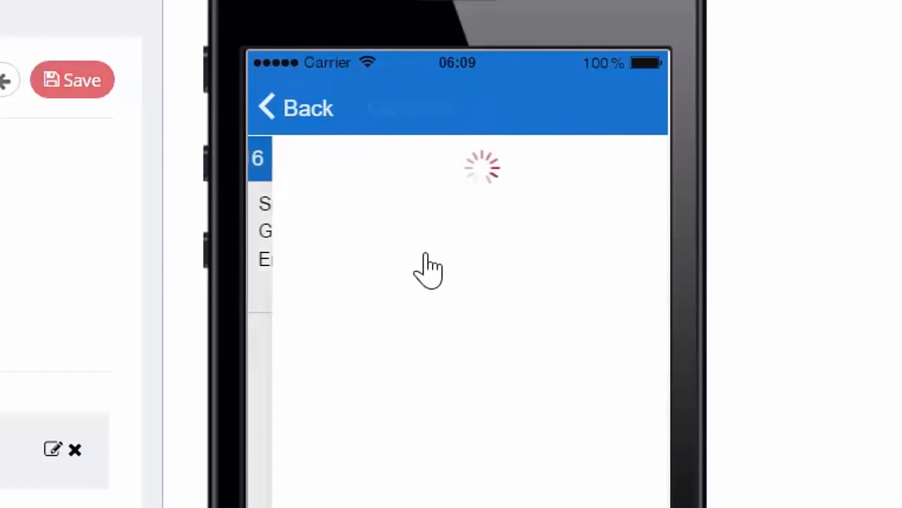
drag(447, 504, 439, 185)
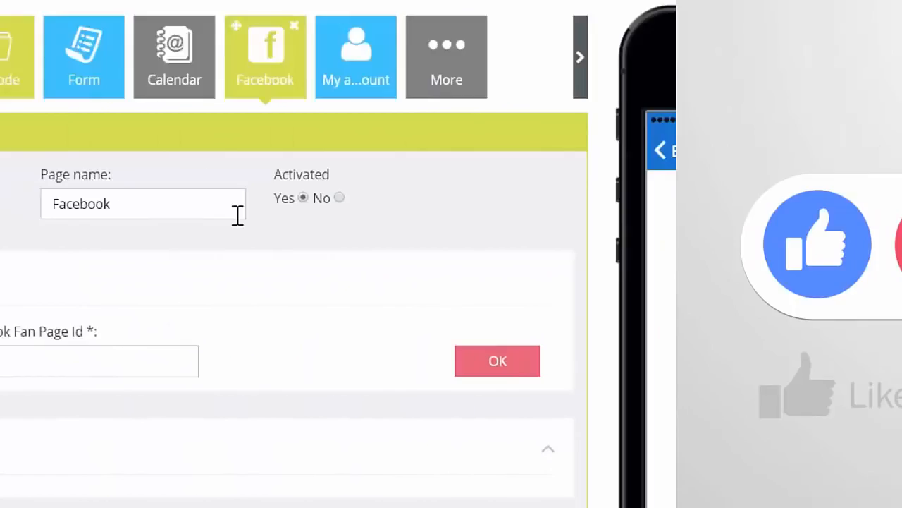
text(www.facebook.com/myclothesshop)
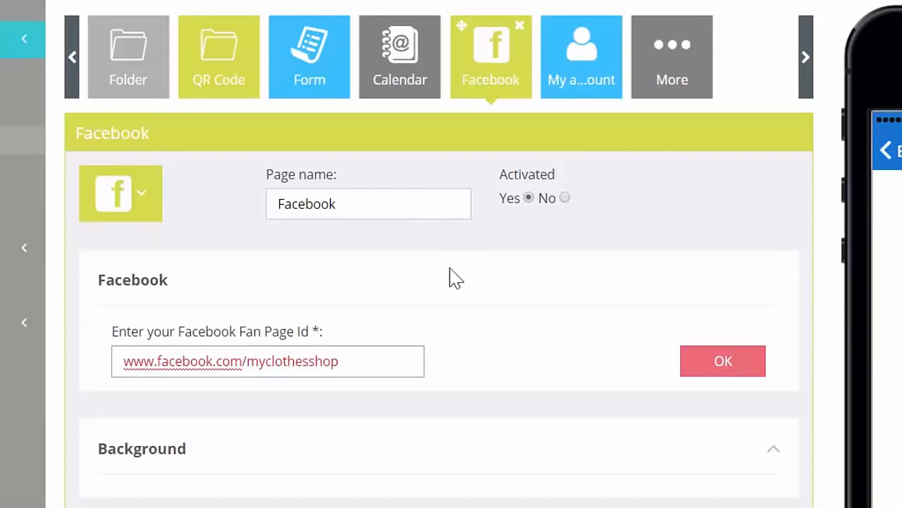
click(724, 365)
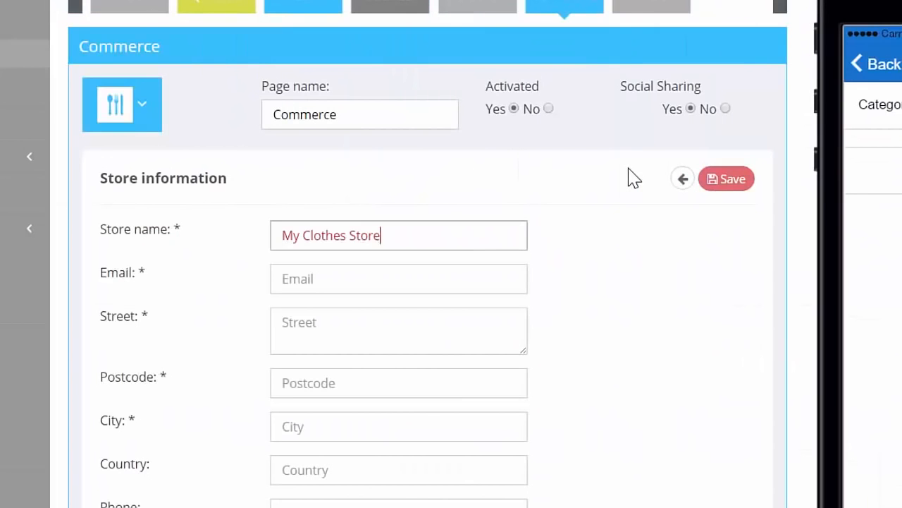
Enter the store name "My Clothes Store", the store's e-mail, street and postcode in the Commerce store information.
key(Tab)
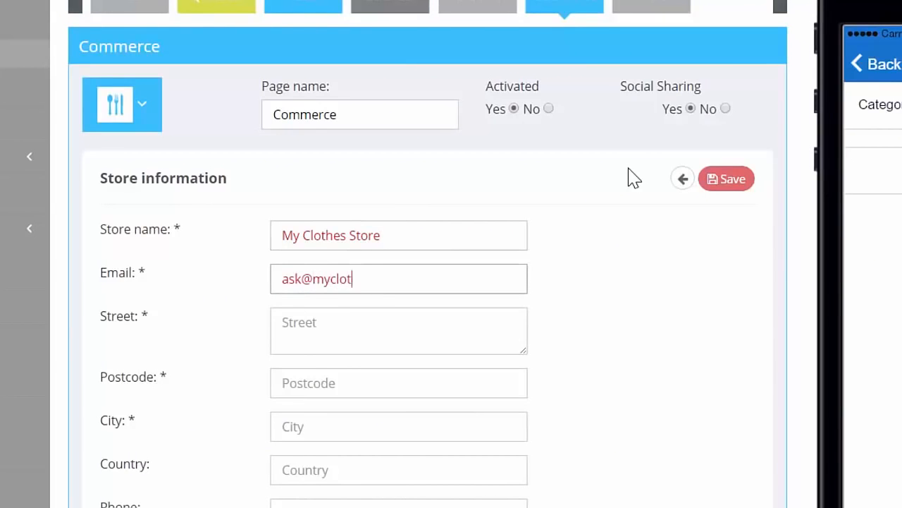
click(456, 330)
text(2nd Street)
key(Tab)
text(12)
Fill in the city and country of the Commerce store.
click(388, 428)
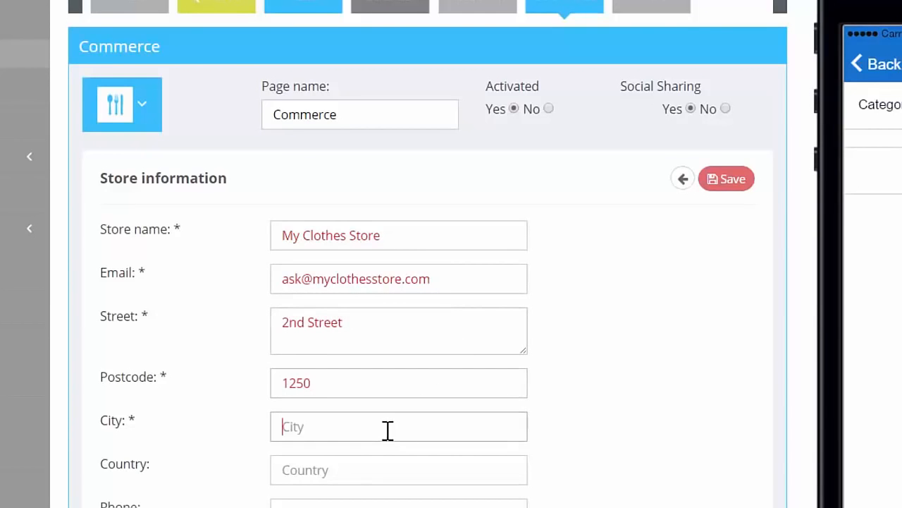
text(London)
click(362, 456)
click(355, 466)
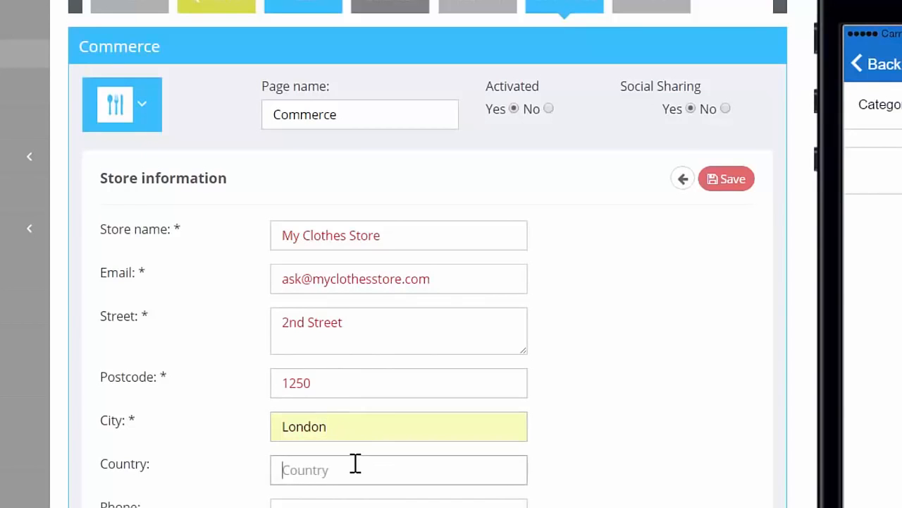
text(Uni)
Enter the store's phone number and set its hours of operation to 09:00 to 17:00.
click(338, 499)
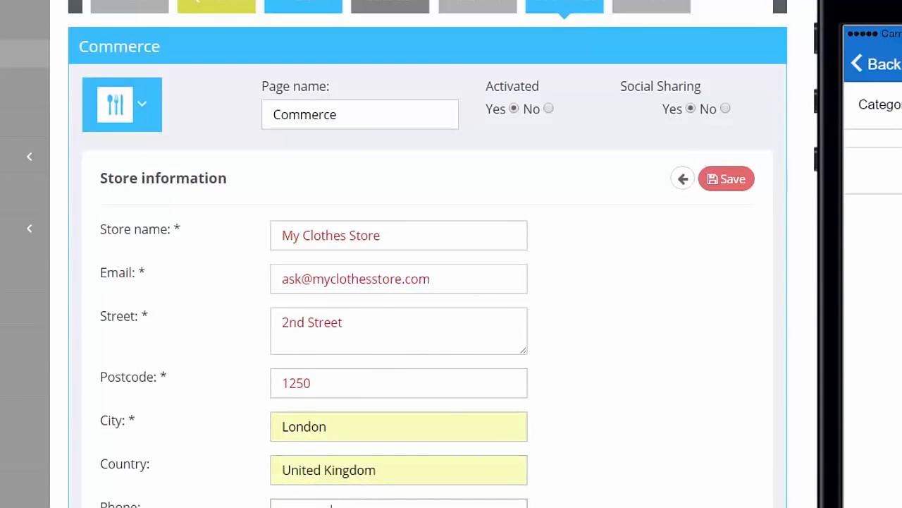
scroll(352, 505, down, 2)
click(388, 431)
text(09:00 to 17:)
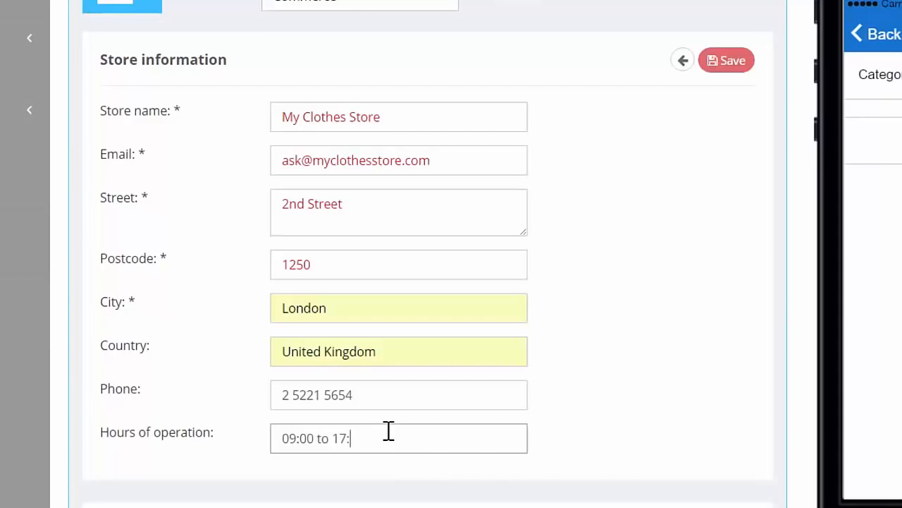
text(00)
Enable the In store delivery method and go through the store's payment settings.
scroll(389, 431, down, 6)
click(278, 225)
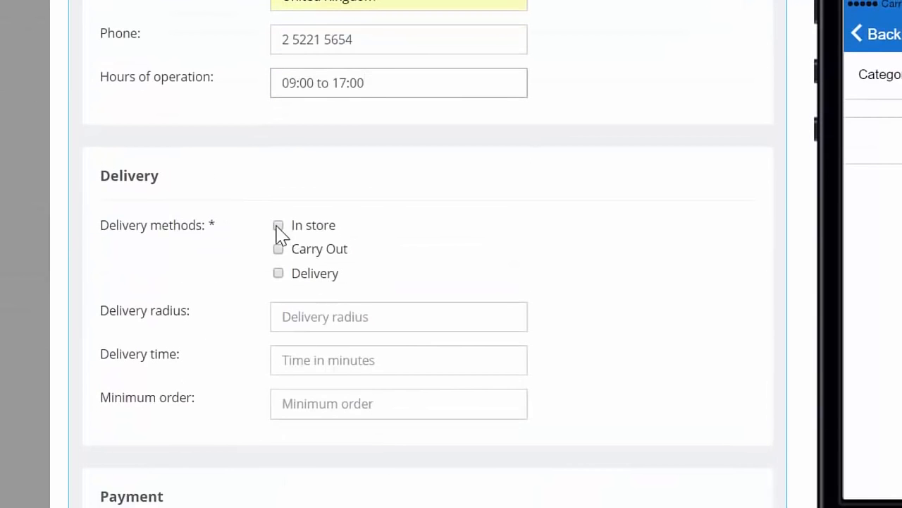
scroll(340, 361, down, 4)
click(319, 332)
scroll(352, 364, down, 4)
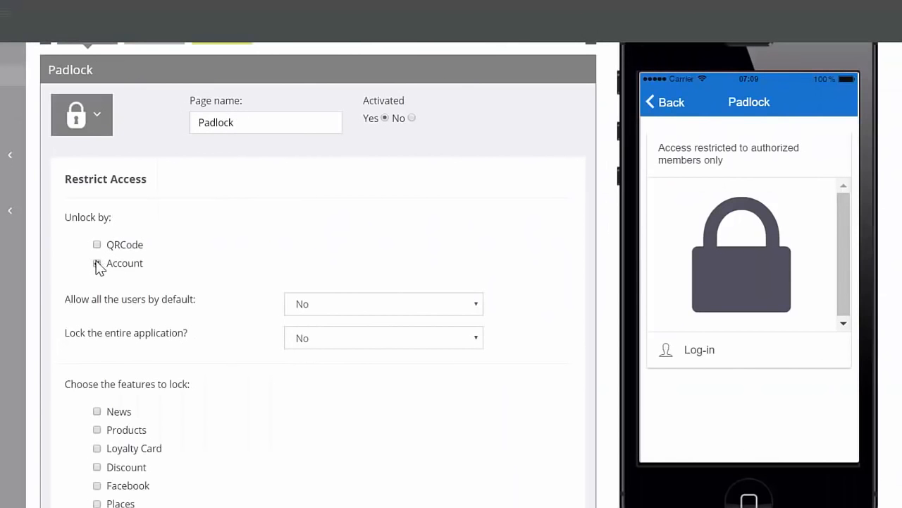
Set the Padlock page to unlock by QRCode and choose Calendar as a feature to lock.
click(96, 263)
click(97, 244)
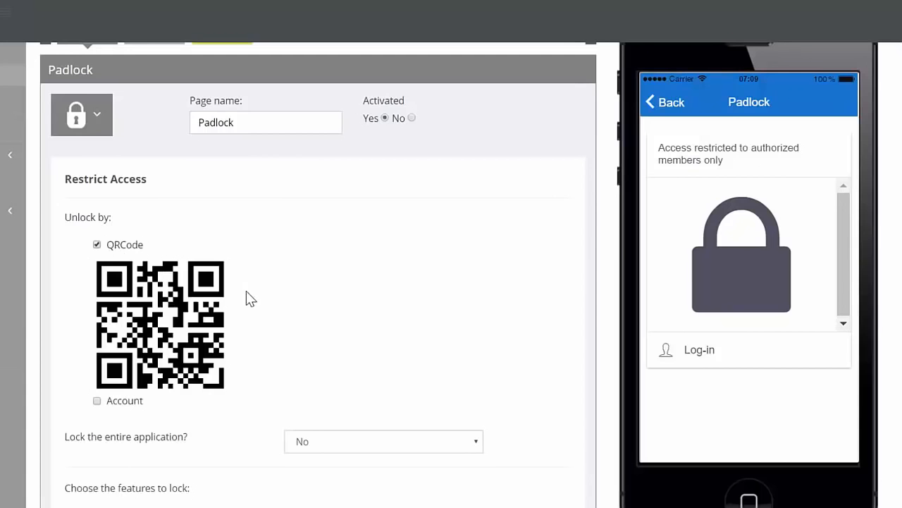
scroll(270, 374, down, 8)
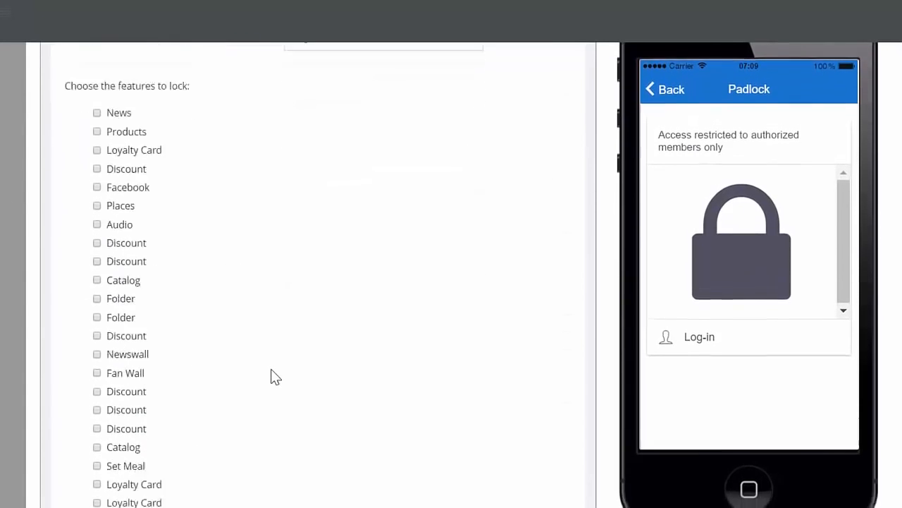
scroll(275, 376, down, 4)
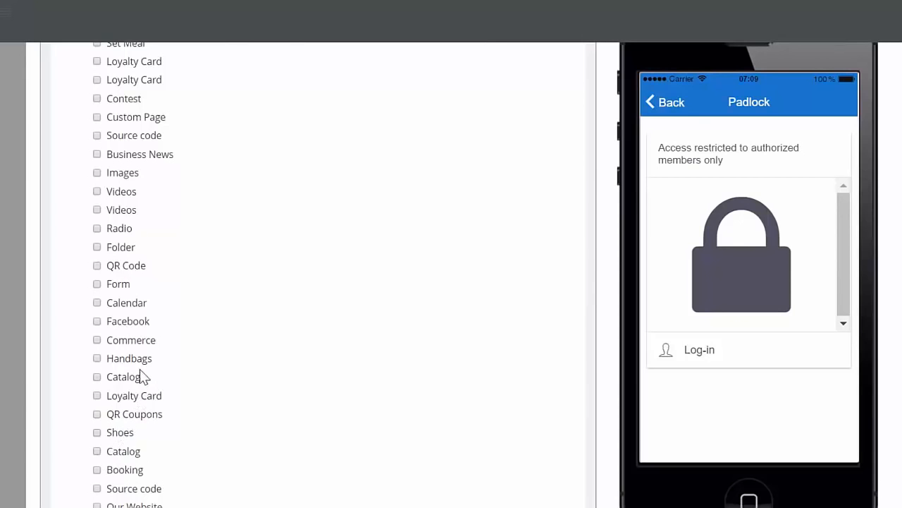
click(97, 303)
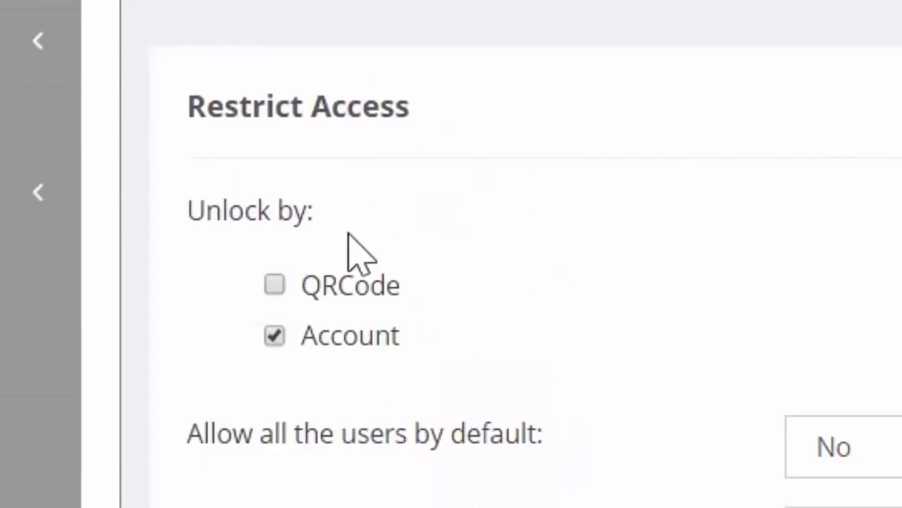
Switch the Padlock's unlock method to Account and back to QRCode.
click(274, 335)
click(275, 285)
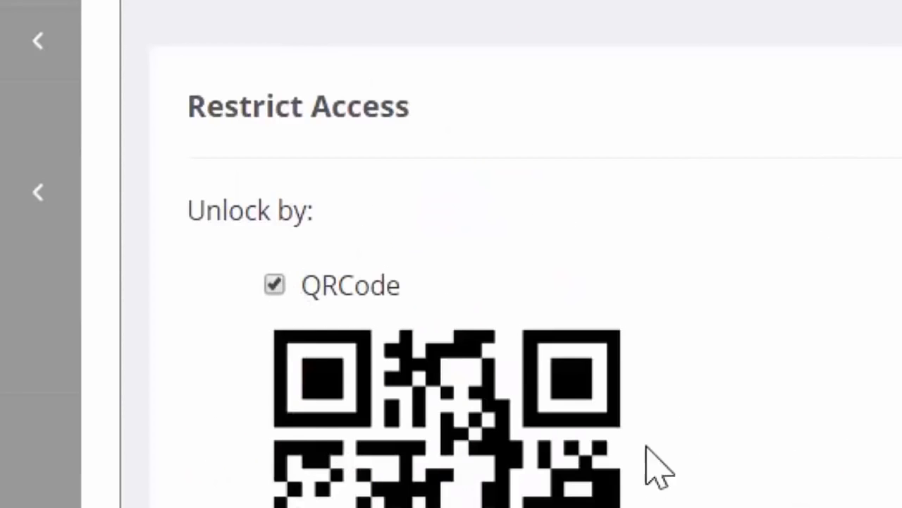